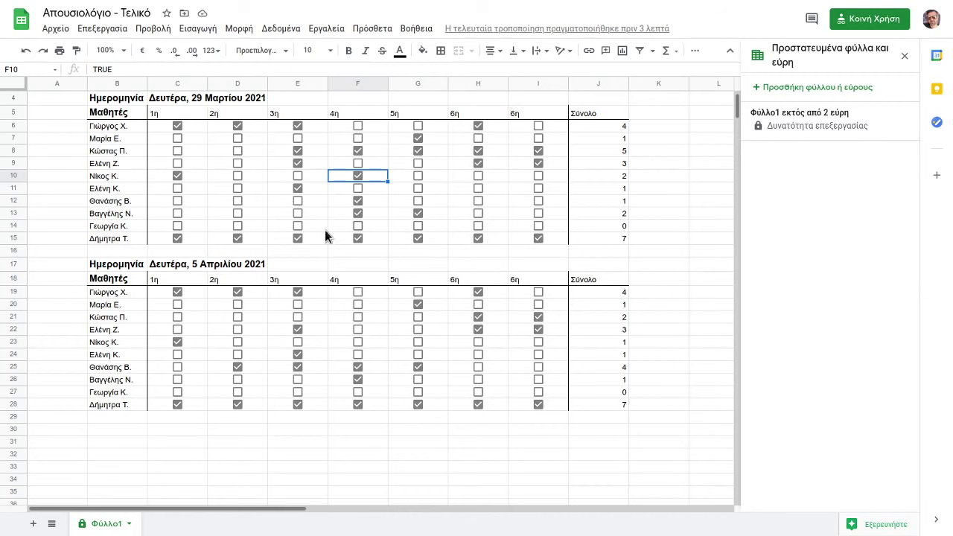
Tick and untick the D8 attendance checkbox in the current sheet.
scroll(149, 246, up, 1)
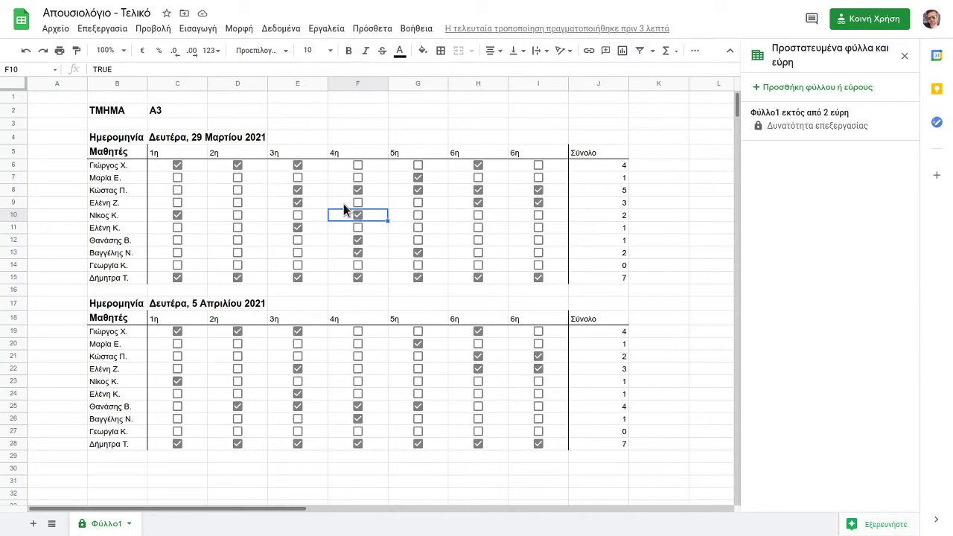
click(237, 190)
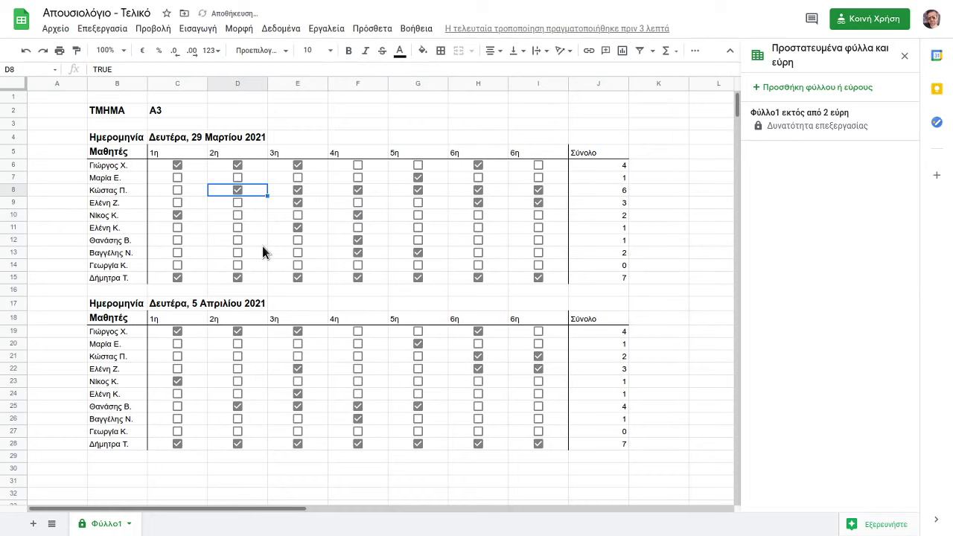
click(236, 191)
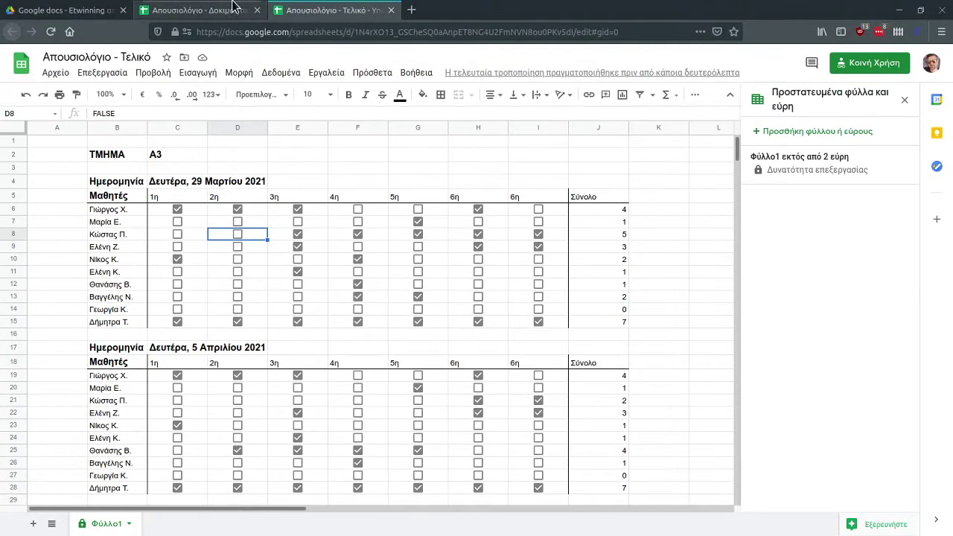
Switch to the Απουσιολόγιο - Δοκιμαστικό spreadsheet and select cell C6.
click(213, 8)
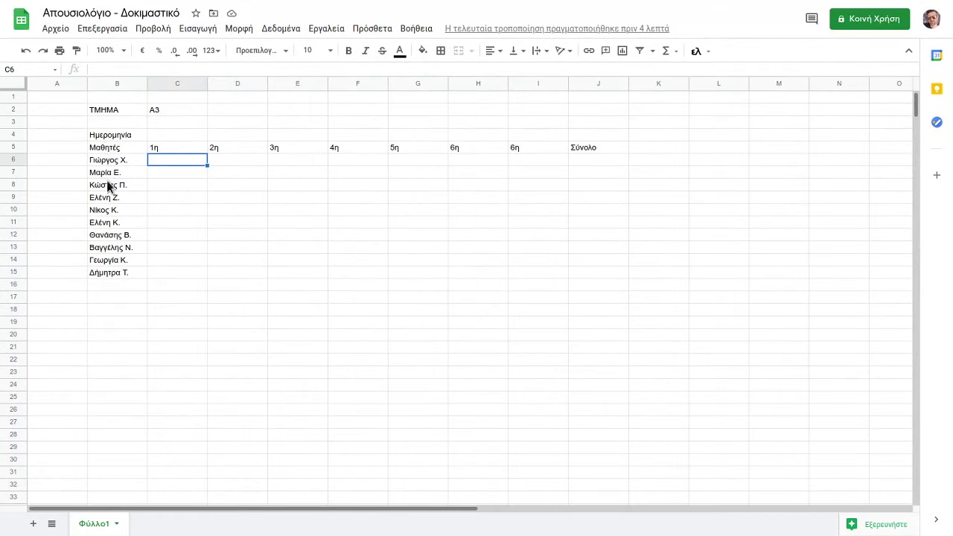
click(231, 209)
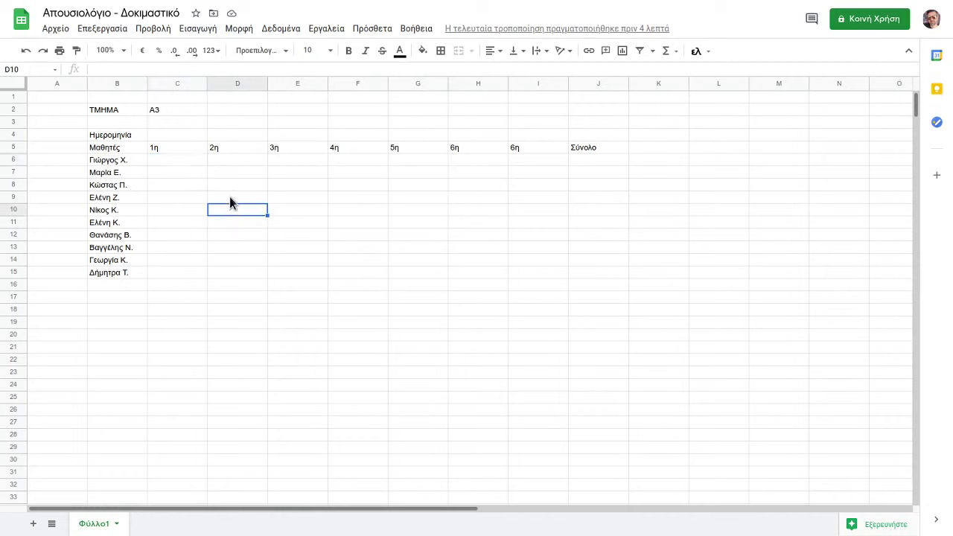
click(170, 161)
drag(179, 210, 184, 195)
click(179, 163)
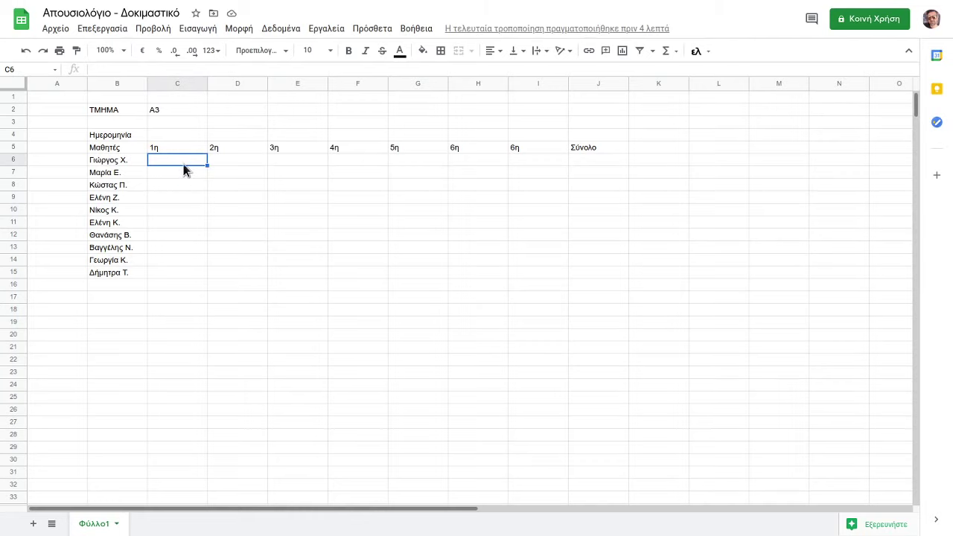
right_click(176, 163)
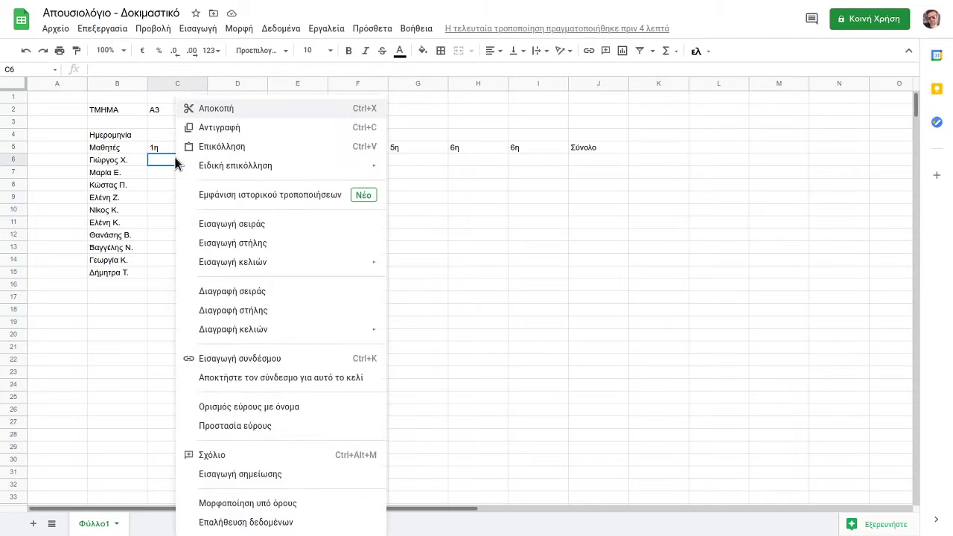
click(262, 523)
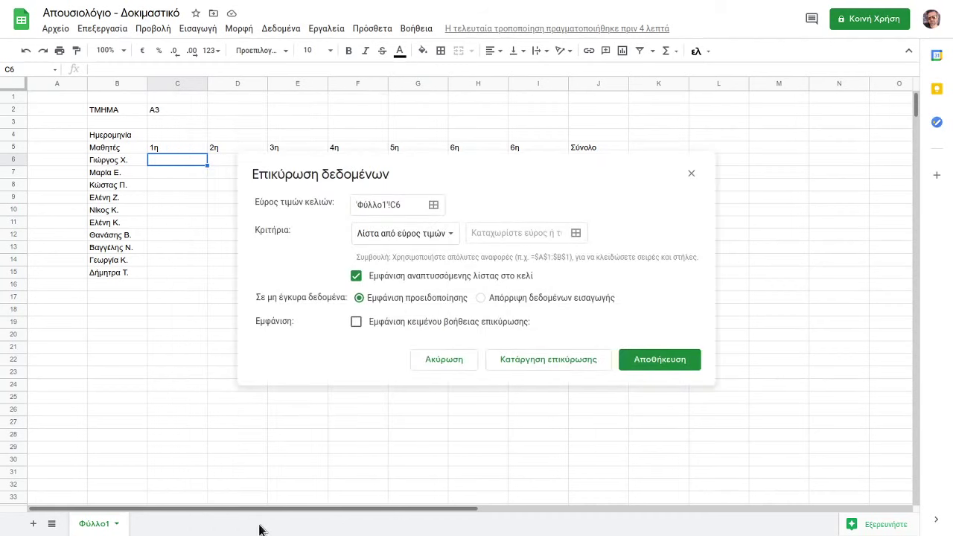
click(453, 236)
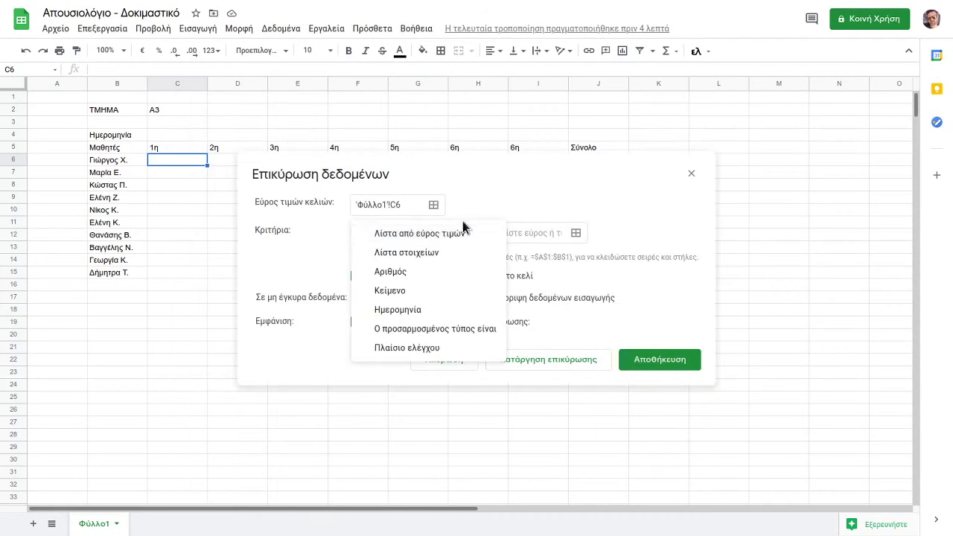
click(433, 255)
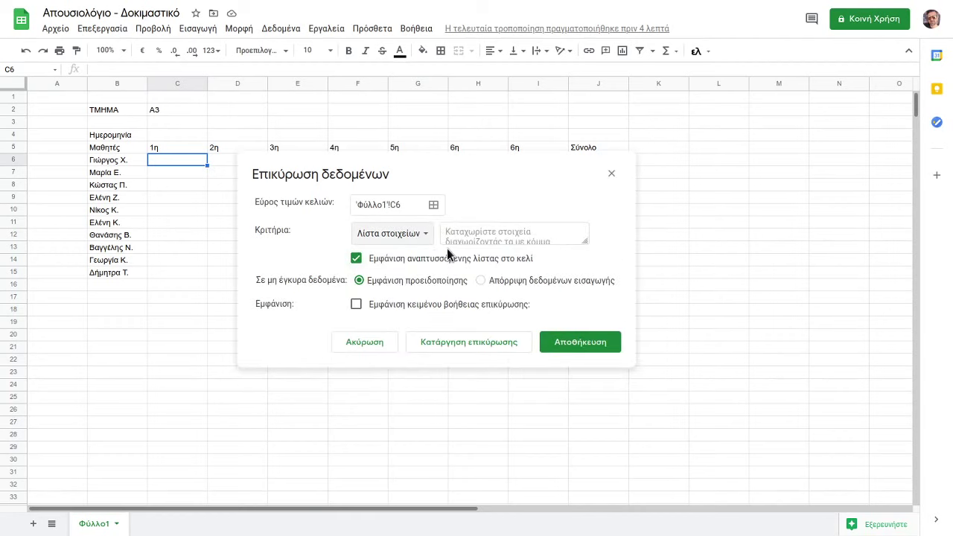
click(470, 233)
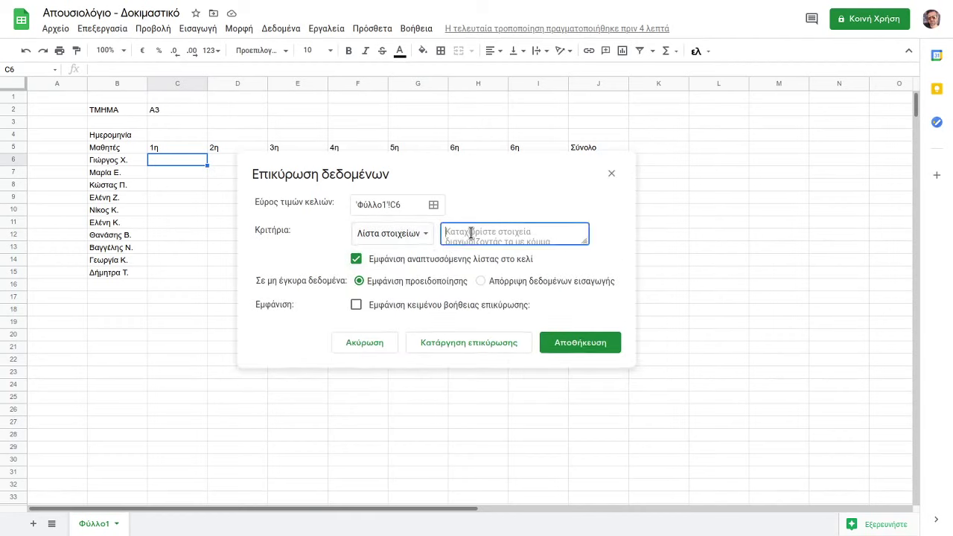
text(Π)
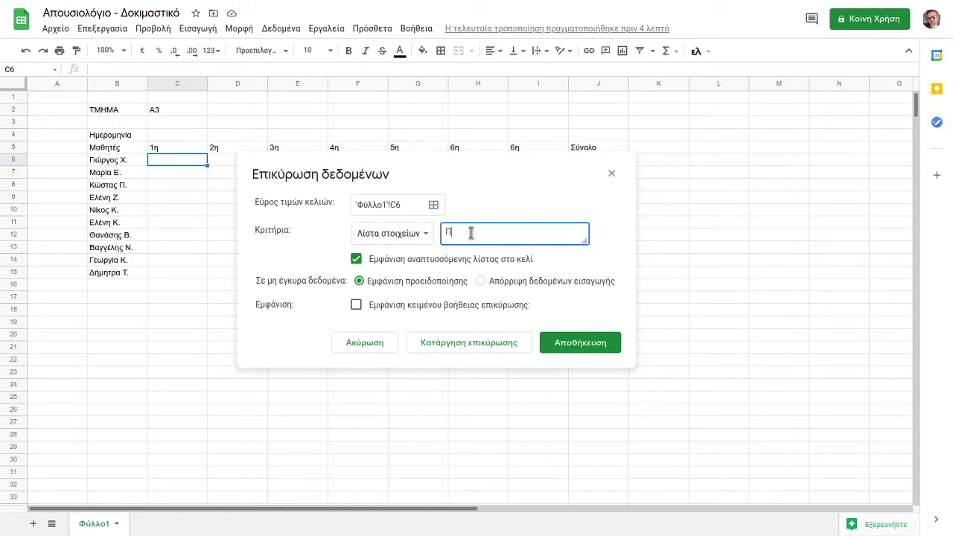
text(, Α)
click(572, 343)
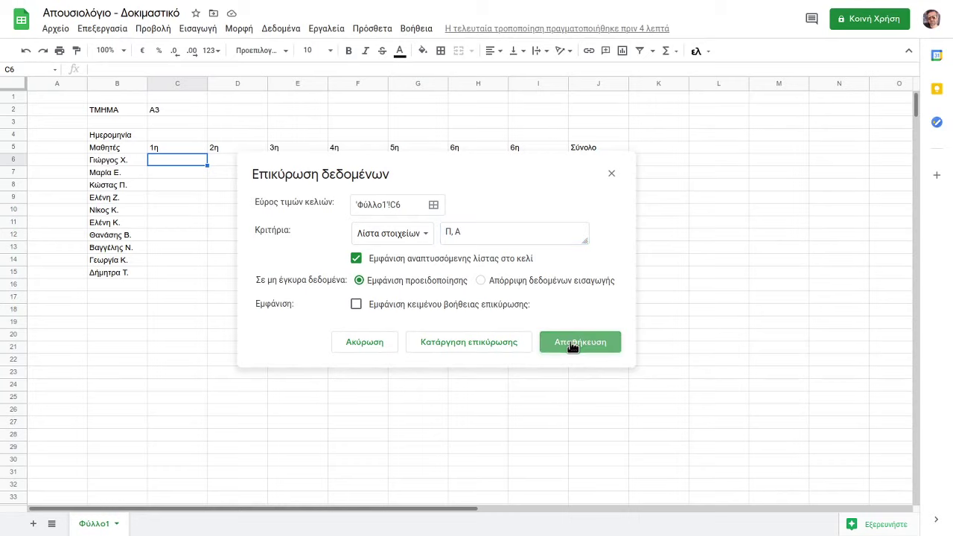
click(201, 161)
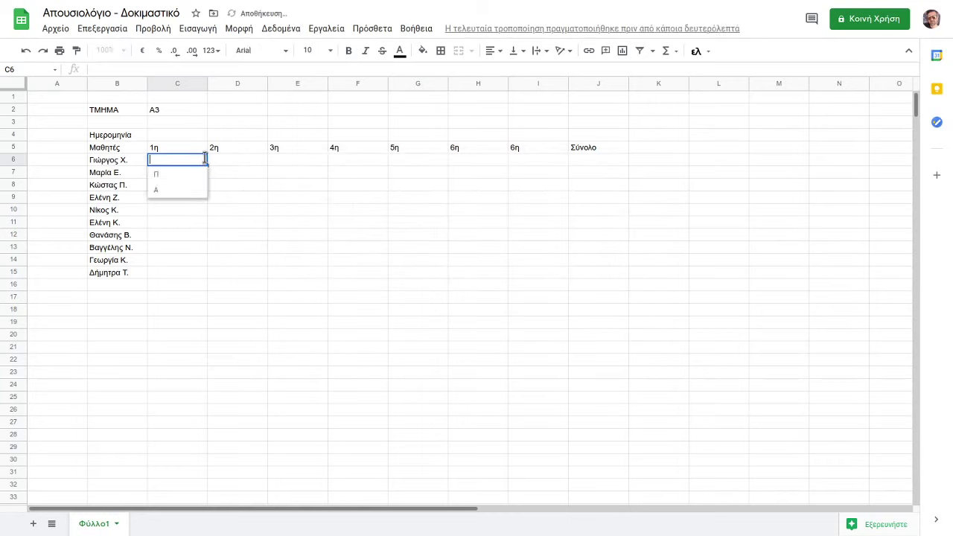
click(186, 175)
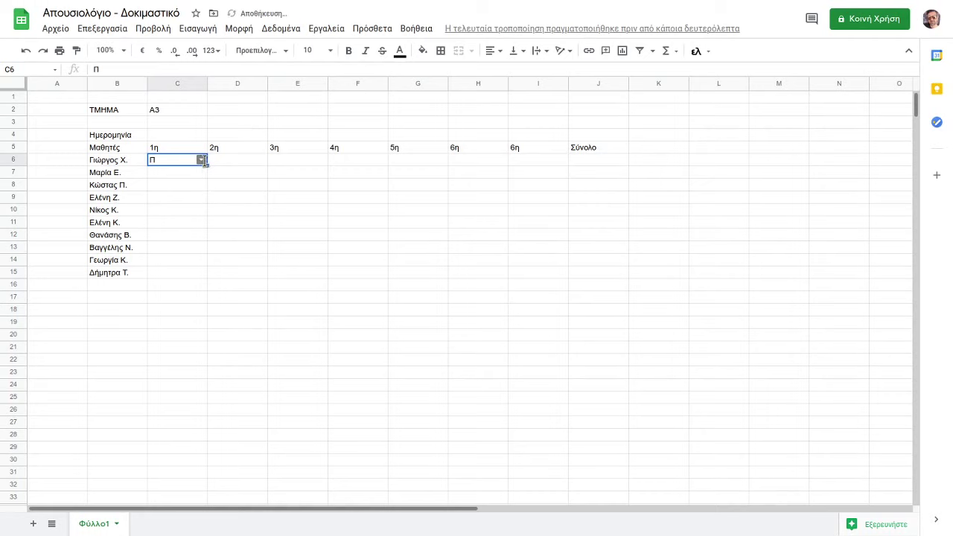
click(201, 160)
click(188, 188)
click(200, 196)
click(184, 160)
right_click(181, 158)
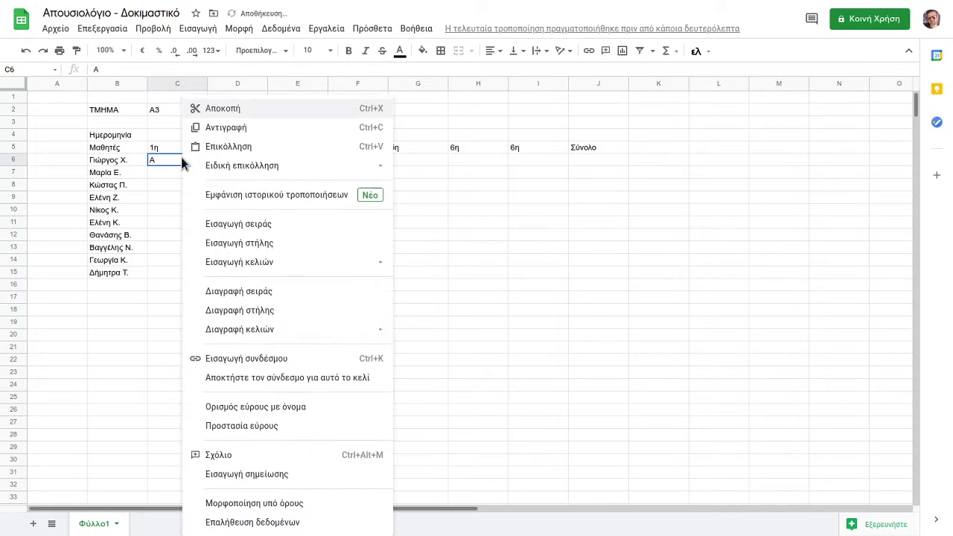
click(251, 522)
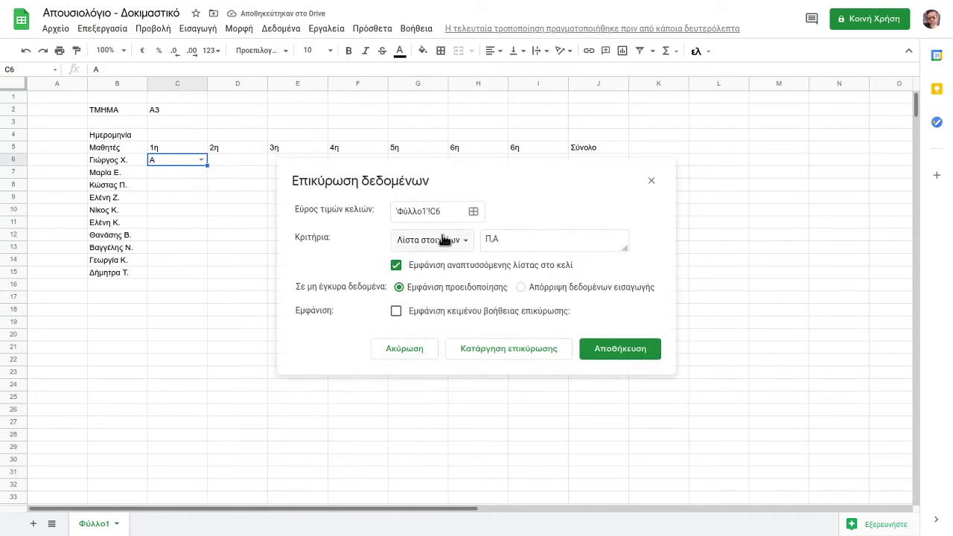
click(501, 350)
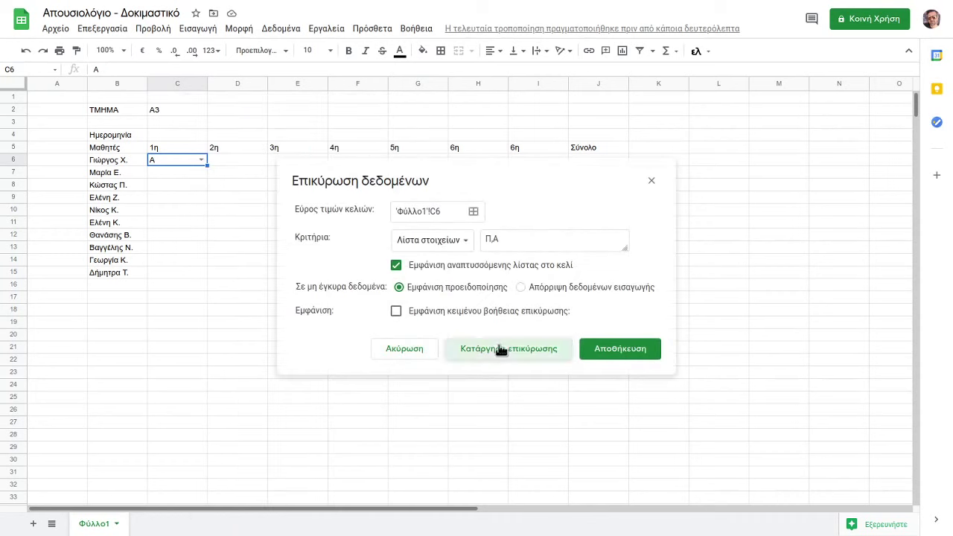
click(187, 190)
click(161, 160)
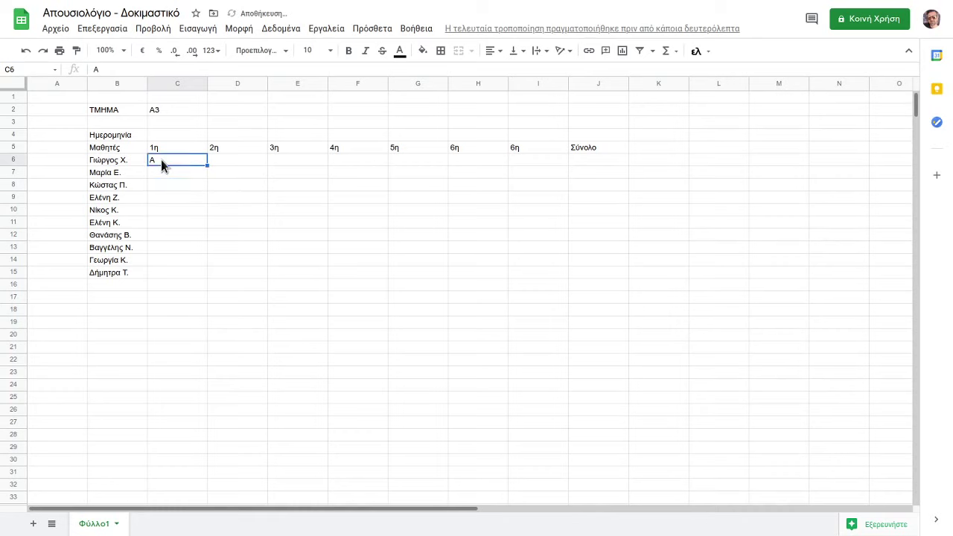
key(Delete)
click(172, 196)
click(171, 159)
Add a Checkbox data-validation rule to C6 that rejects invalid input.
right_click(169, 161)
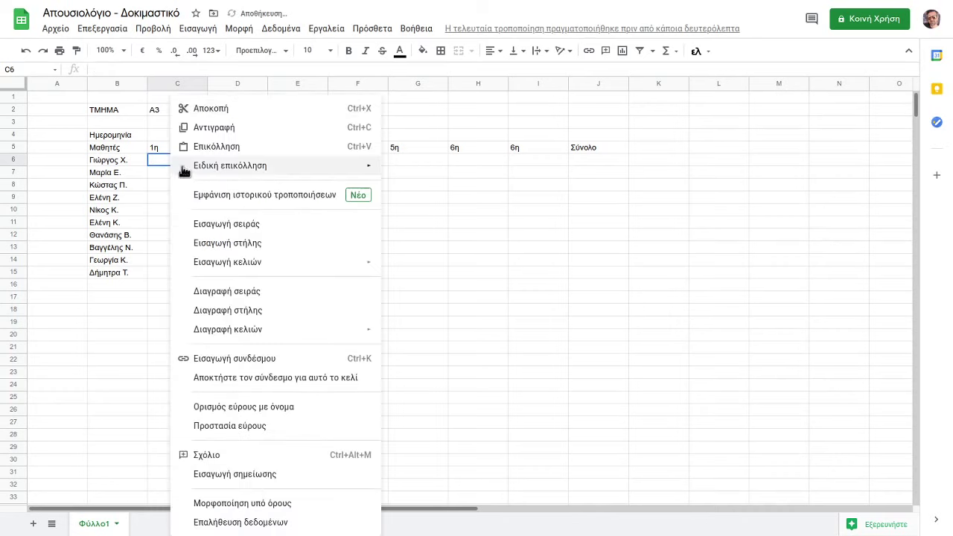
click(248, 524)
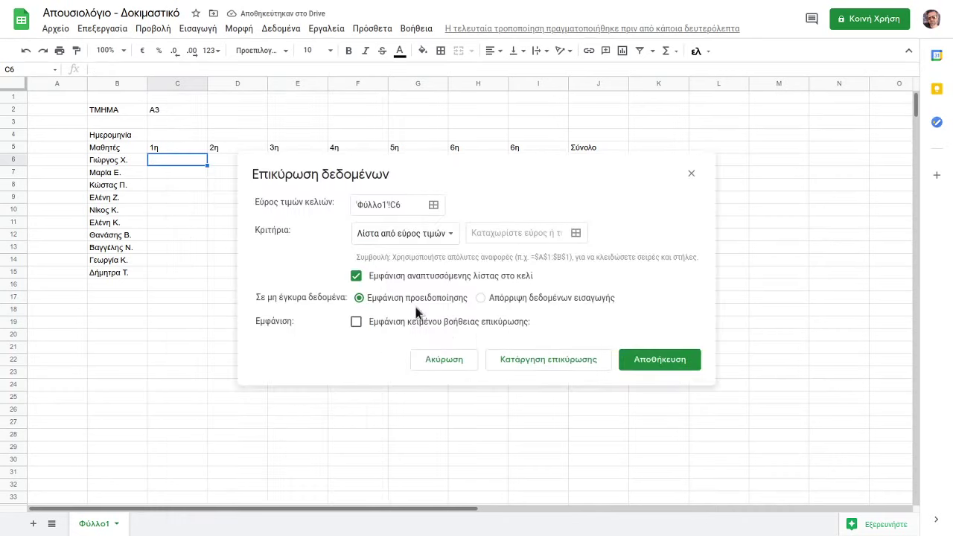
click(449, 234)
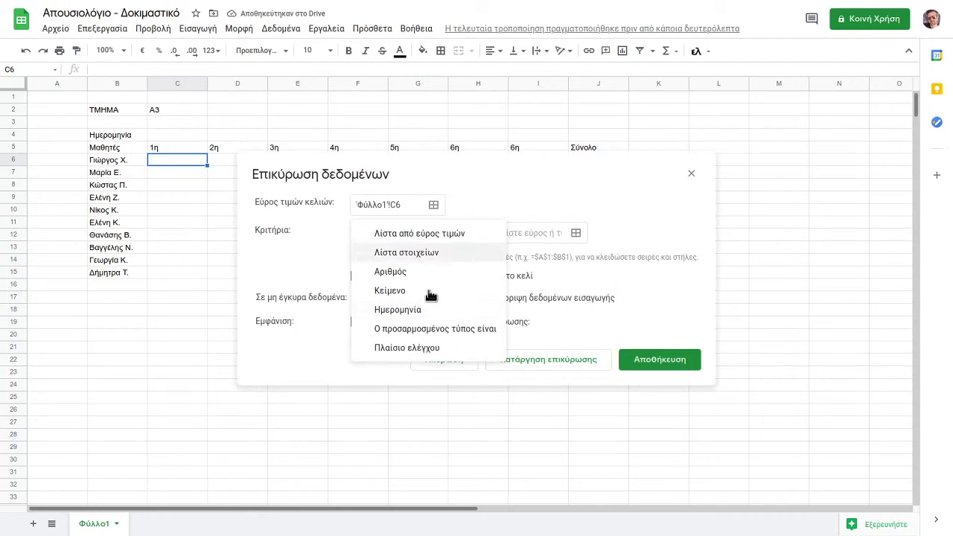
click(413, 349)
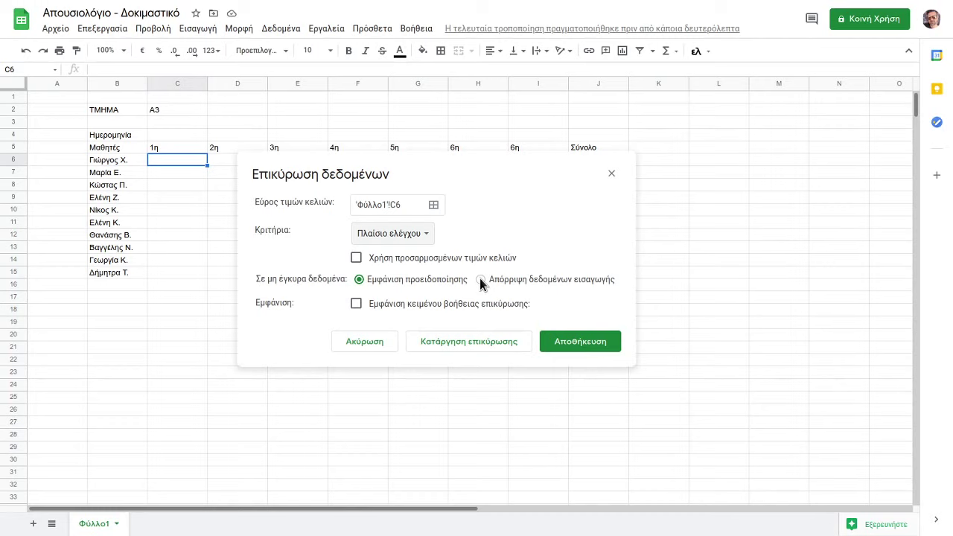
click(481, 280)
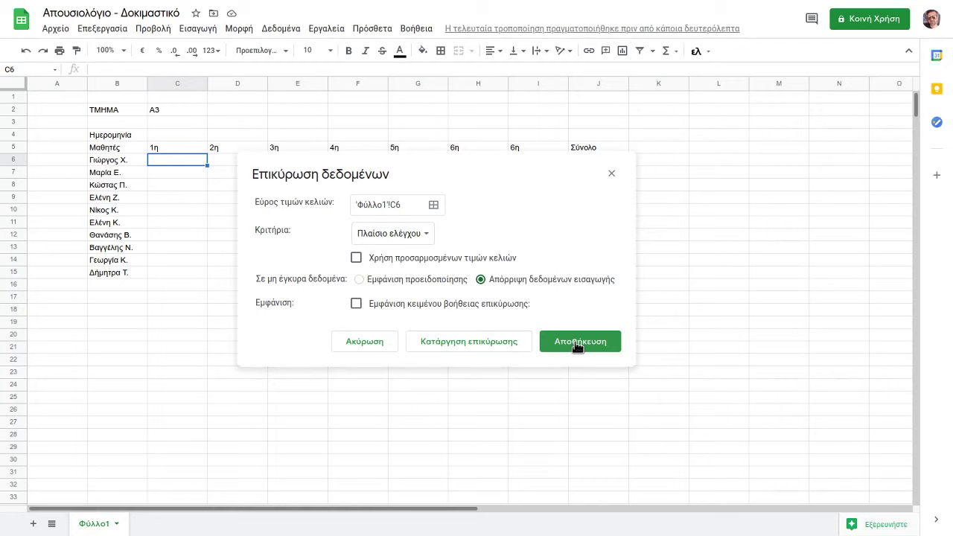
click(578, 346)
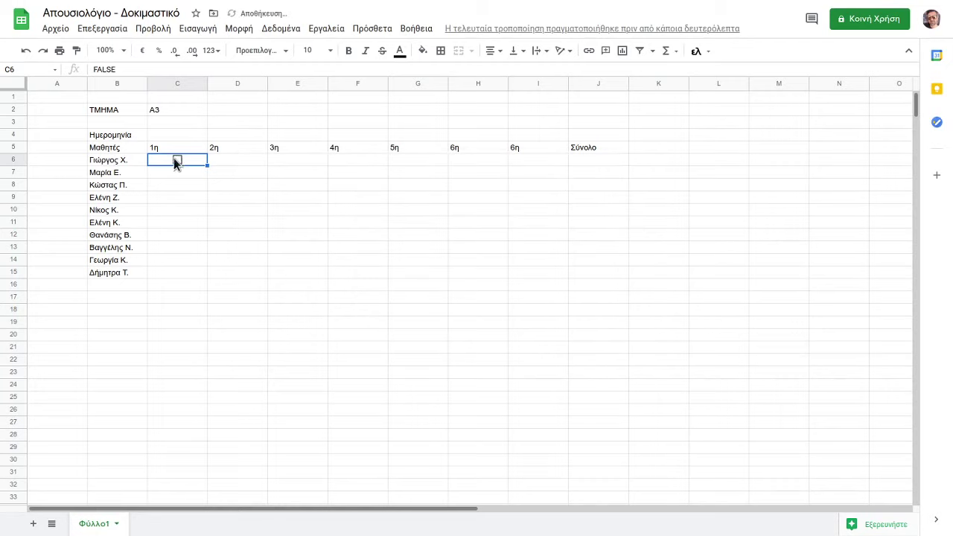
Test the C6 checkbox by ticking and unticking it several times, leaving it unticked.
click(178, 161)
click(178, 161)
click(178, 160)
click(177, 161)
click(178, 161)
click(178, 161)
click(203, 209)
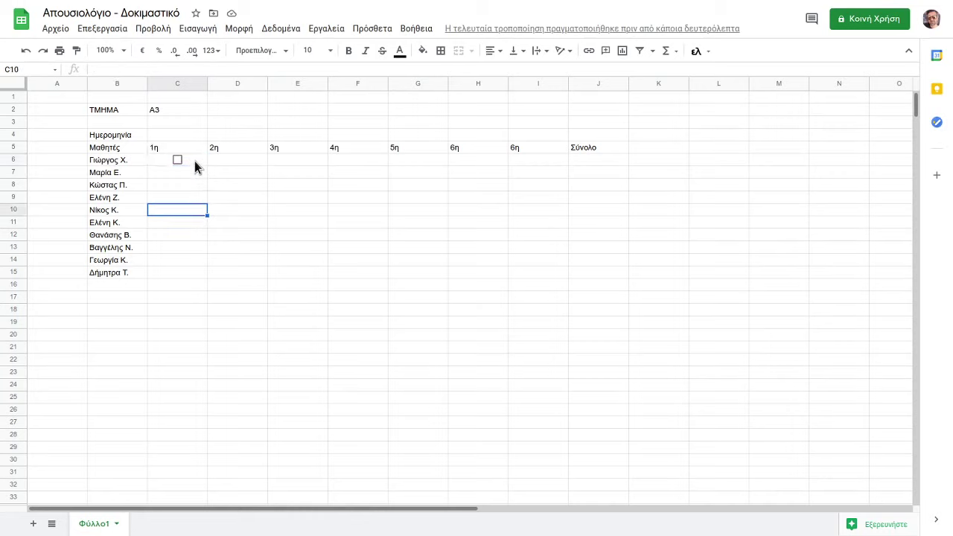
click(194, 161)
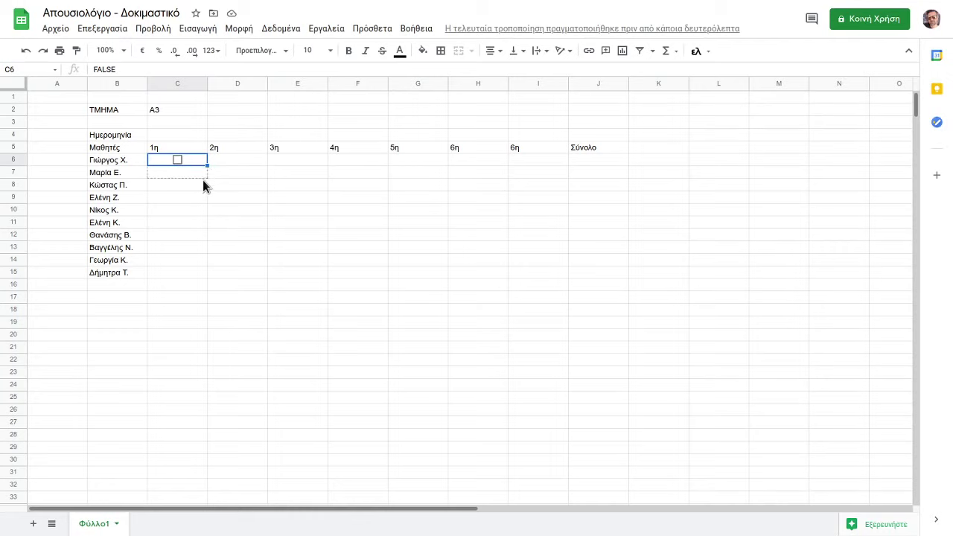
Fill the checkboxes across C6:I15 and confirm G10's validation rule.
mouse_move(194, 248)
mouse_down()
mouse_move(193, 270)
mouse_move(439, 285)
mouse_up()
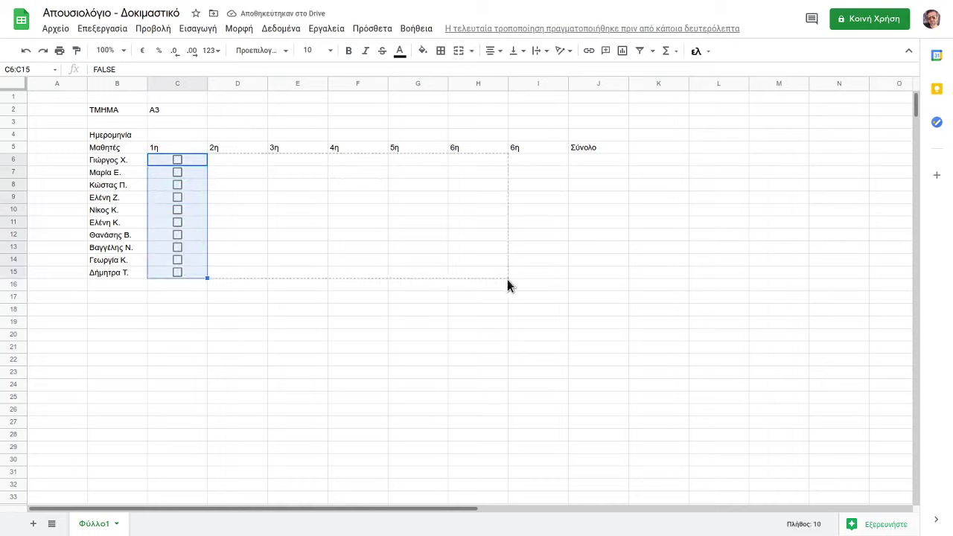
drag(546, 277, 550, 278)
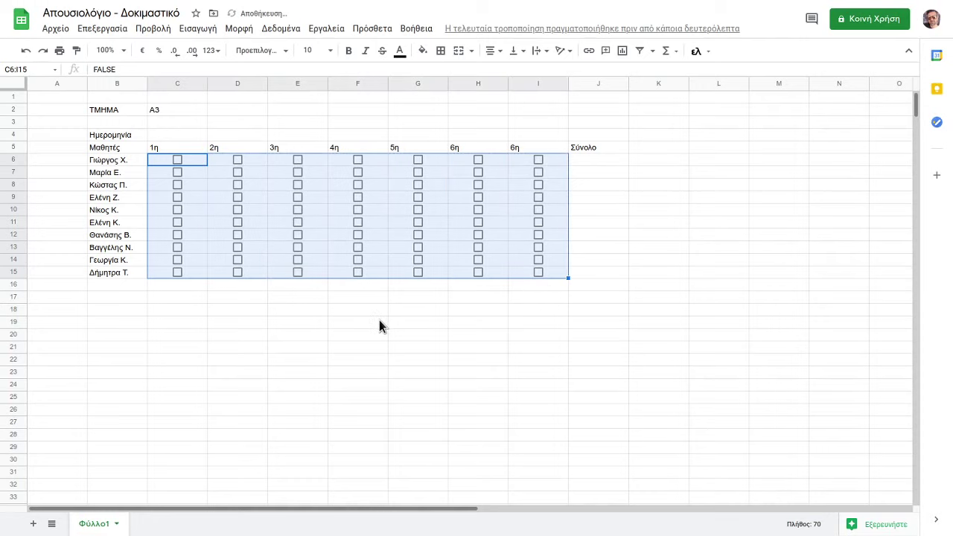
click(405, 213)
right_click(405, 212)
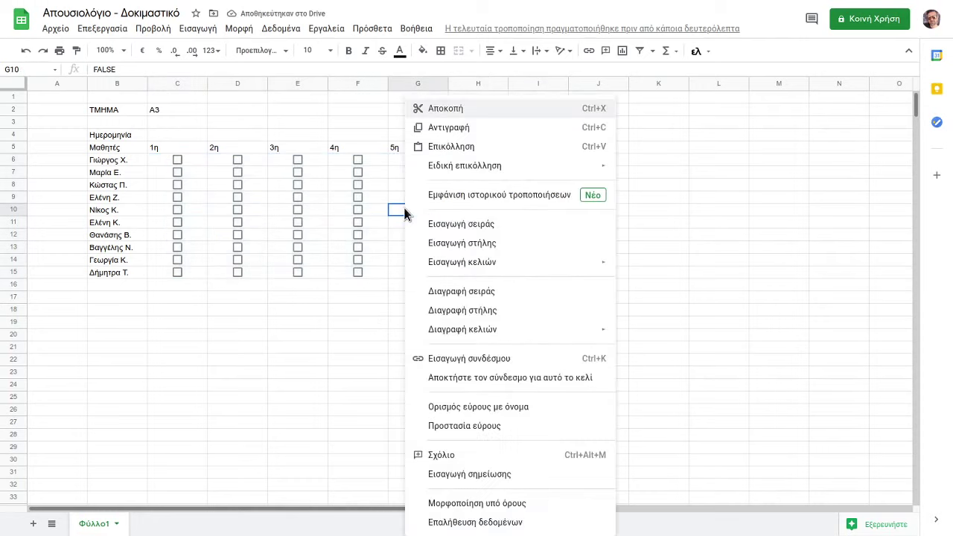
click(462, 520)
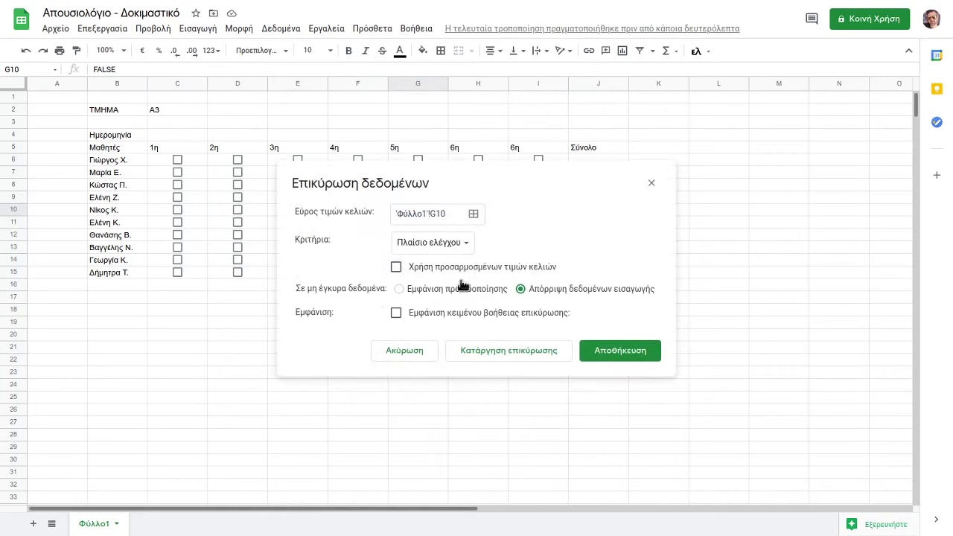
click(412, 357)
Enter the text 'ρσγρ' in D8 to confirm it is rejected.
click(257, 190)
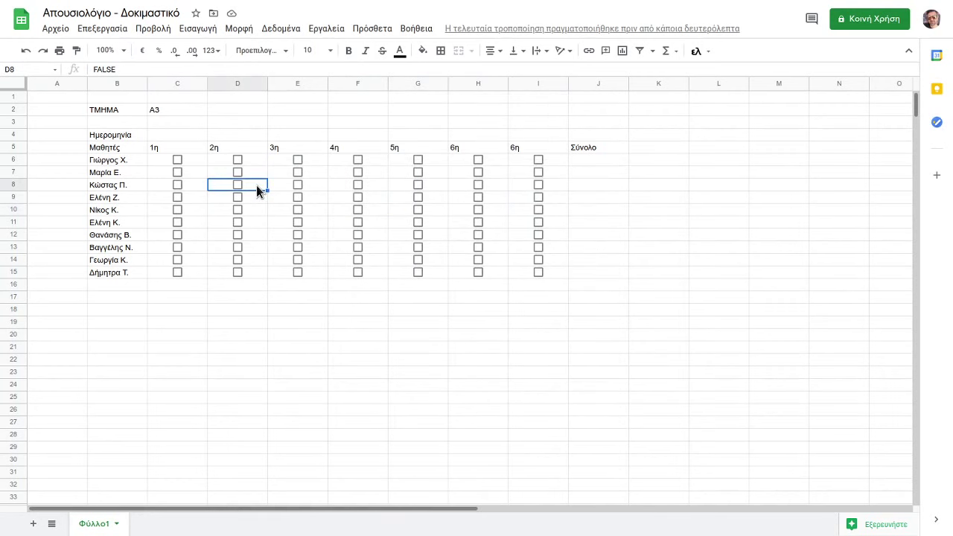
text(ρσγρ)
click(269, 259)
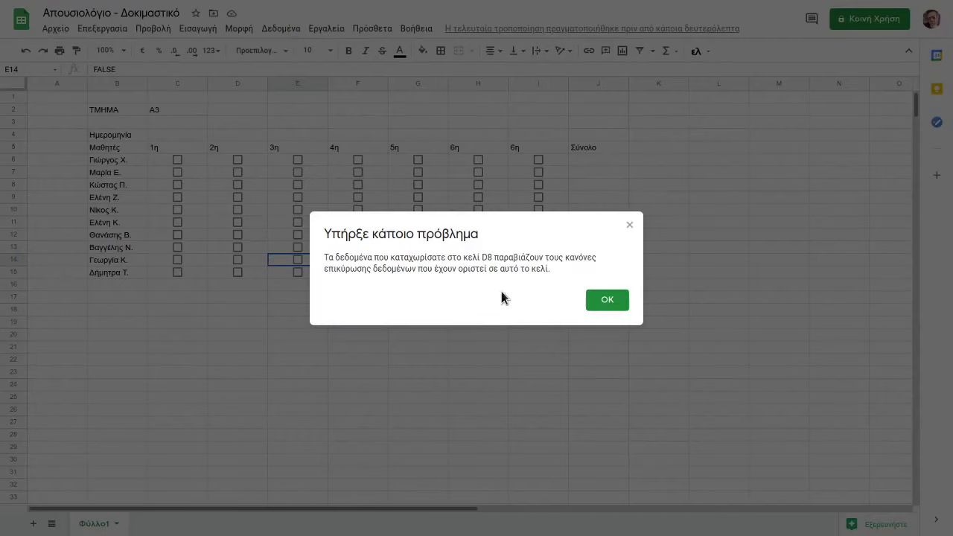
click(599, 301)
Tick the checkboxes in E7, F7, G8, G9 and C6.
click(299, 172)
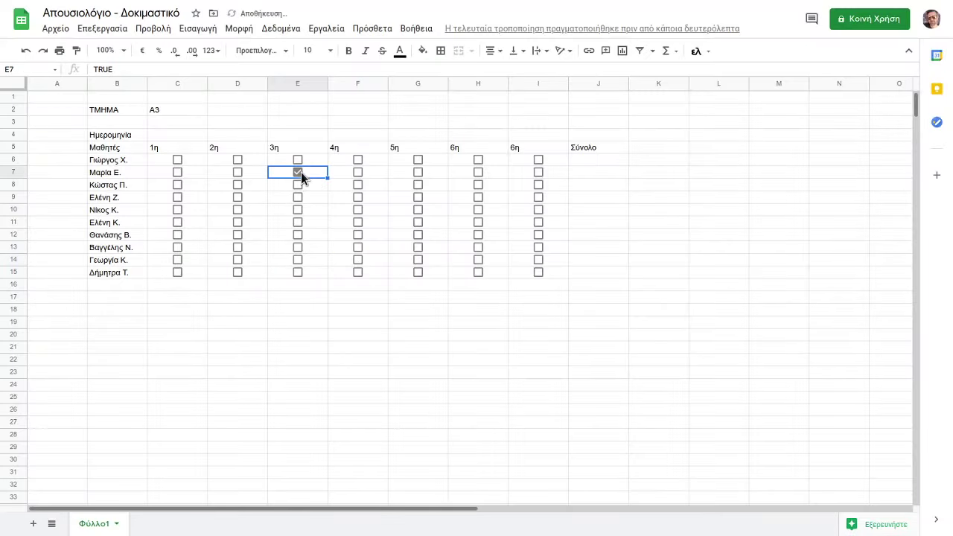
click(358, 172)
click(418, 184)
click(417, 198)
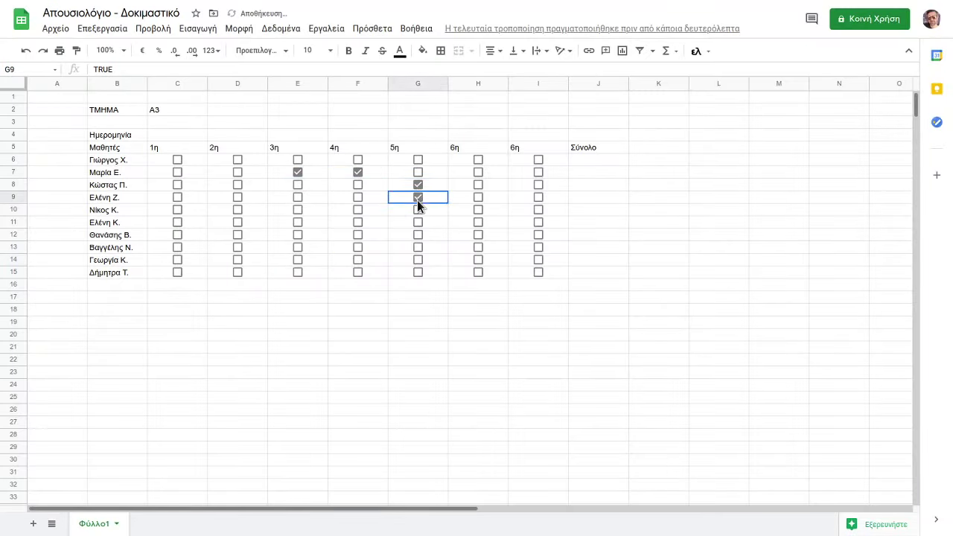
click(178, 160)
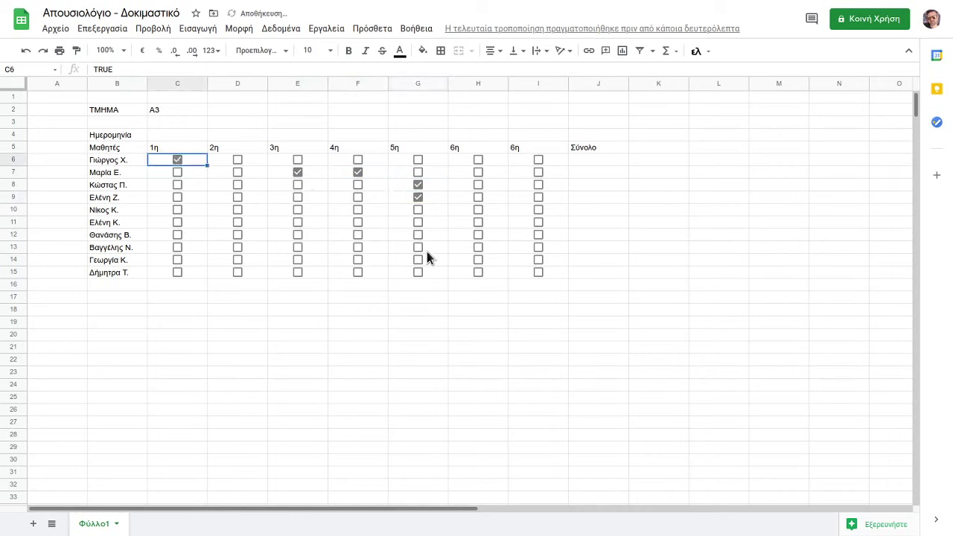
click(583, 161)
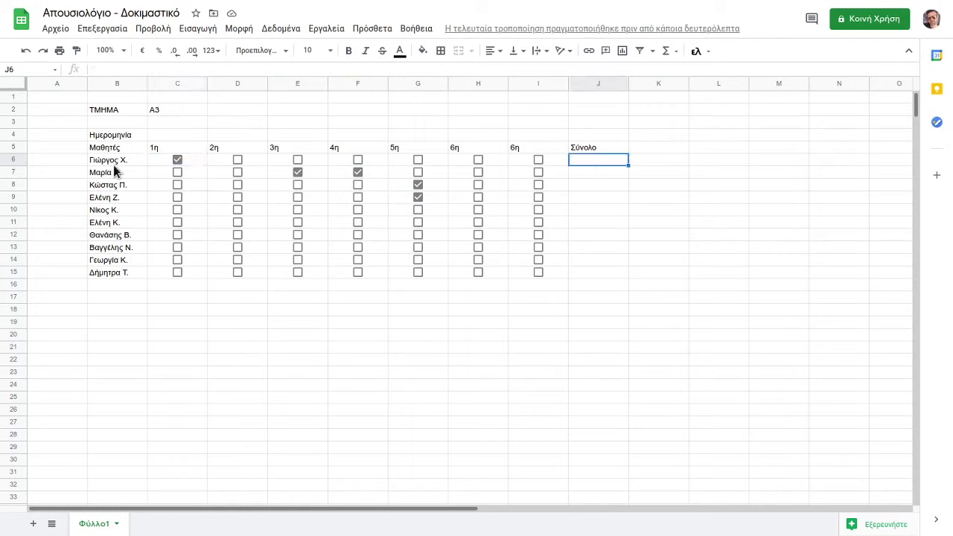
click(596, 196)
click(578, 160)
click(676, 52)
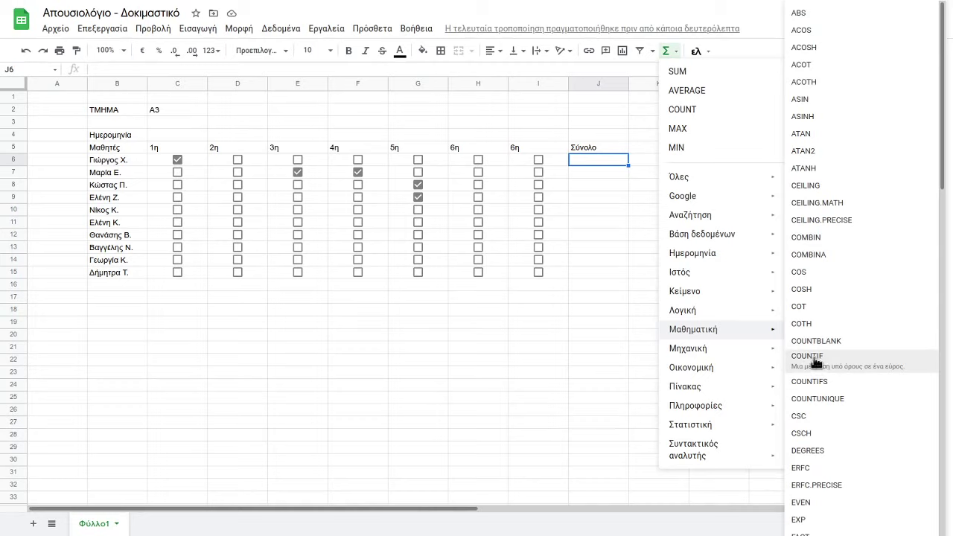
click(579, 158)
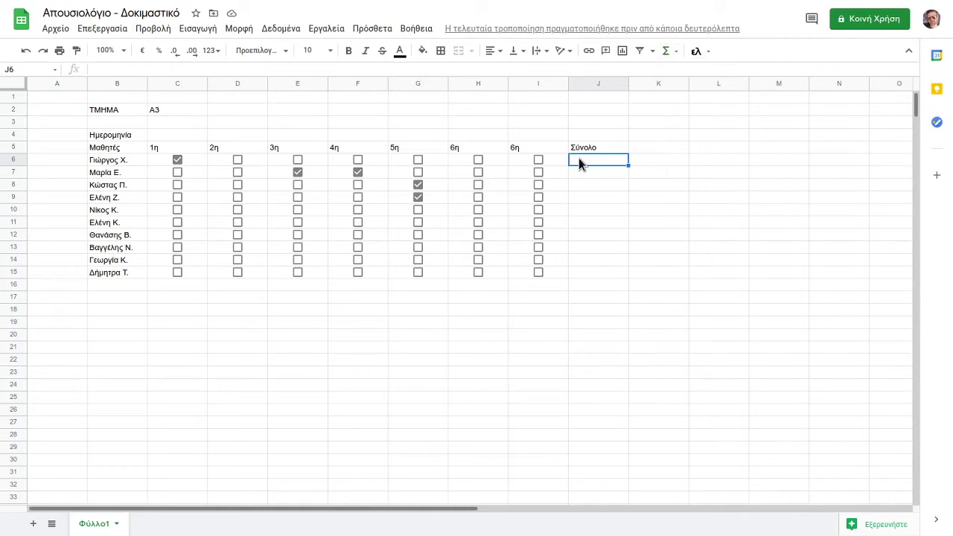
Enter =COUNTIF(C6:I6;"TRUE") in J6 to total row 6's ticked periods.
text(=Ψ()
key(BackSpace)
key(BackSpace)
key(BackSpace)
text(C)
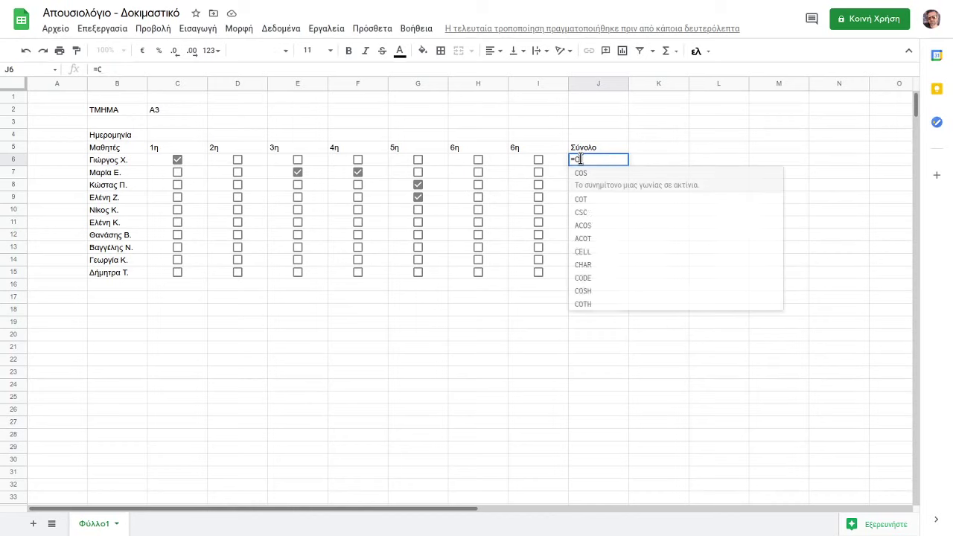
text(OUNTIF)
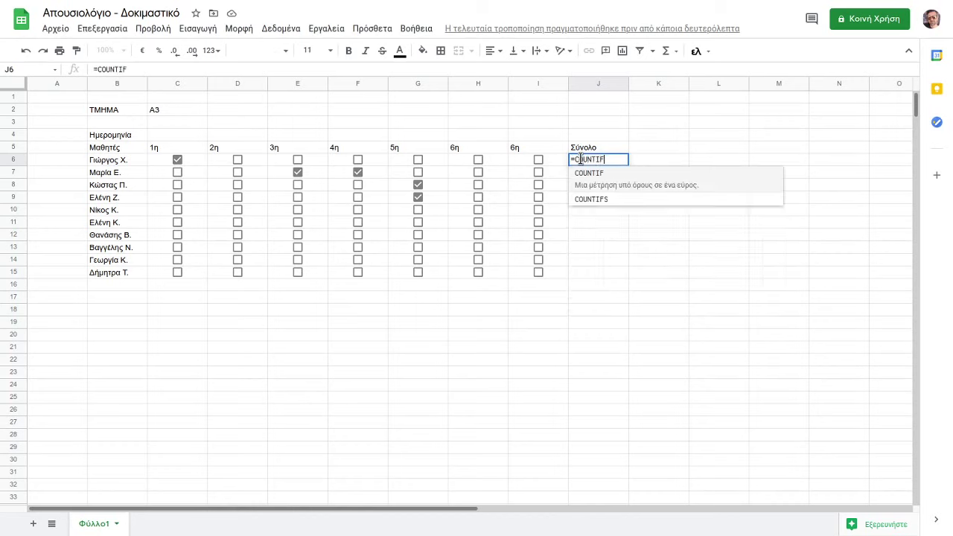
text(()
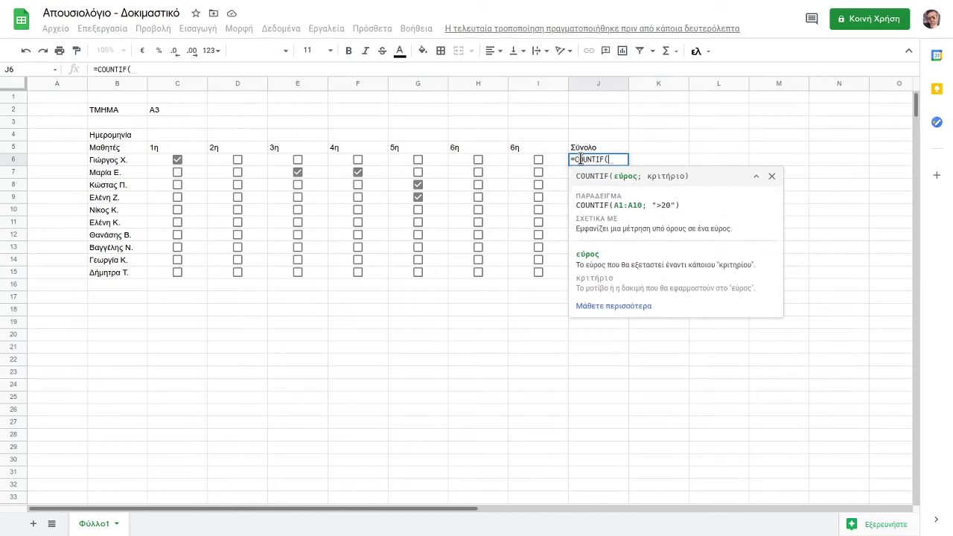
text())
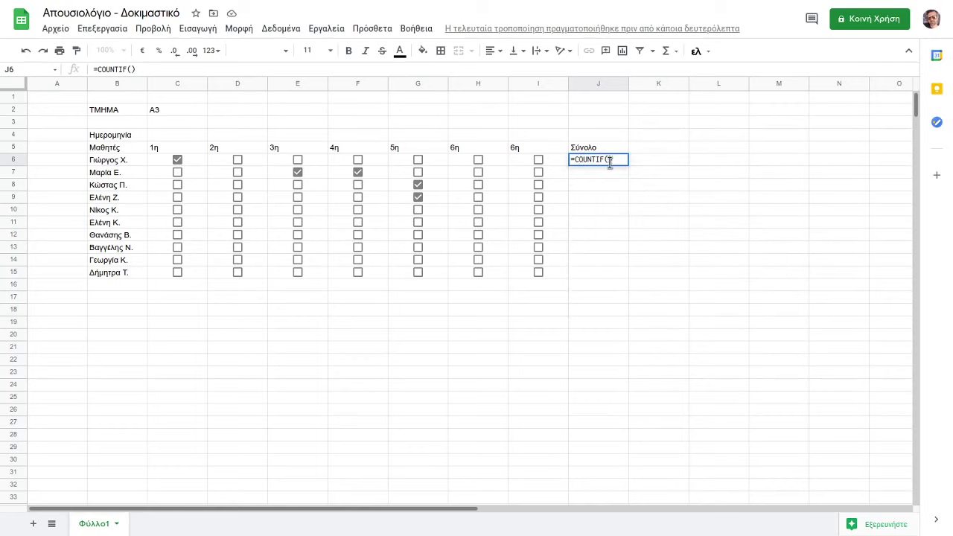
click(608, 159)
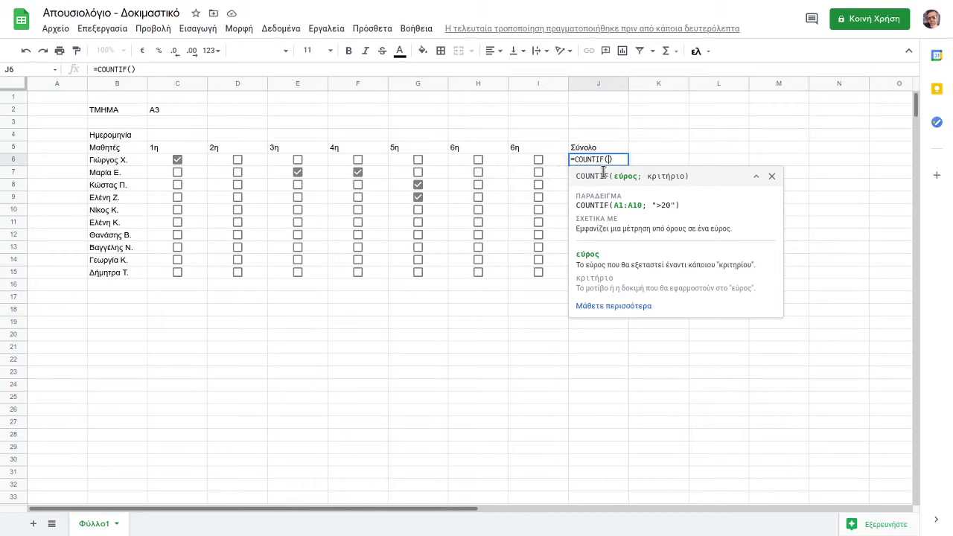
drag(181, 160, 523, 160)
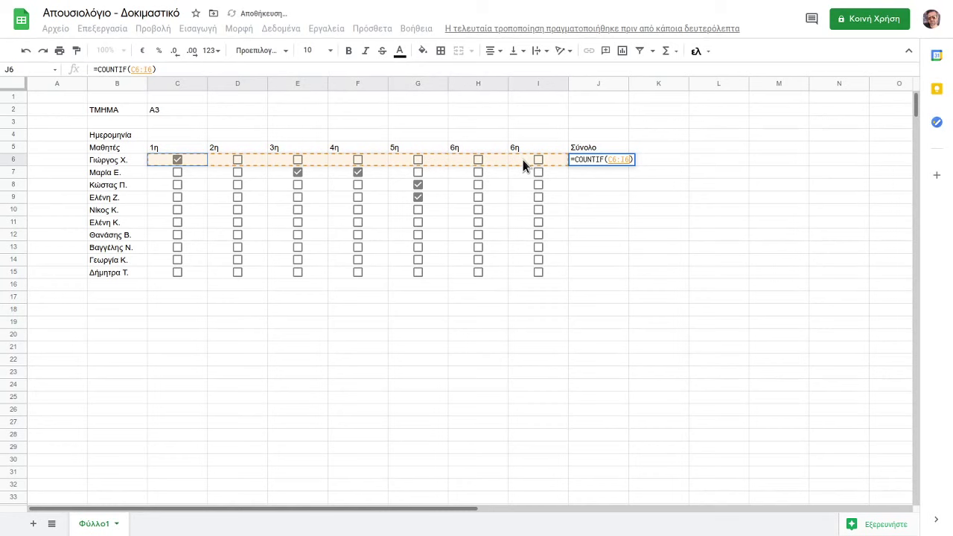
click(632, 160)
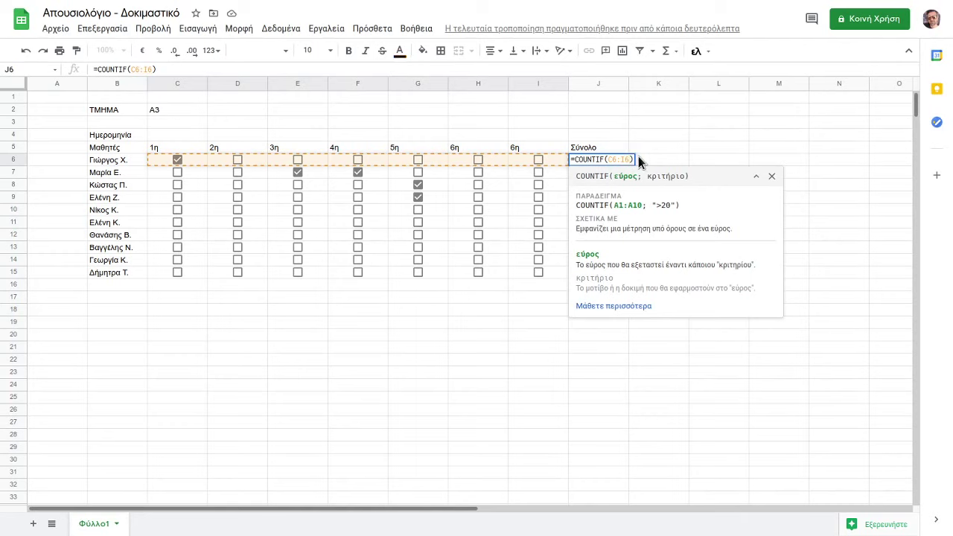
text(;)
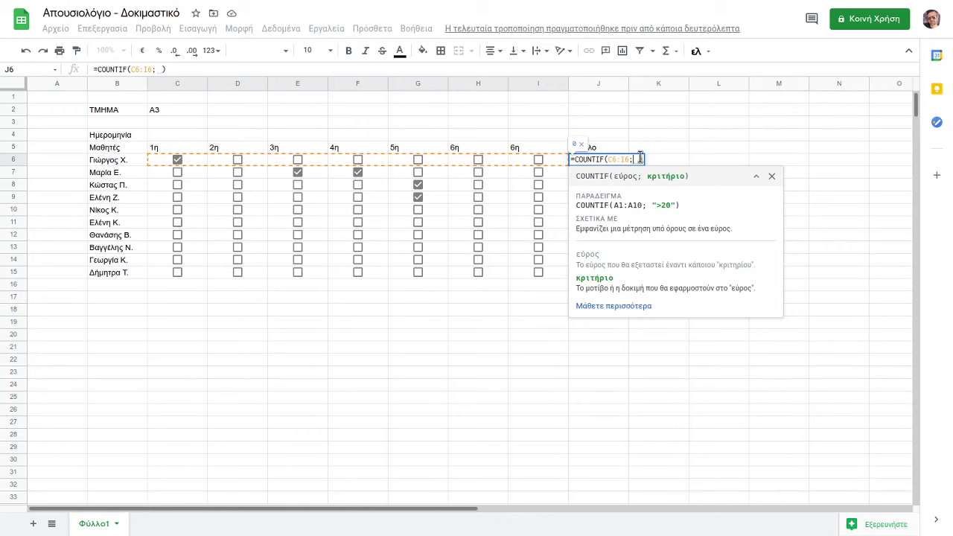
text("TRUE)
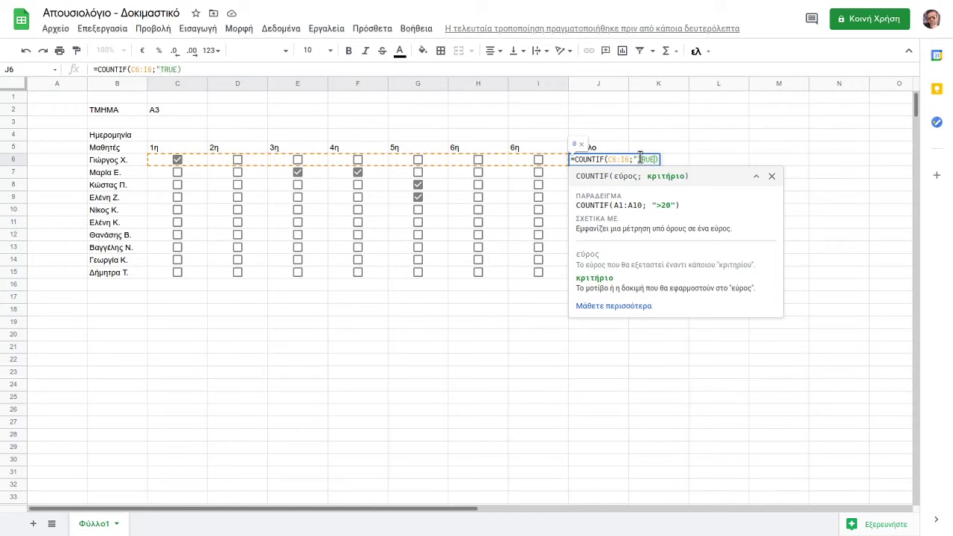
text(")
key(Return)
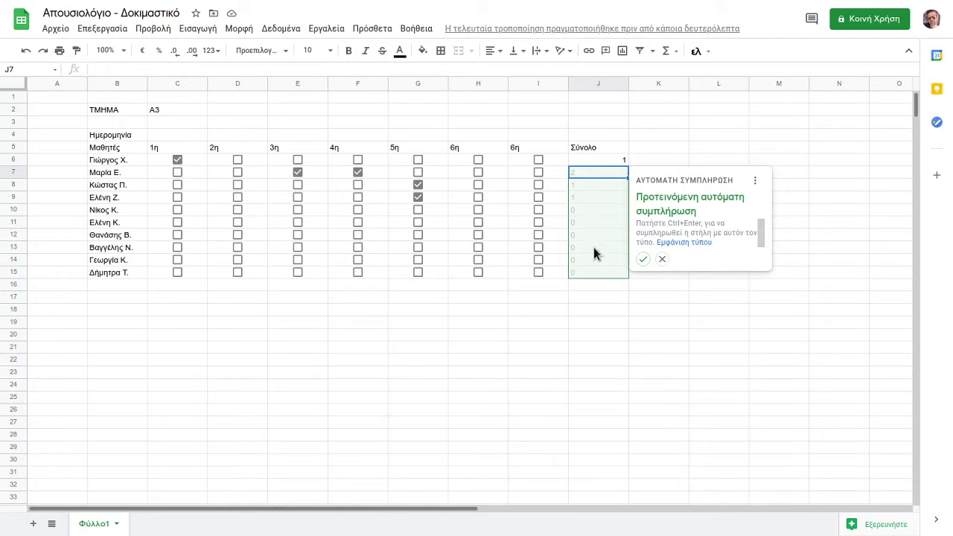
Fill the COUNTIF formula from J6 down to J15.
click(662, 260)
click(597, 160)
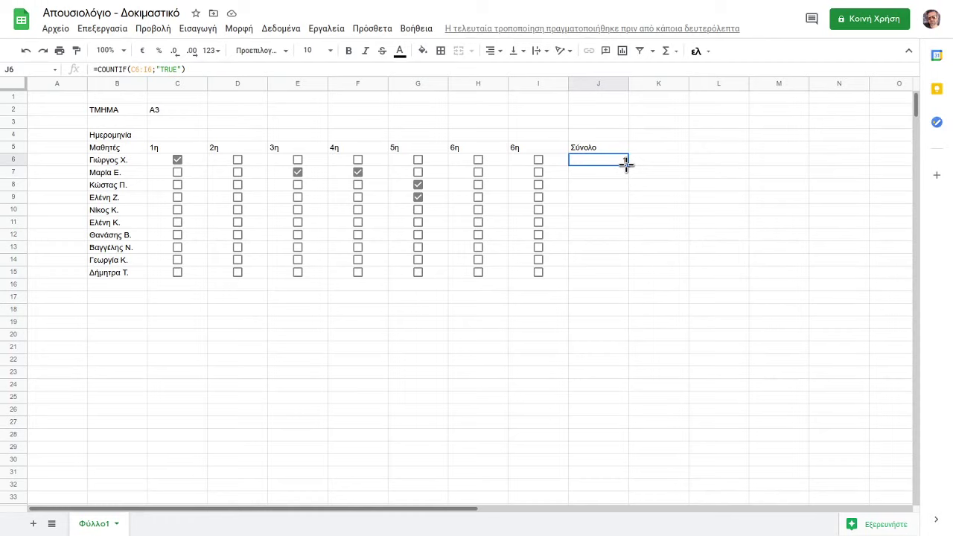
drag(626, 163, 615, 270)
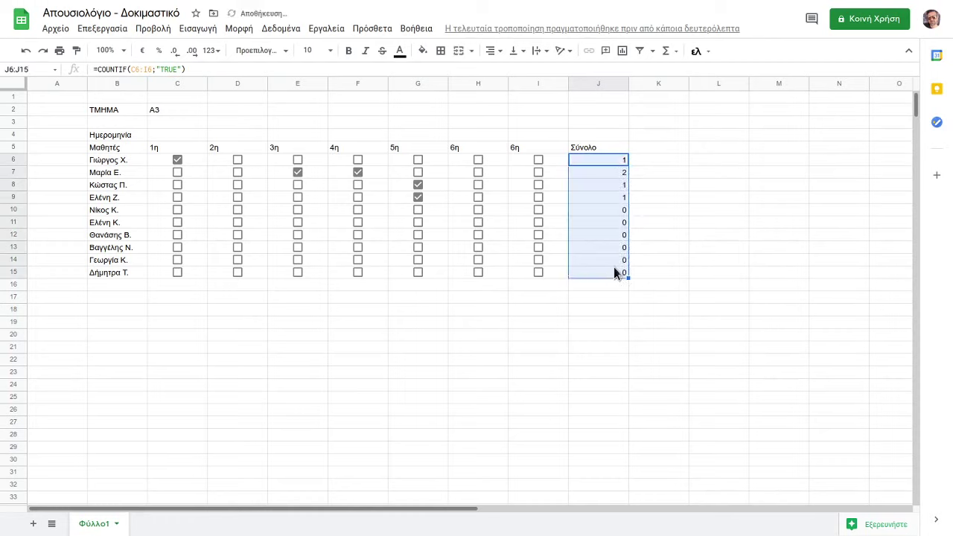
Inspect the formulas in J7, J9 and J6 to confirm each uses its own row range.
click(599, 175)
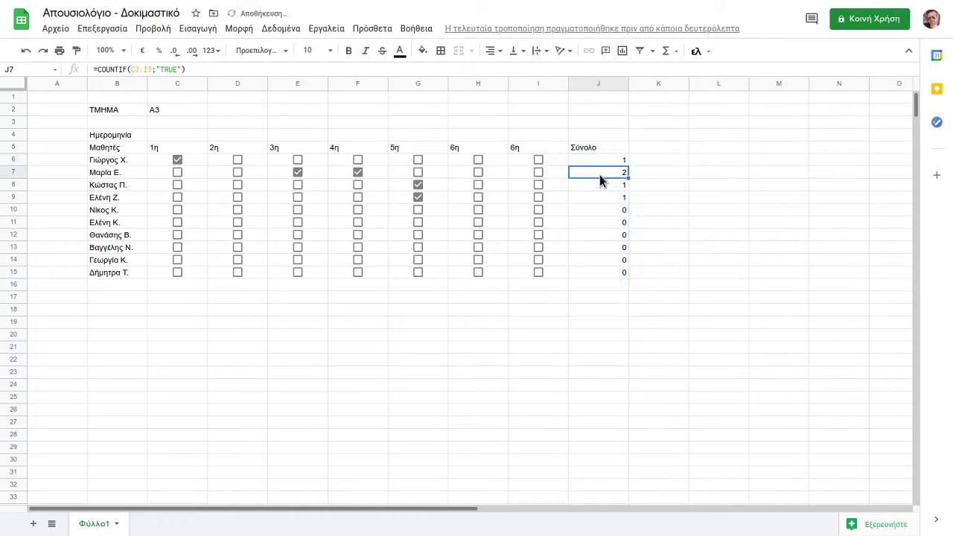
double_click(602, 174)
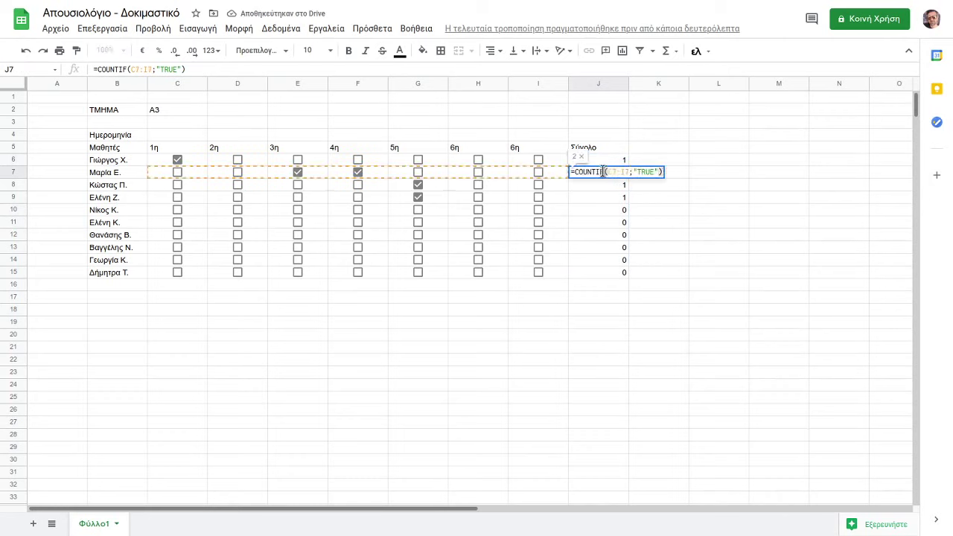
key(Escape)
double_click(610, 201)
key(Escape)
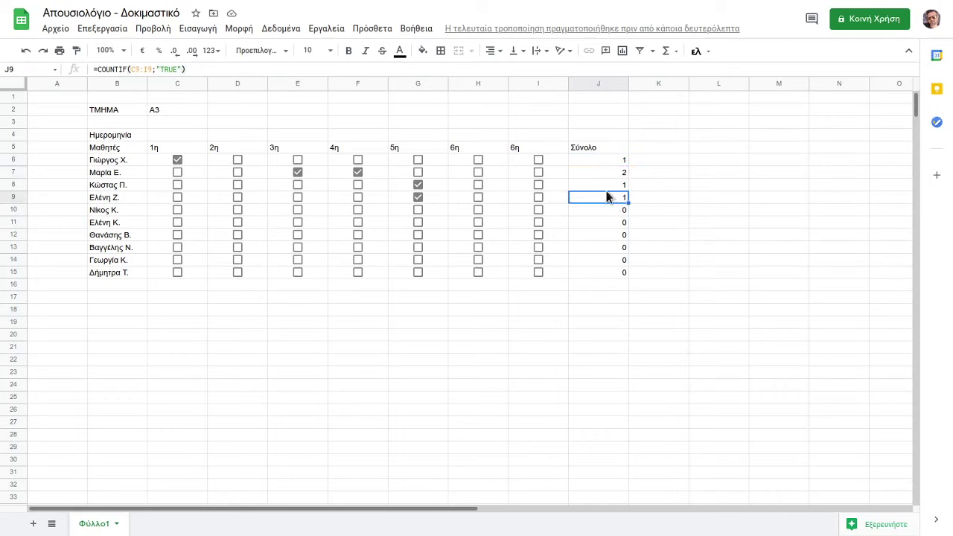
double_click(600, 159)
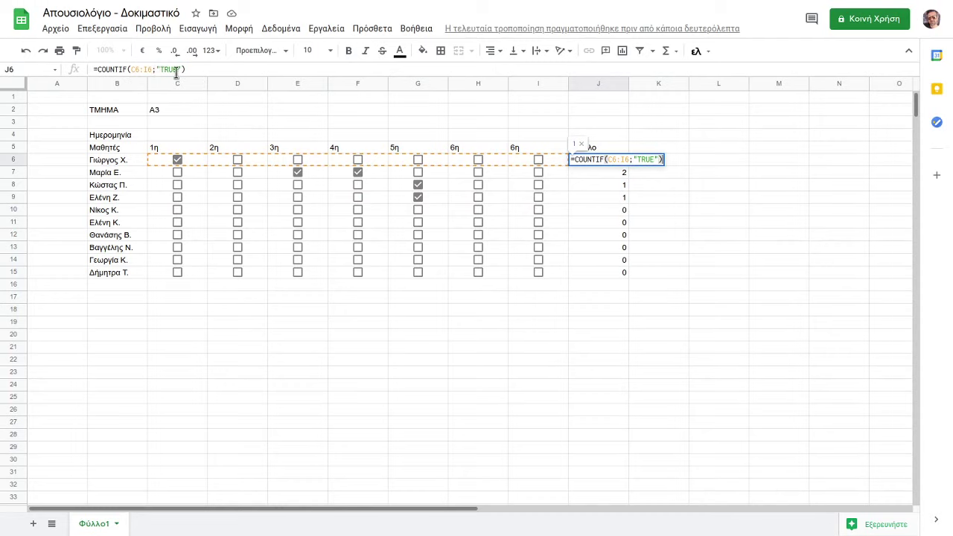
key(Return)
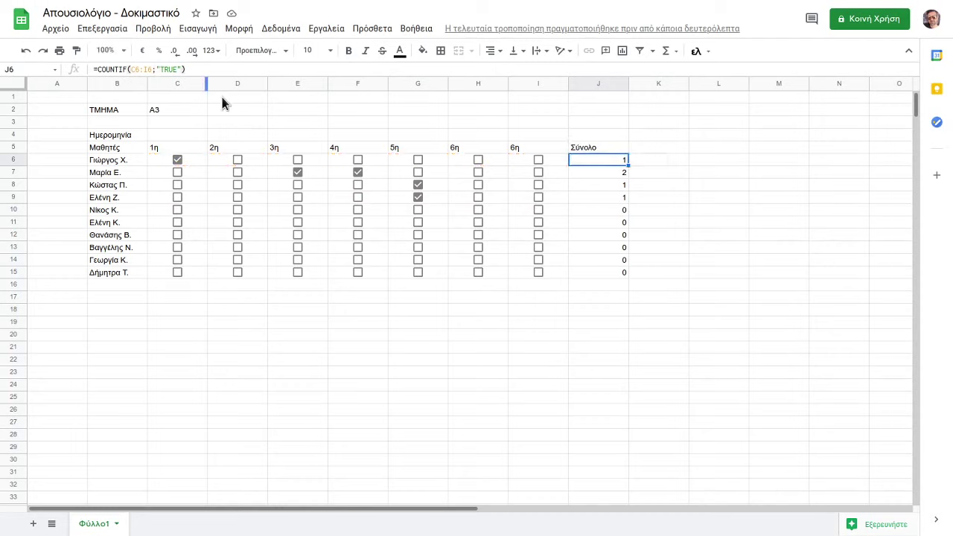
Tick G10, H10, I10, C13 and D13, raising those totals to 3 and 2, then select C4.
click(618, 349)
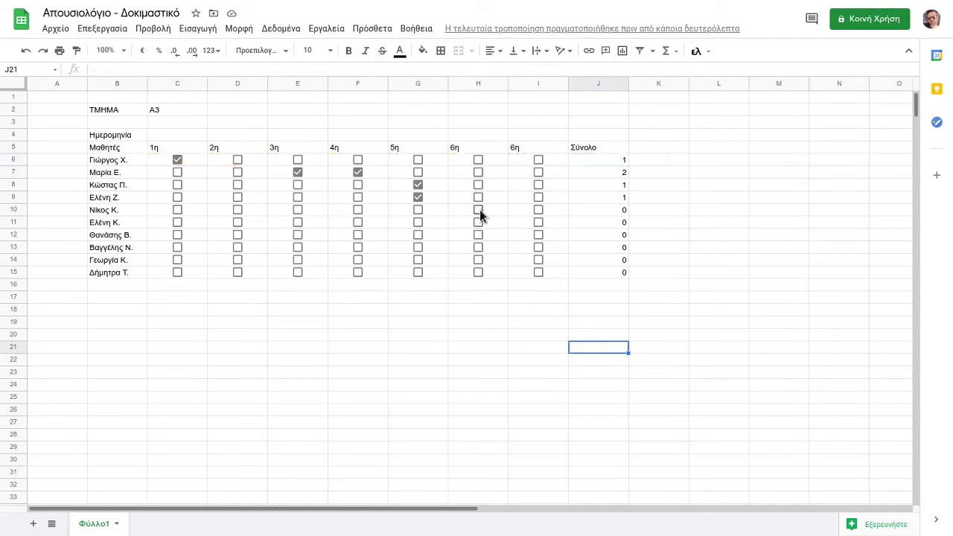
click(482, 214)
click(538, 212)
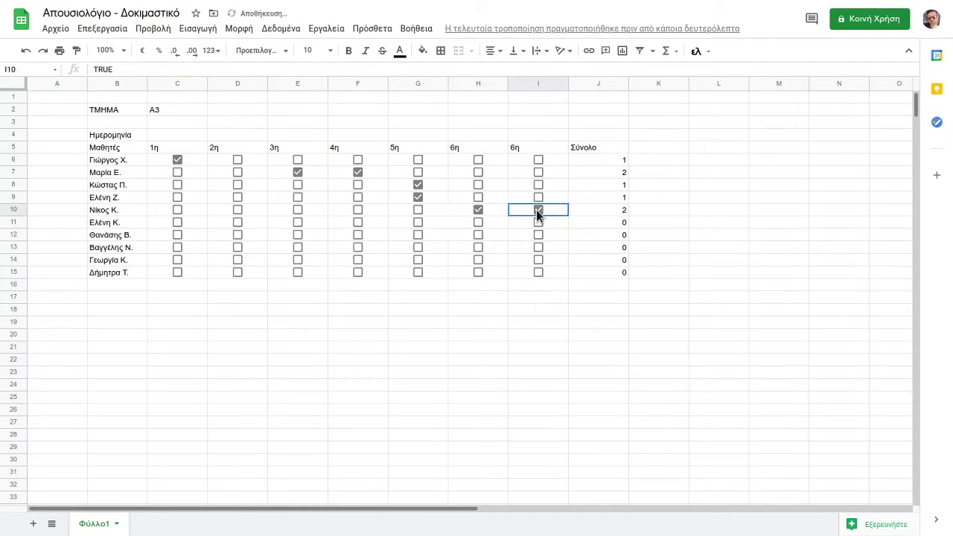
click(418, 211)
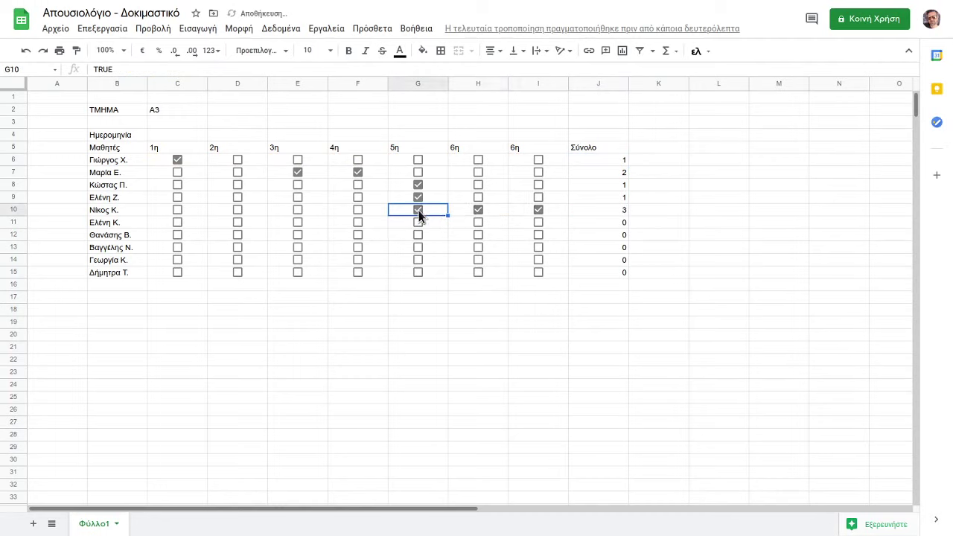
click(179, 247)
click(238, 248)
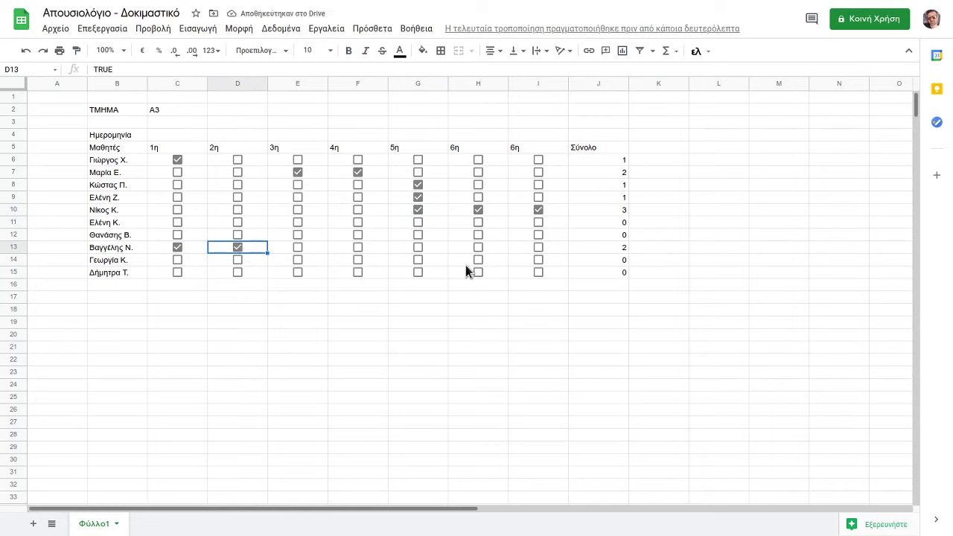
click(389, 298)
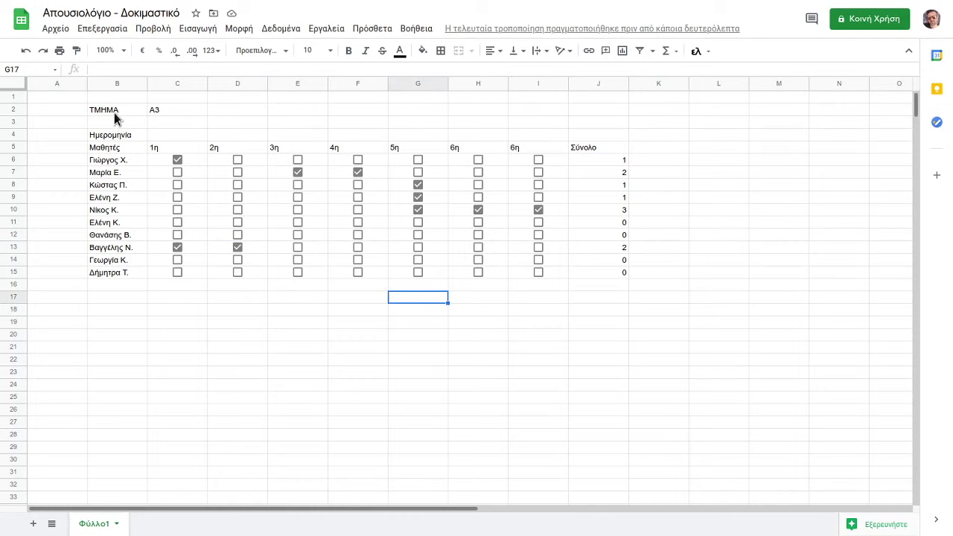
click(165, 139)
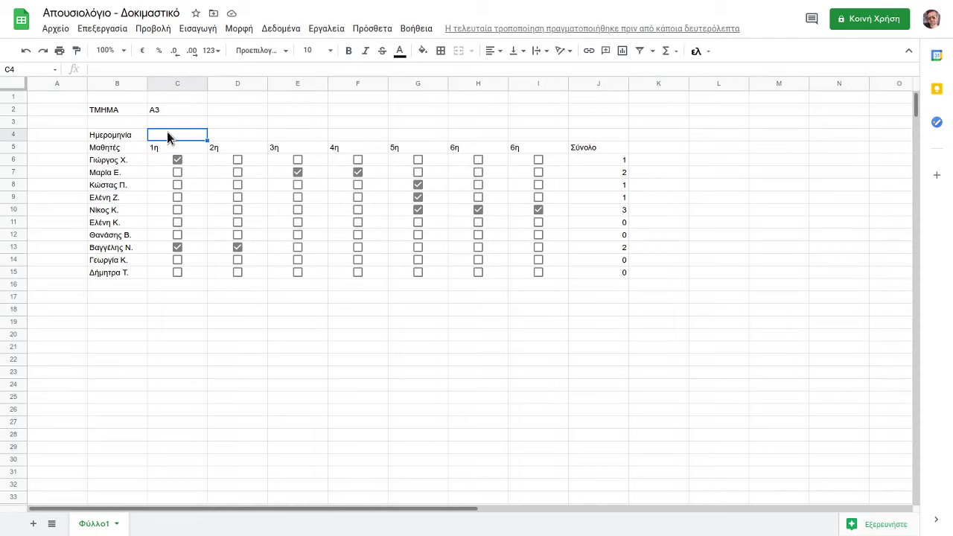
Give C4 an 'is valid date' validation rule set to reject other input.
right_click(168, 137)
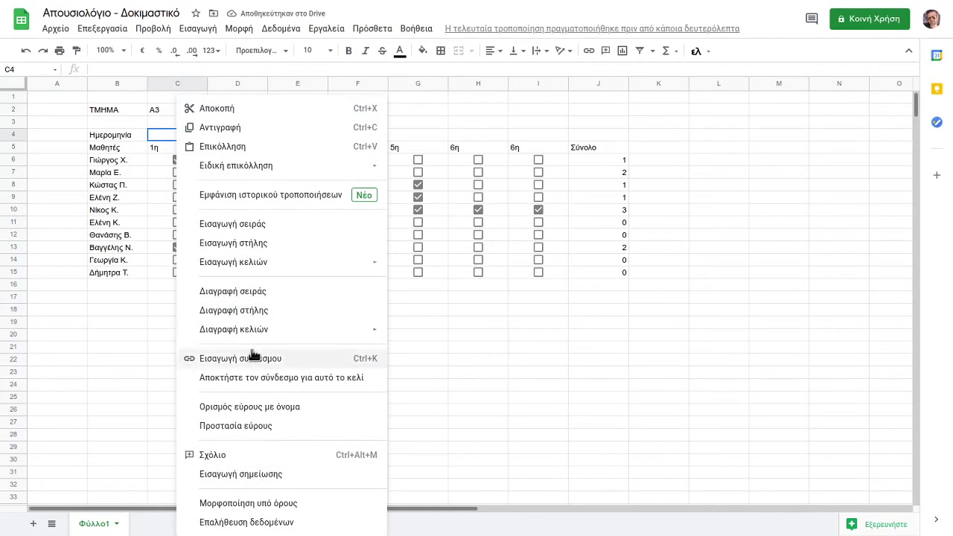
click(252, 523)
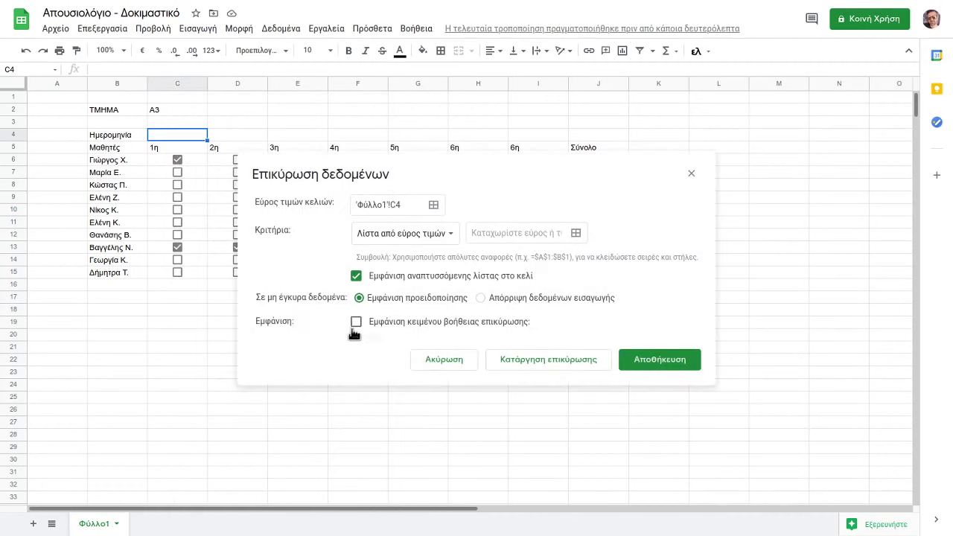
click(445, 234)
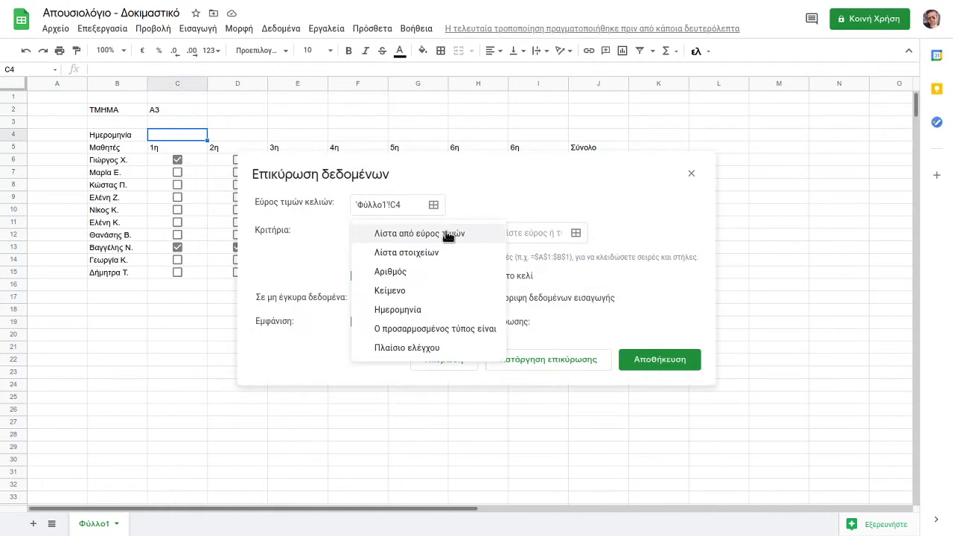
click(417, 305)
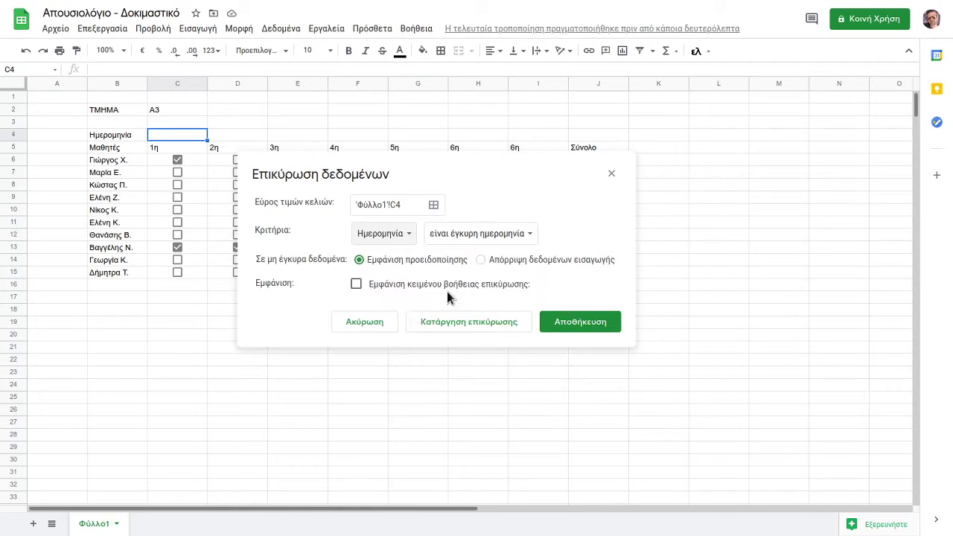
click(481, 260)
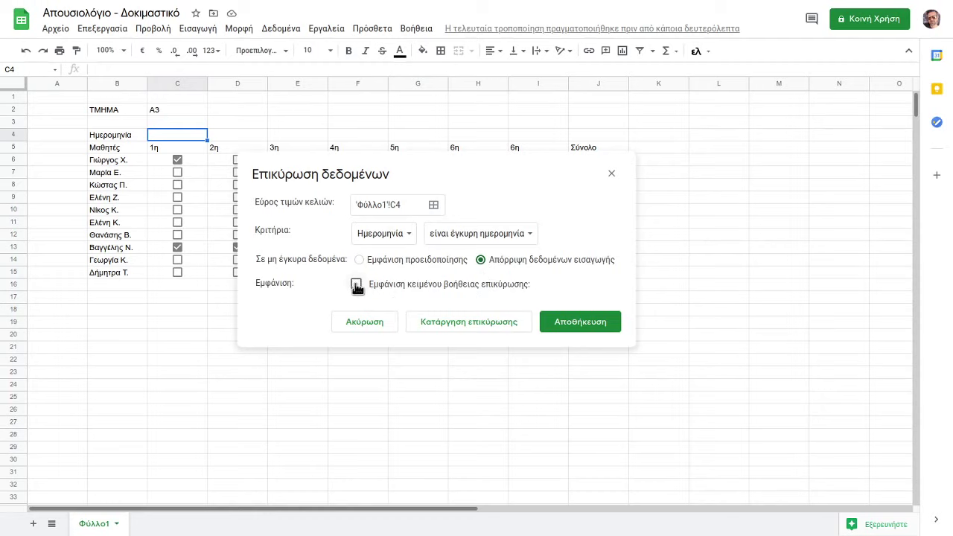
click(578, 327)
click(201, 197)
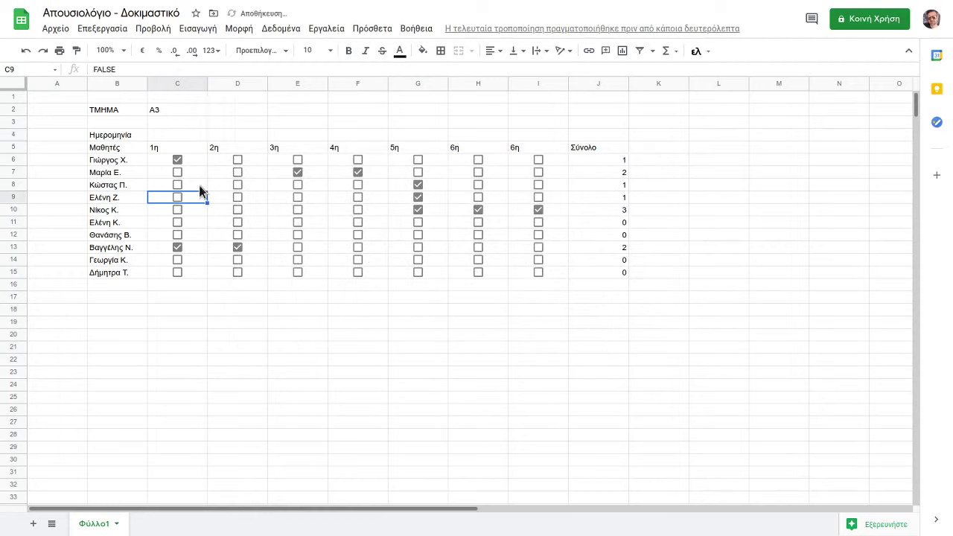
Pick 29 March 2021 for C4 from the date picker.
double_click(180, 134)
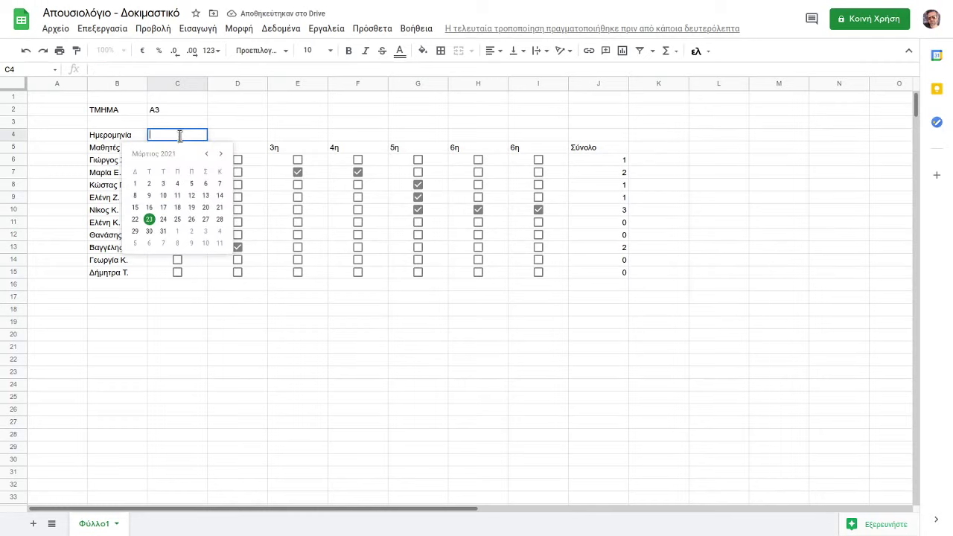
click(135, 233)
click(196, 311)
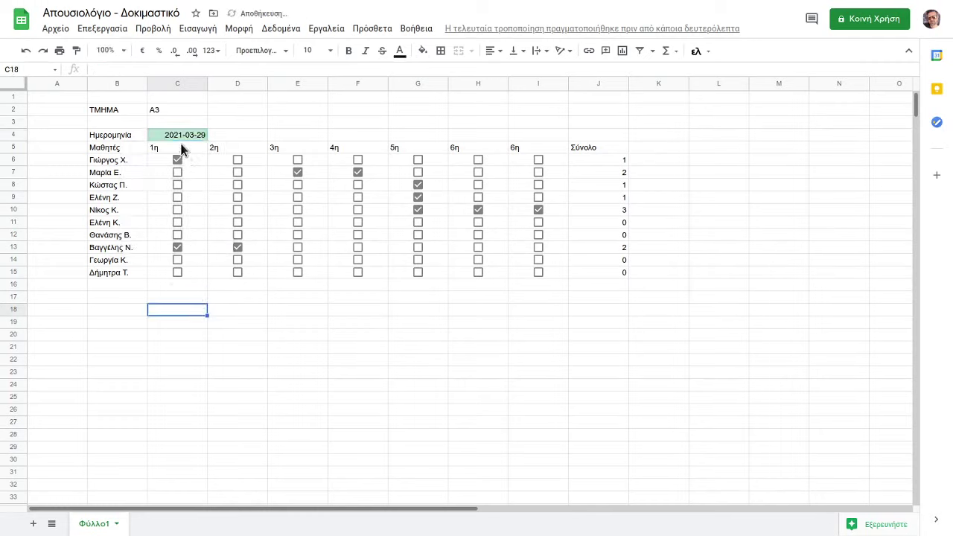
click(182, 136)
click(237, 297)
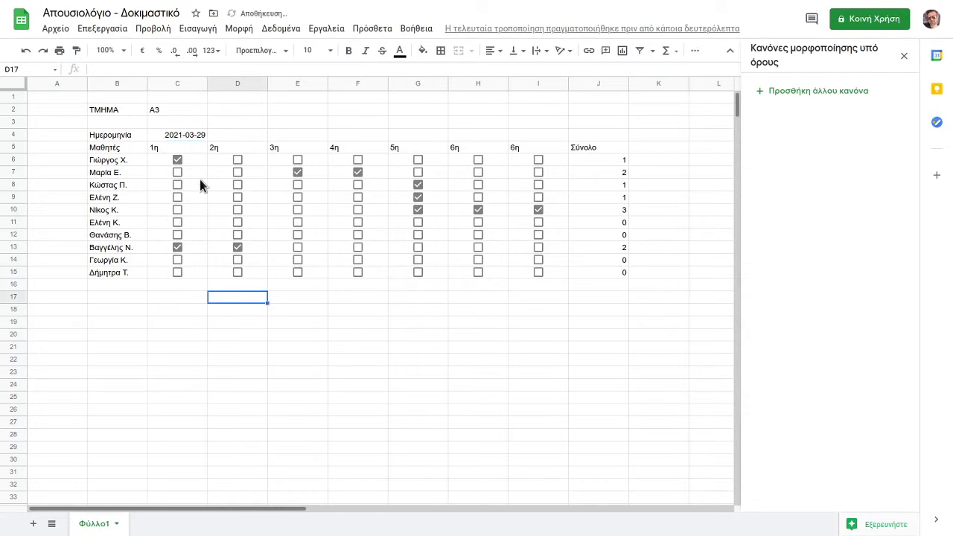
click(183, 136)
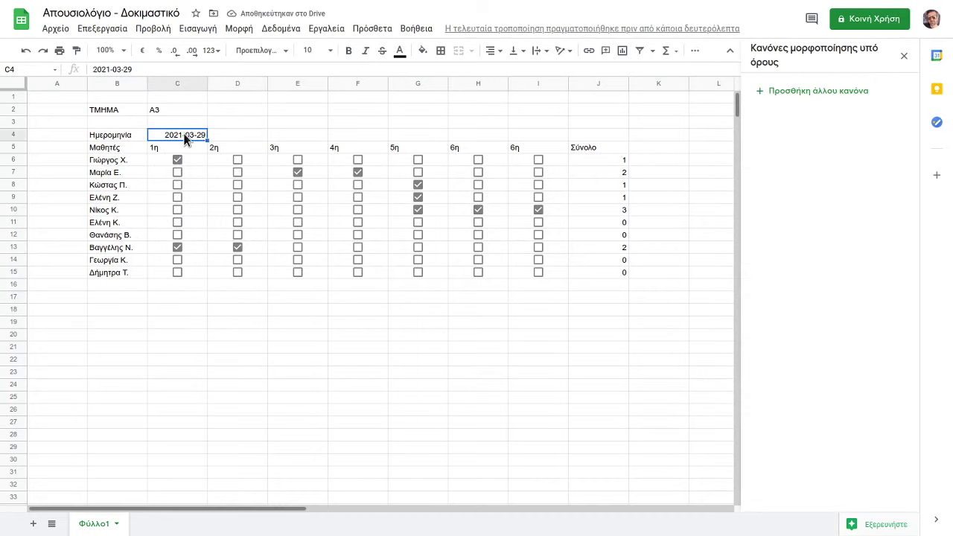
double_click(184, 136)
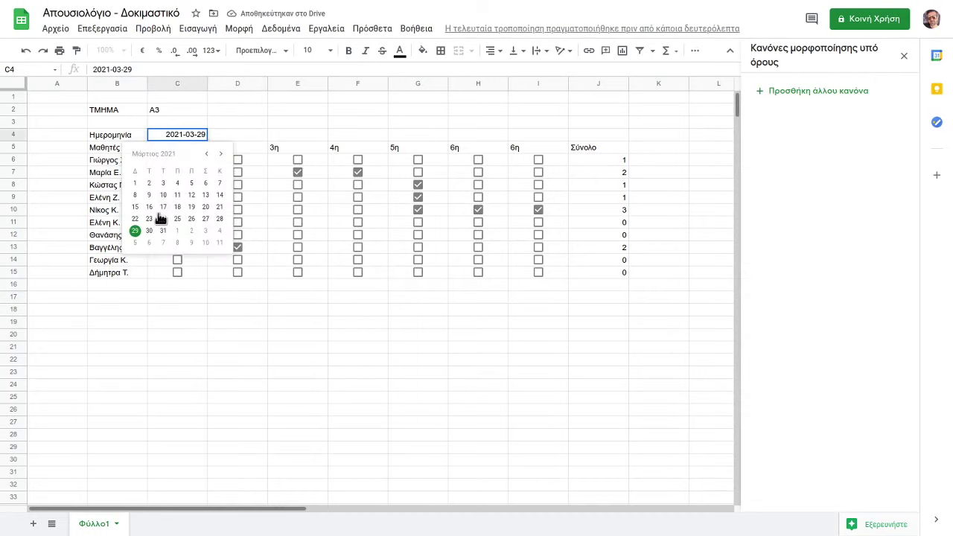
click(135, 232)
click(215, 185)
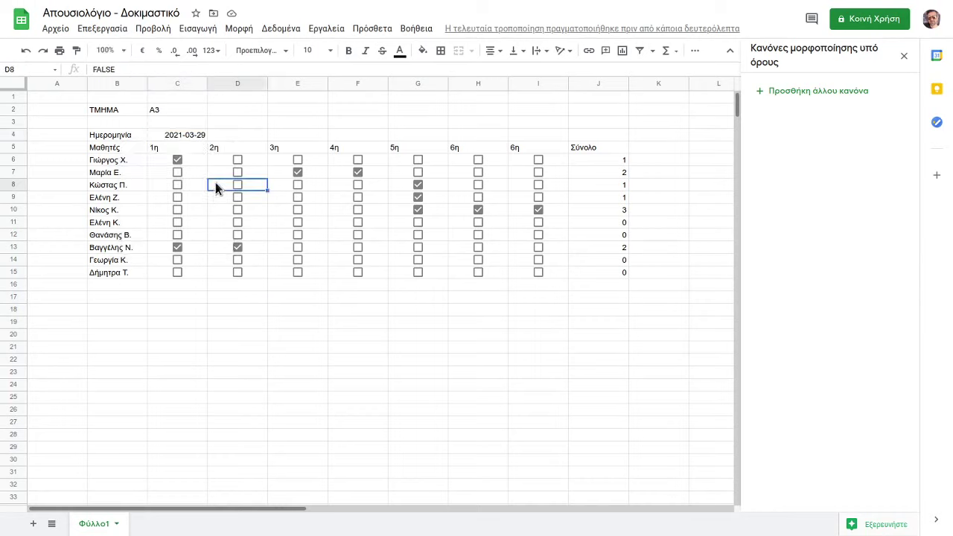
click(183, 138)
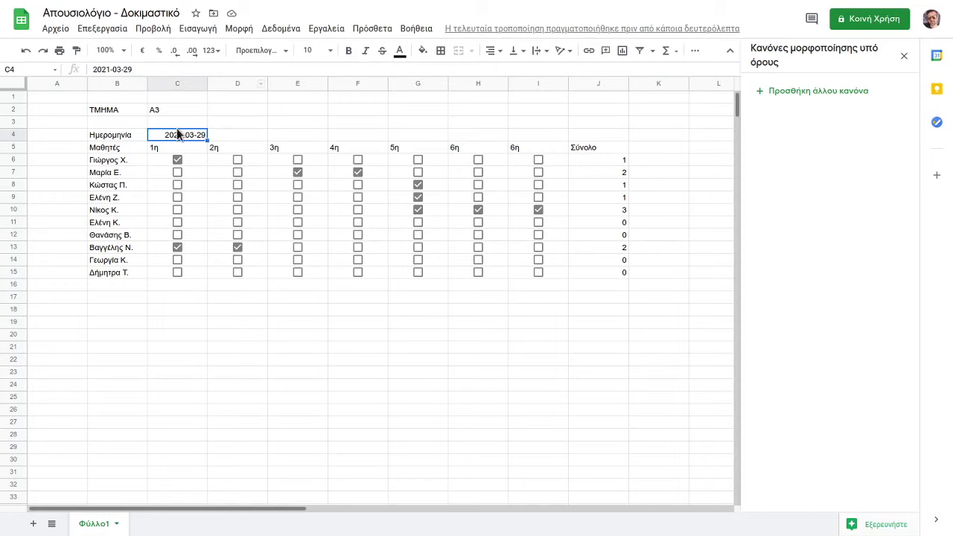
click(239, 30)
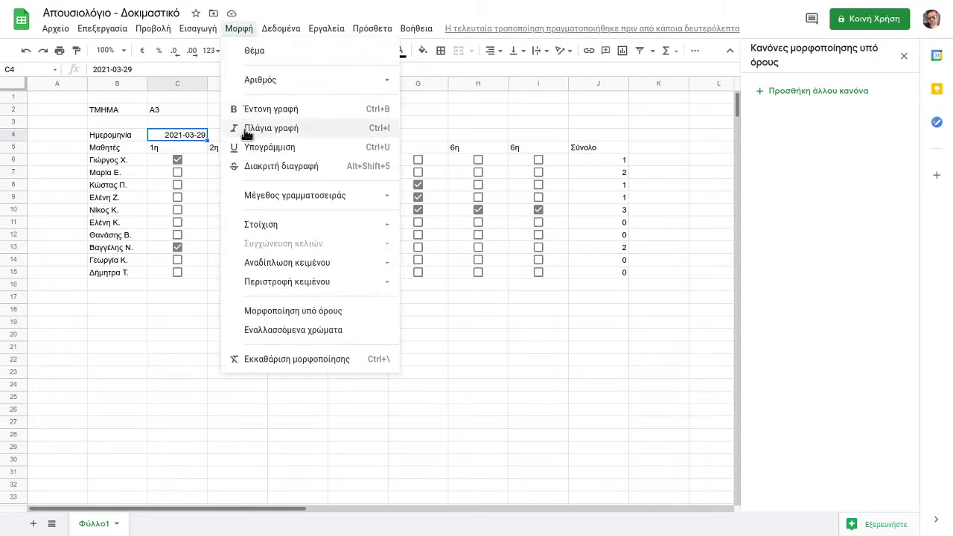
mouse_move(260, 80)
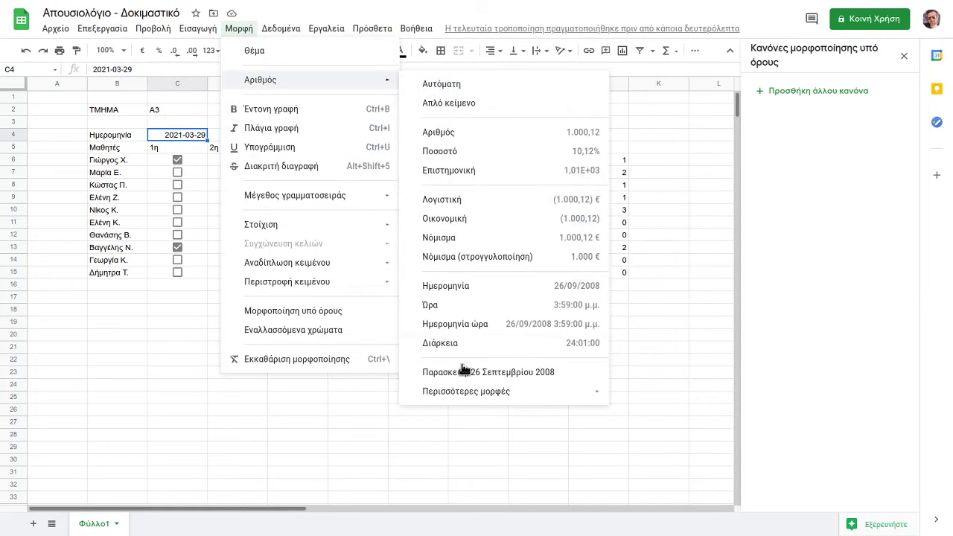
Format C4 as a long weekday date, Δευτέρα, 29 Μαρτίου 2021.
click(531, 372)
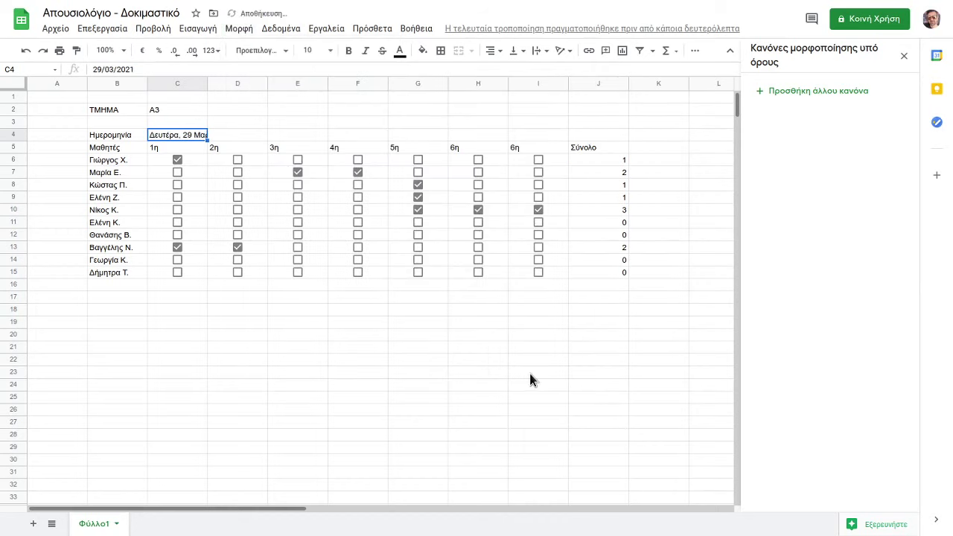
click(203, 234)
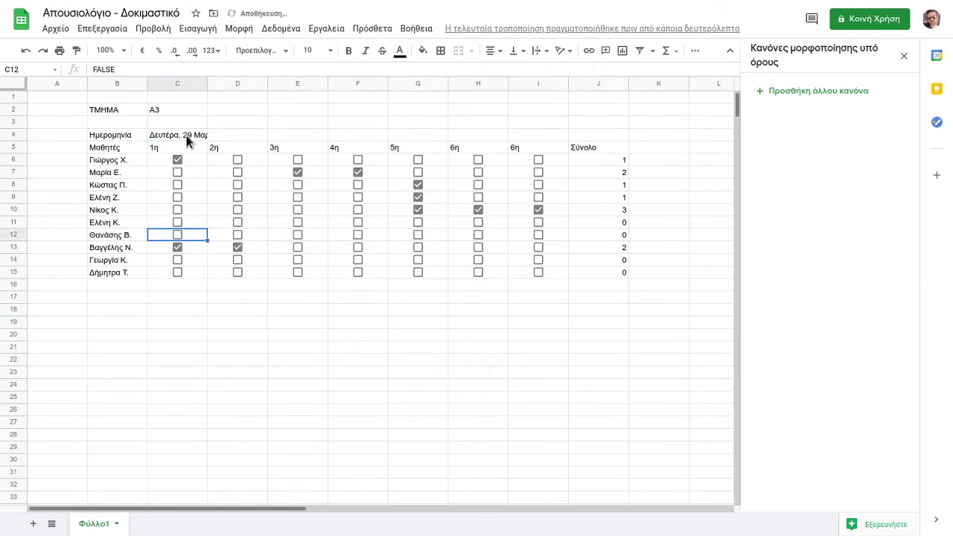
click(186, 135)
Set the class cells B2:C2 and the date cells B4:C4 to font size 12.
click(105, 112)
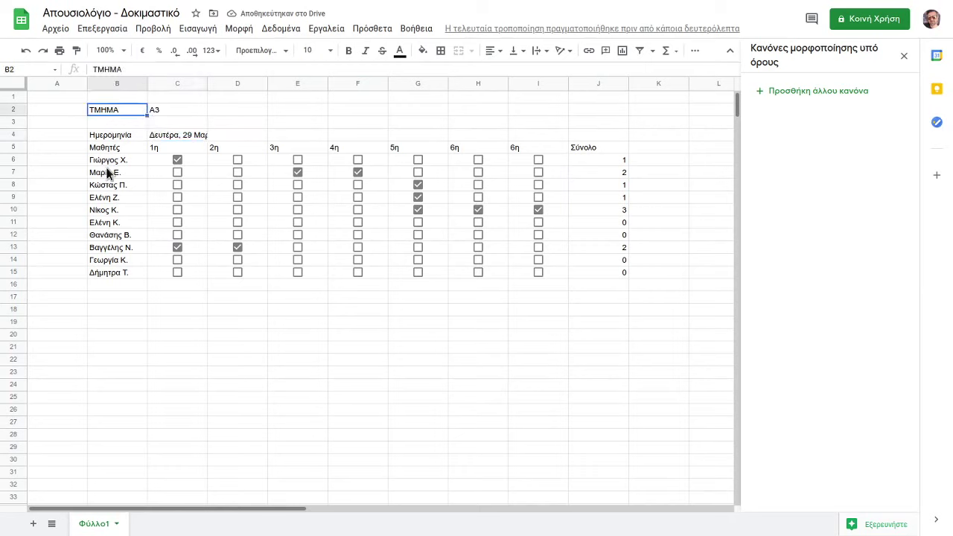
click(108, 175)
drag(114, 115, 162, 105)
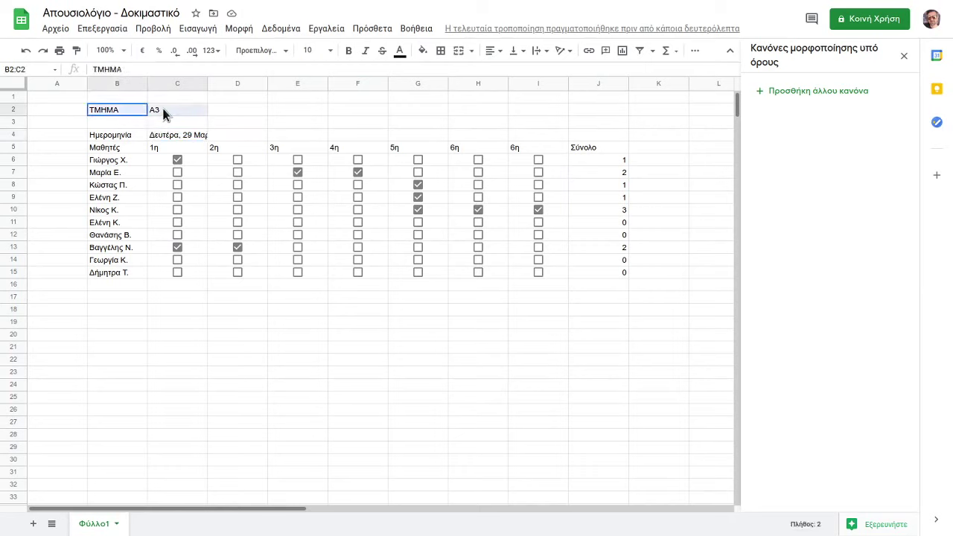
click(332, 51)
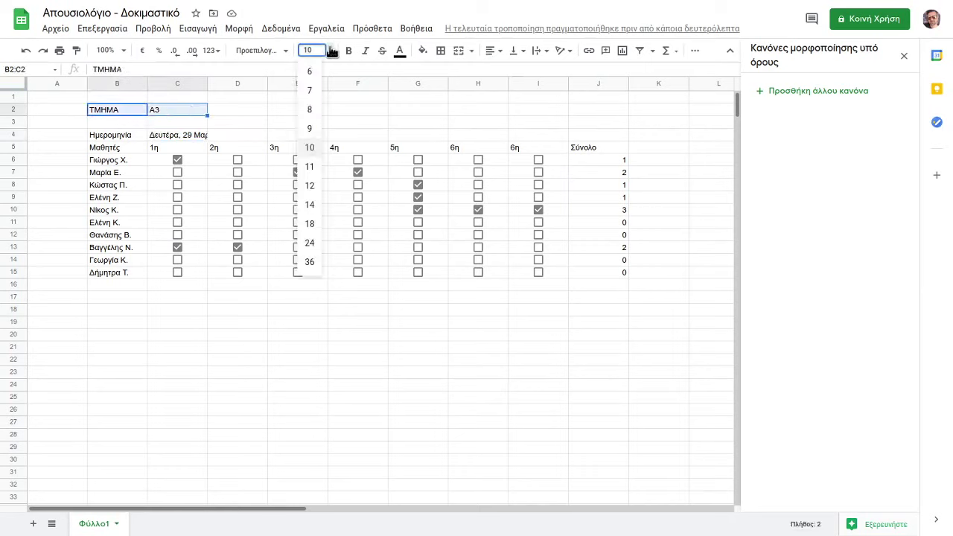
click(310, 186)
drag(96, 137, 190, 137)
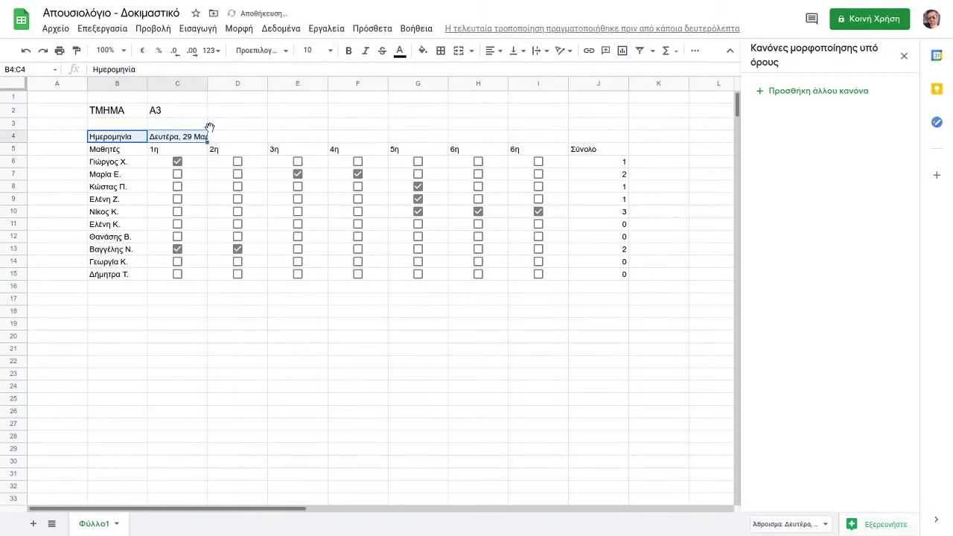
click(332, 51)
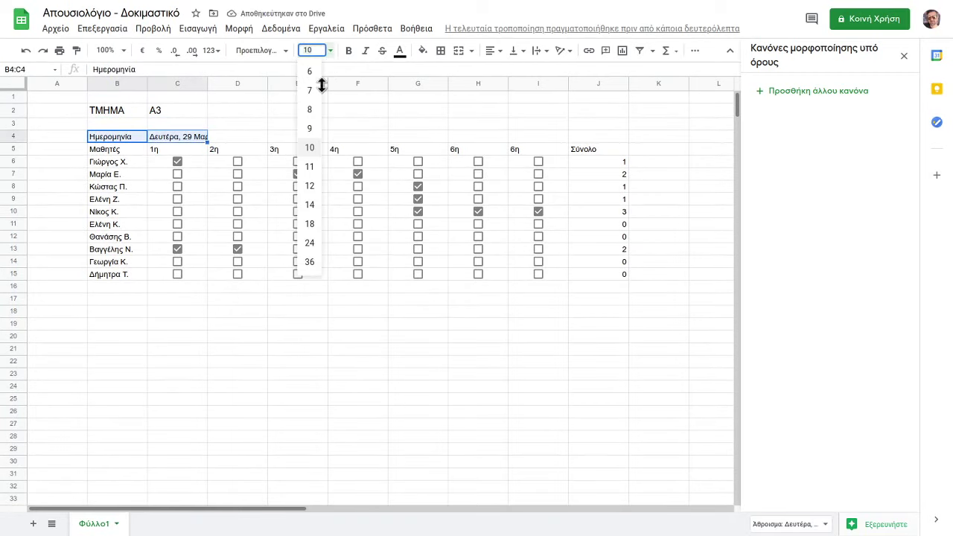
click(310, 186)
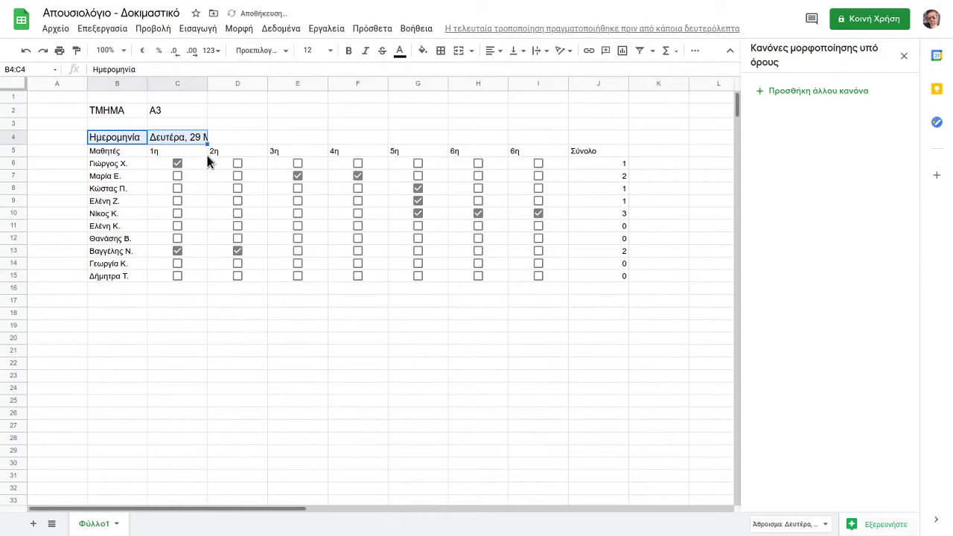
click(237, 124)
click(177, 138)
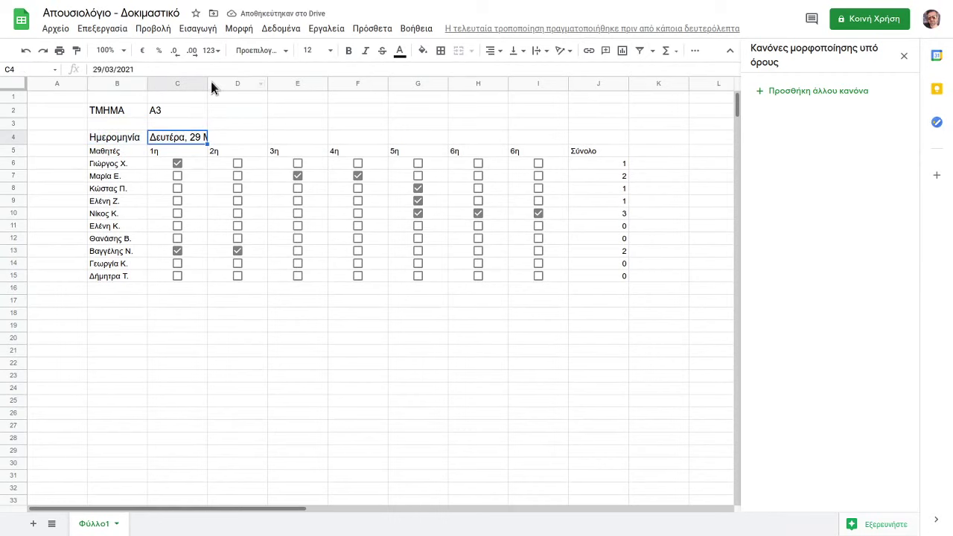
Try widening column C, undo it, and select C4:E4.
drag(200, 80, 283, 80)
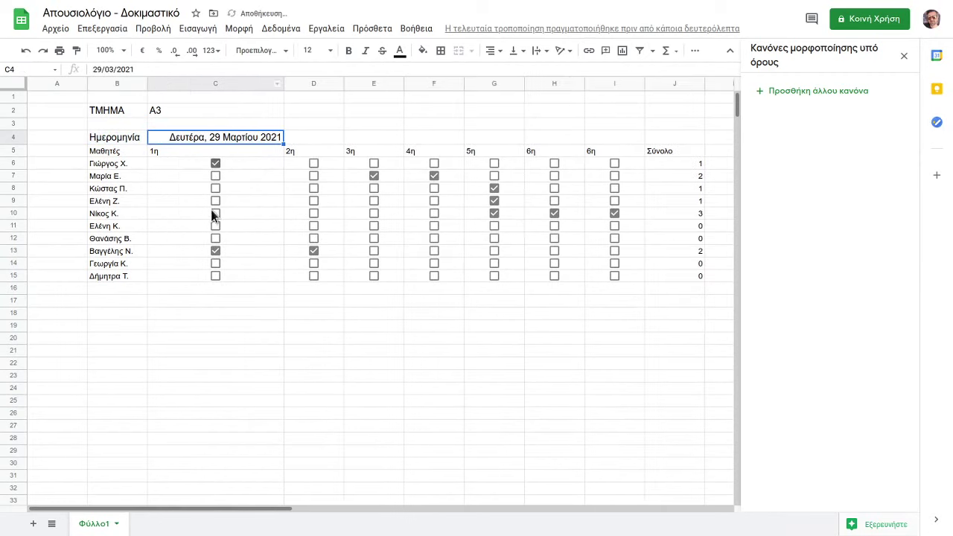
click(26, 50)
click(160, 240)
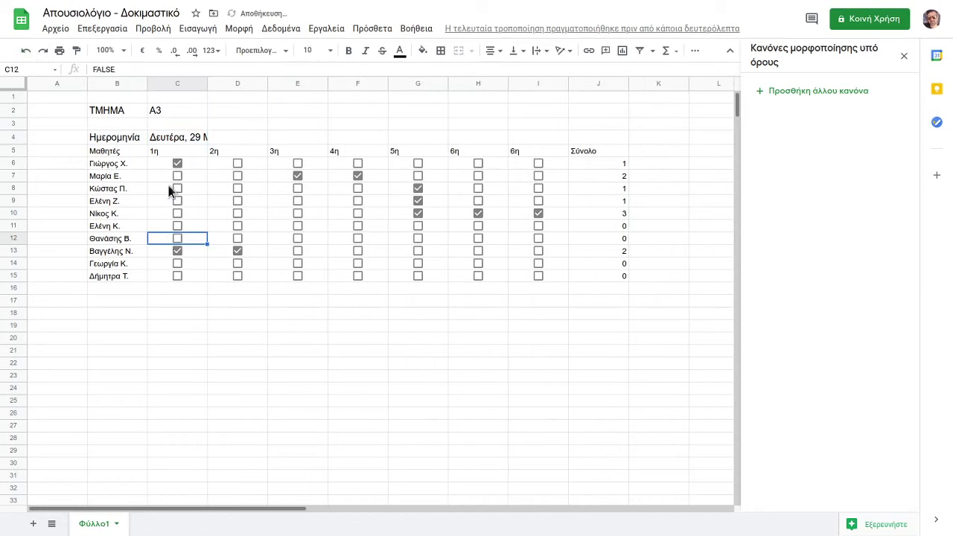
drag(173, 139, 294, 139)
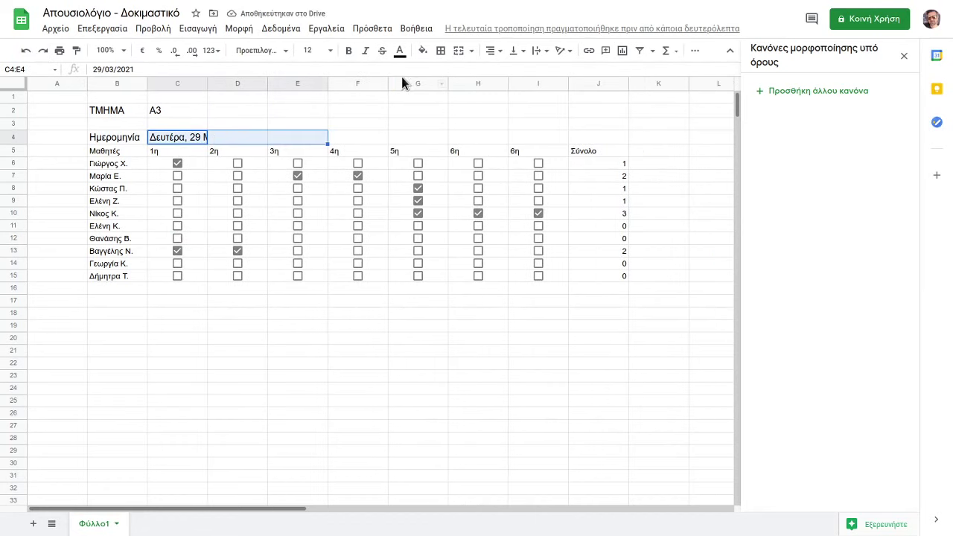
Merge C4:E4 and centre the date in the merged cell.
click(458, 54)
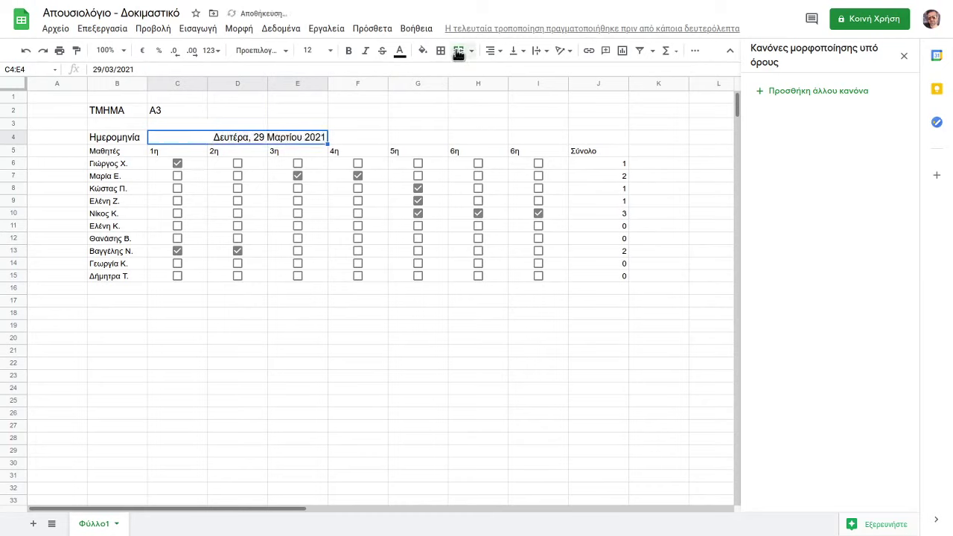
click(500, 52)
click(506, 72)
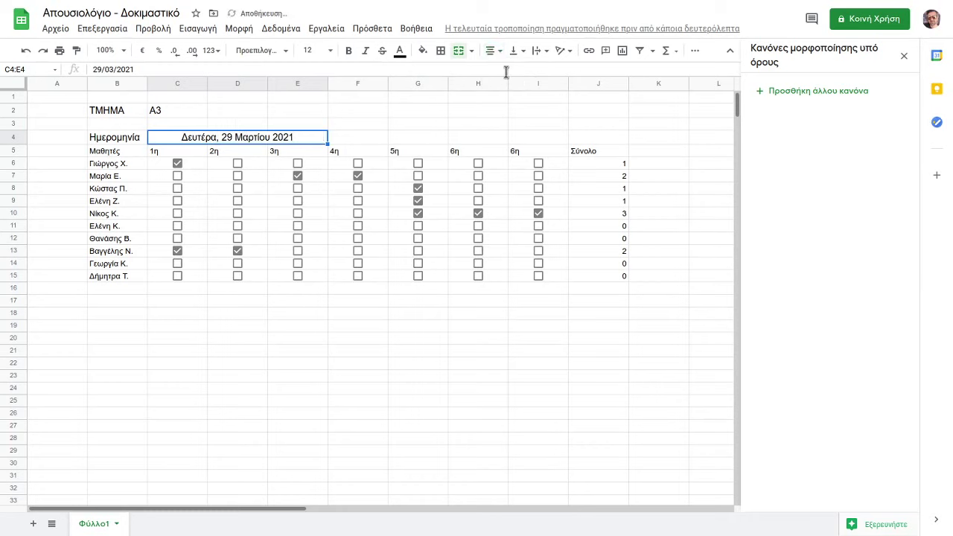
Make the class and date block B2:E4 bold.
click(144, 240)
drag(94, 109, 231, 142)
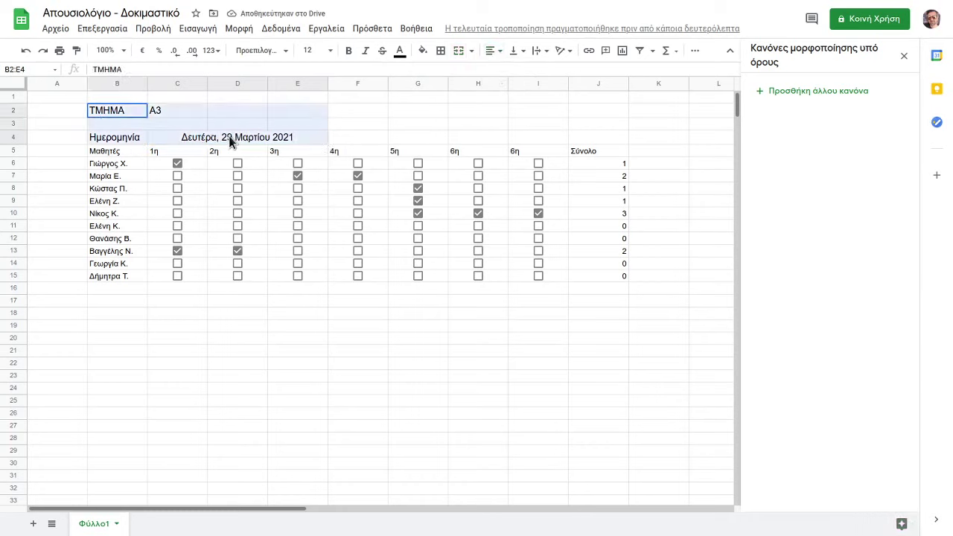
click(349, 51)
click(138, 215)
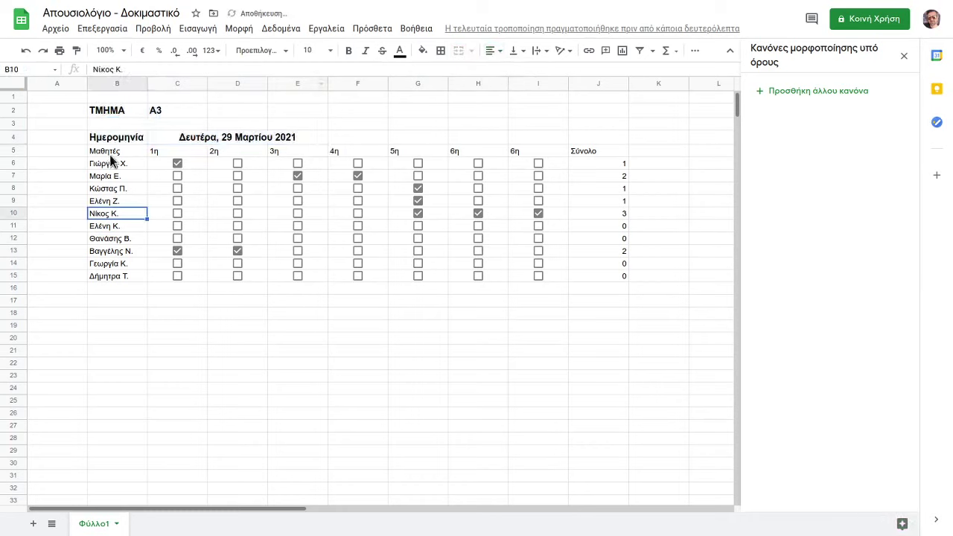
Try size 14 on Μαθητές, revert it to 12, then bold the header row B5:J5.
click(102, 154)
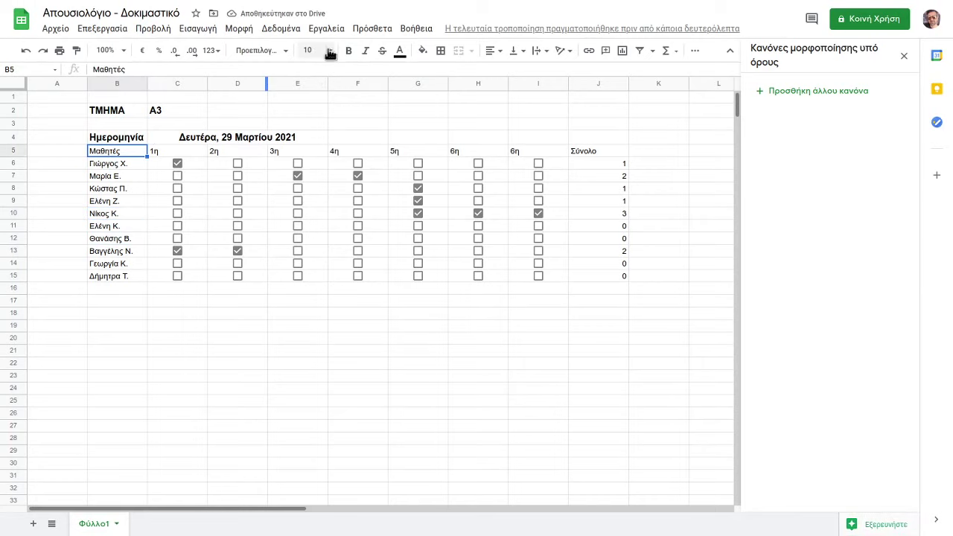
click(330, 50)
click(304, 204)
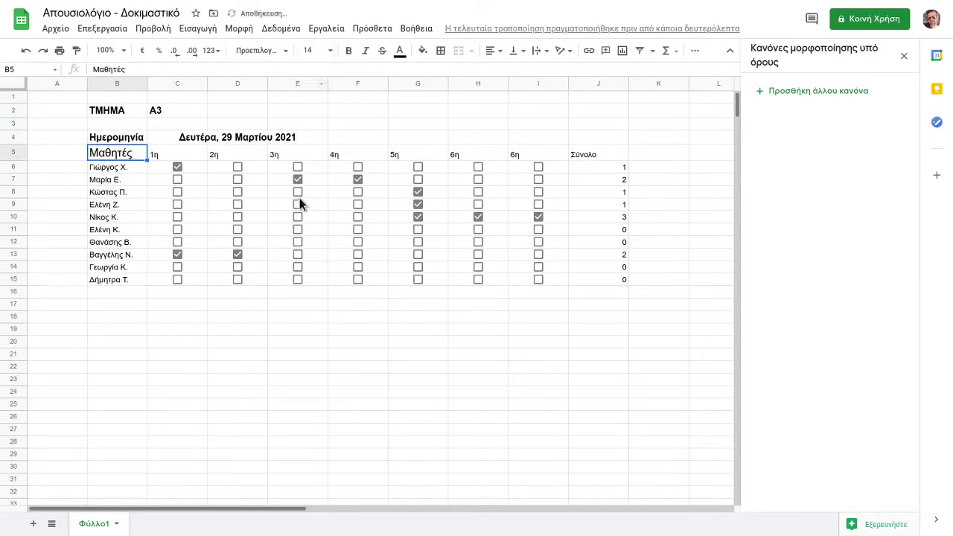
click(127, 140)
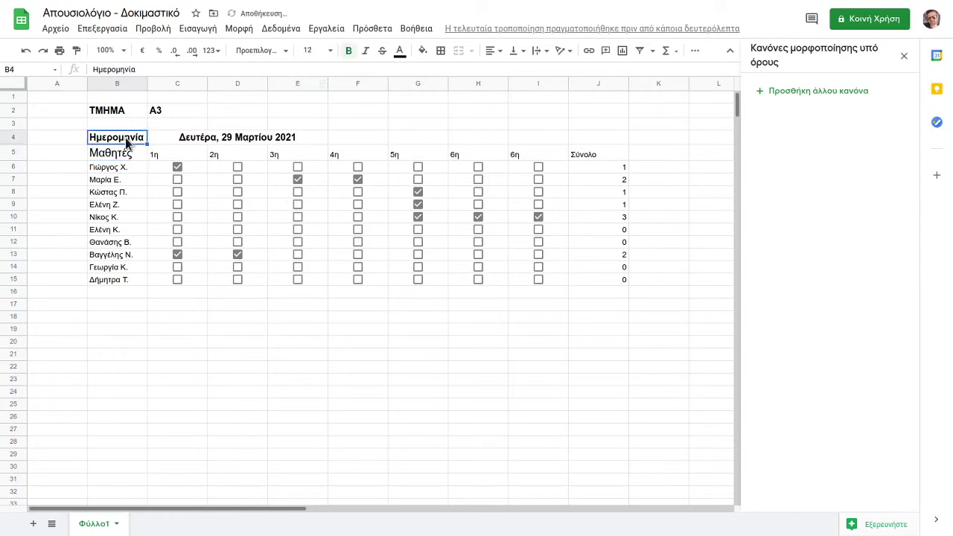
click(120, 156)
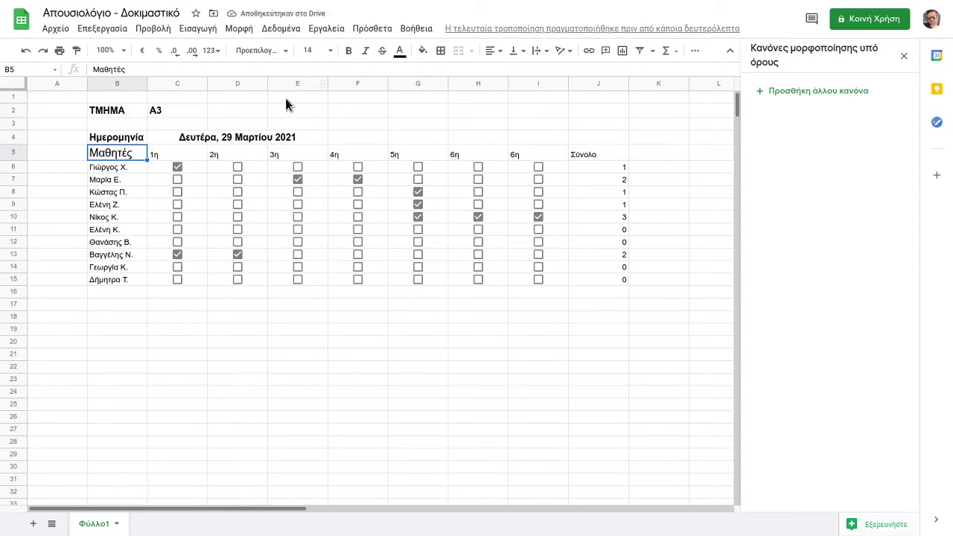
click(330, 51)
click(309, 185)
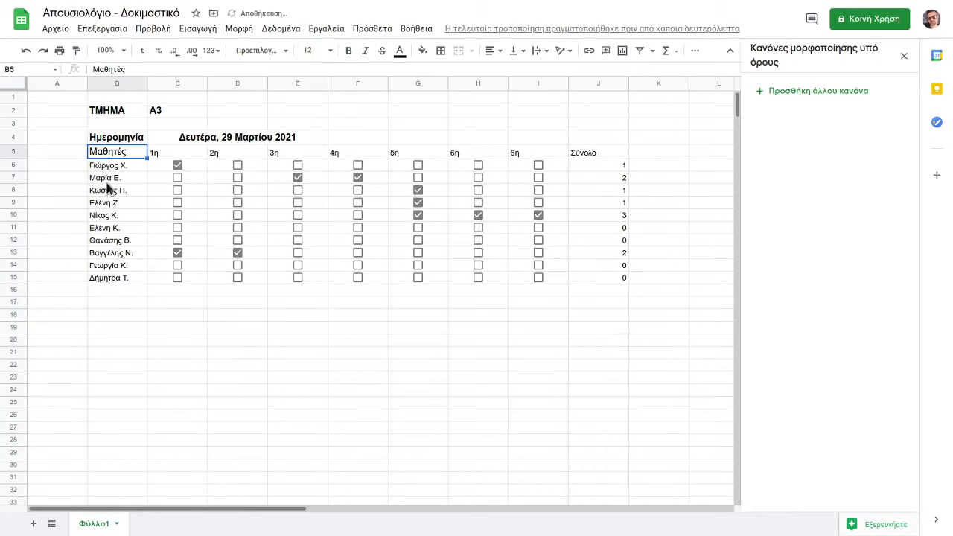
click(103, 192)
drag(108, 155, 585, 152)
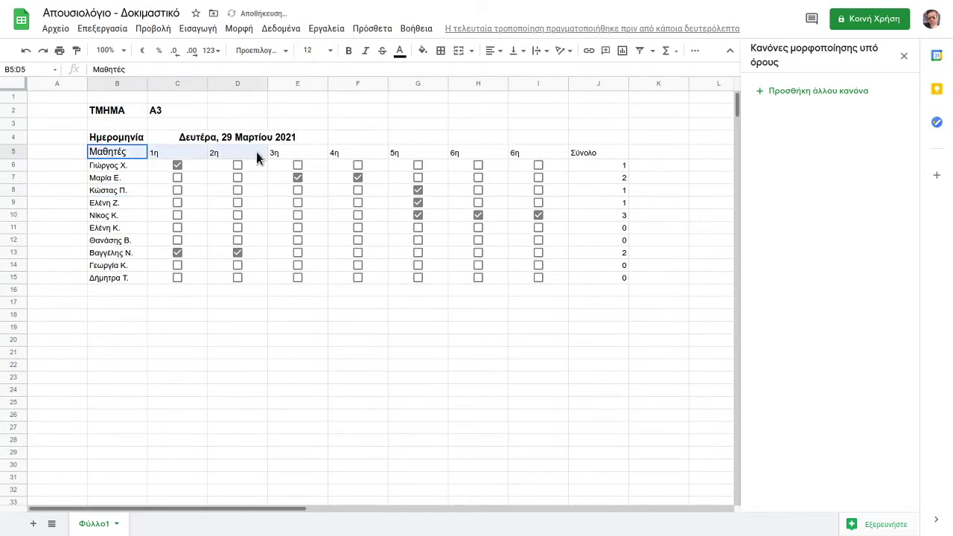
click(348, 51)
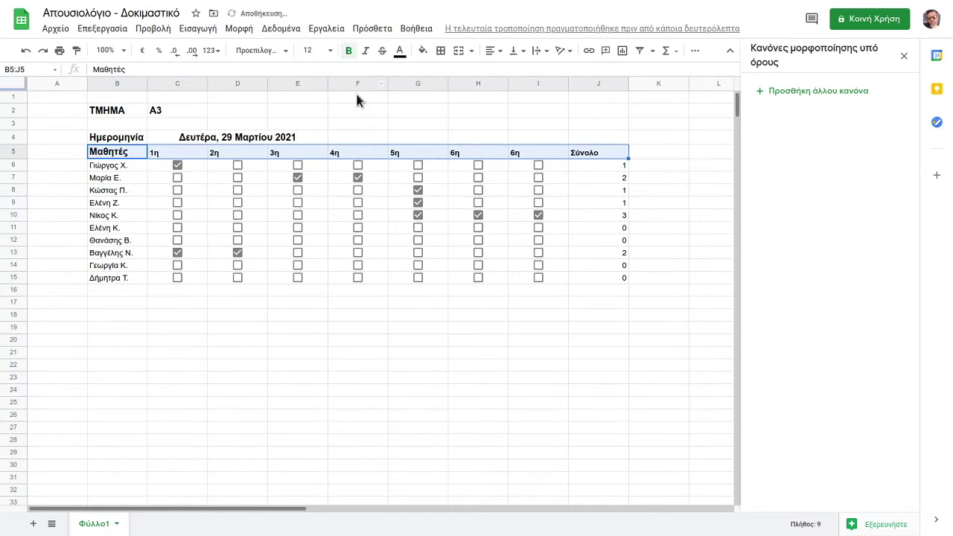
Add a bottom border under header row B5:J5 and a right border along names B5:B15.
click(441, 53)
click(494, 92)
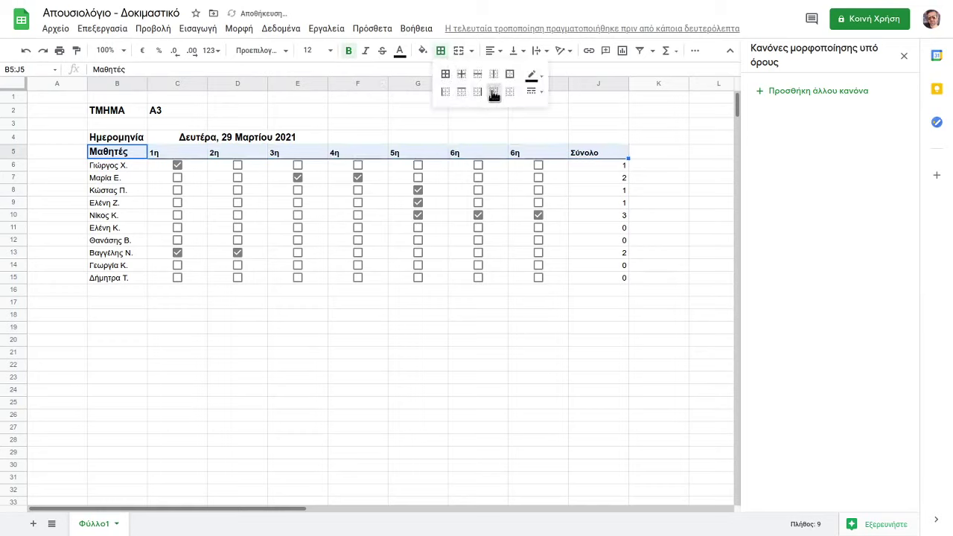
click(198, 303)
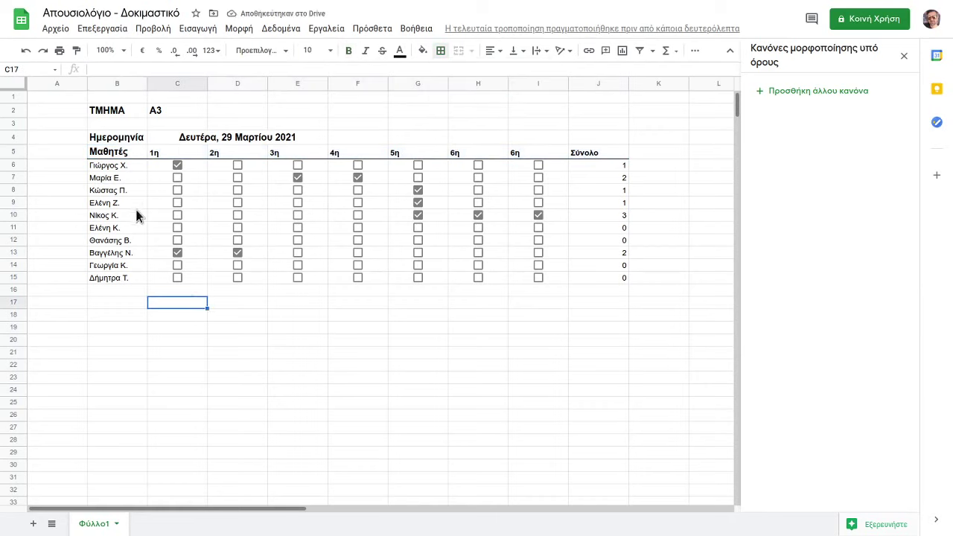
drag(130, 153, 143, 282)
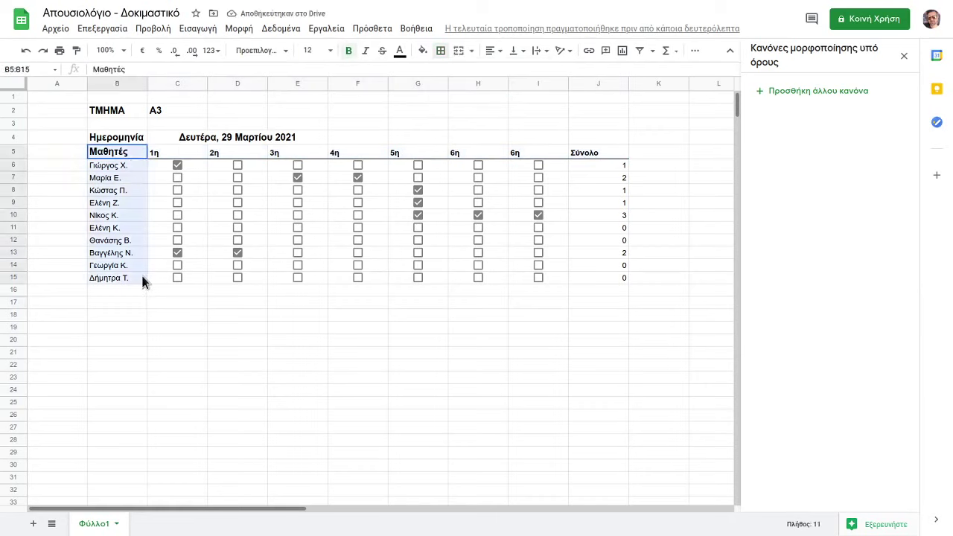
click(441, 51)
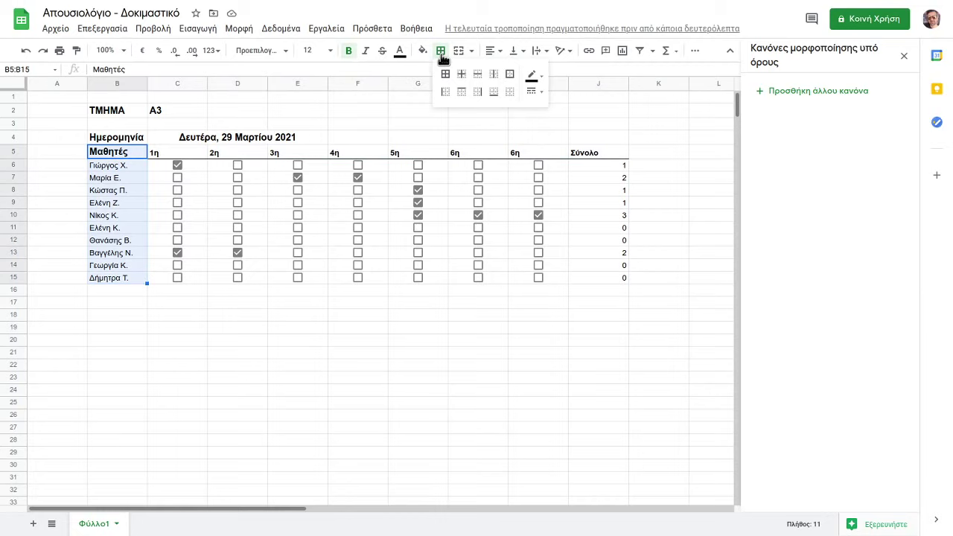
click(477, 91)
Add a left border along the Σύνολο column J5:J15, cancelling the accidental merge.
click(590, 167)
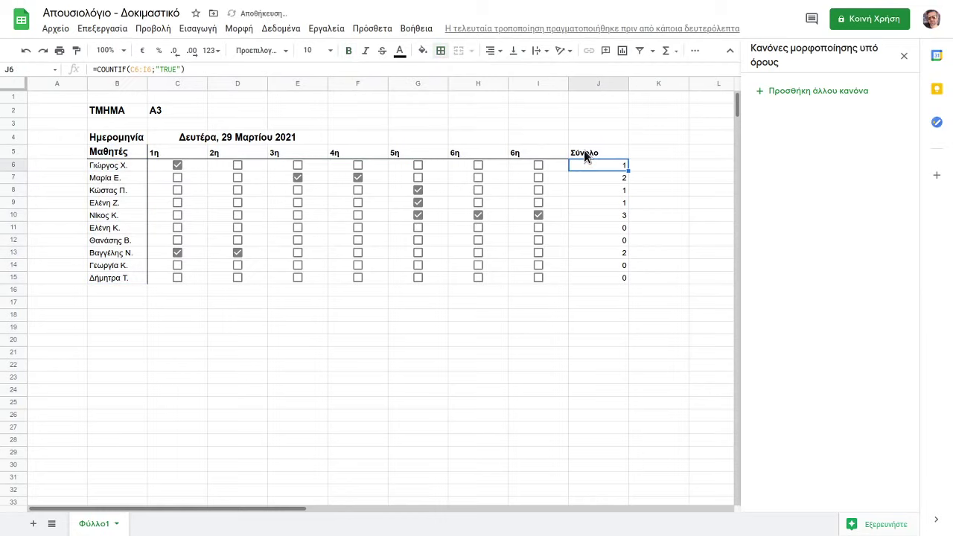
drag(585, 153, 593, 283)
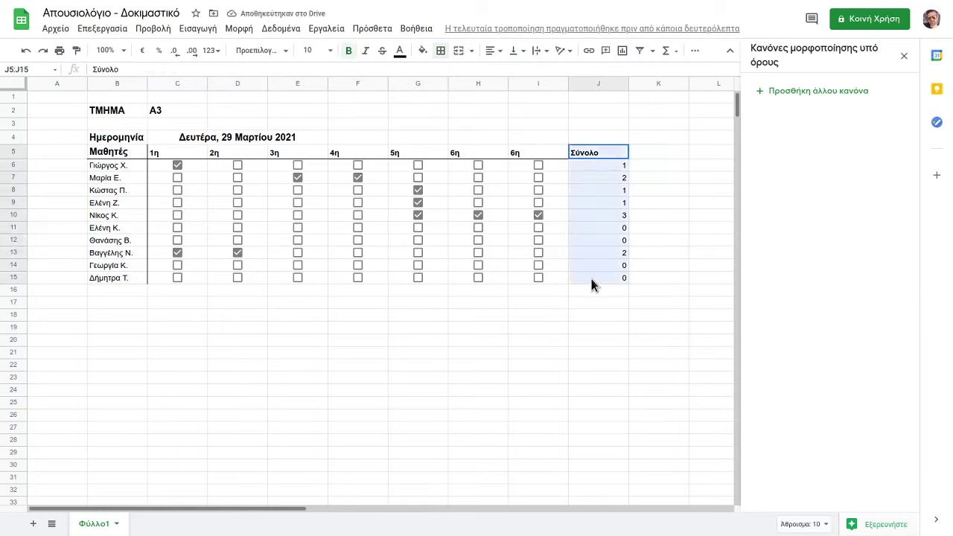
click(459, 50)
click(556, 304)
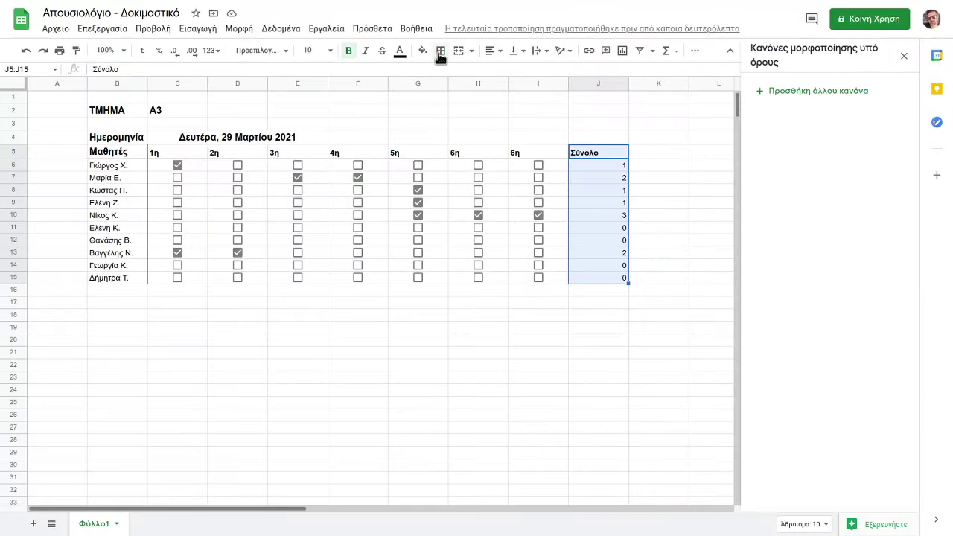
click(441, 50)
click(449, 93)
click(350, 344)
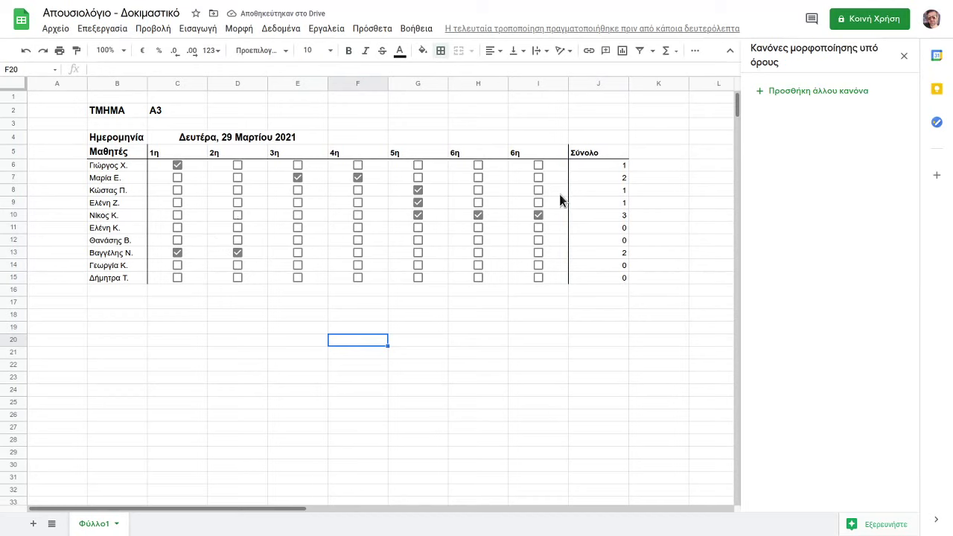
click(237, 364)
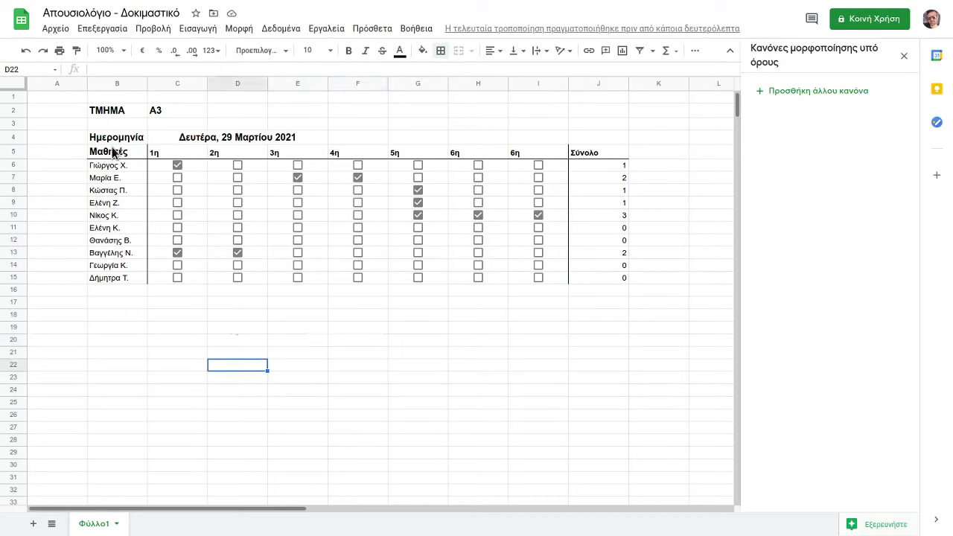
Share the sheet as Viewer with anyone who has the link and copy that link.
click(904, 56)
click(356, 327)
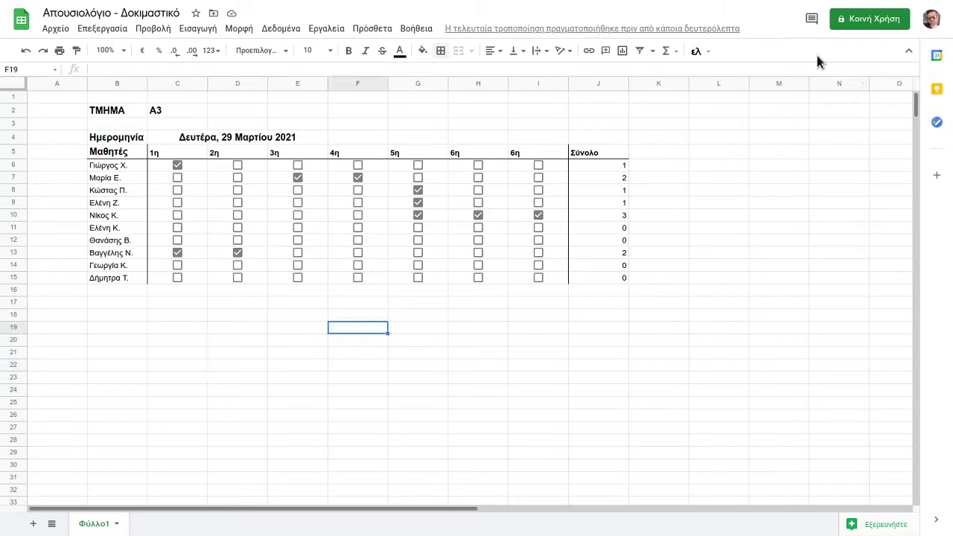
click(862, 21)
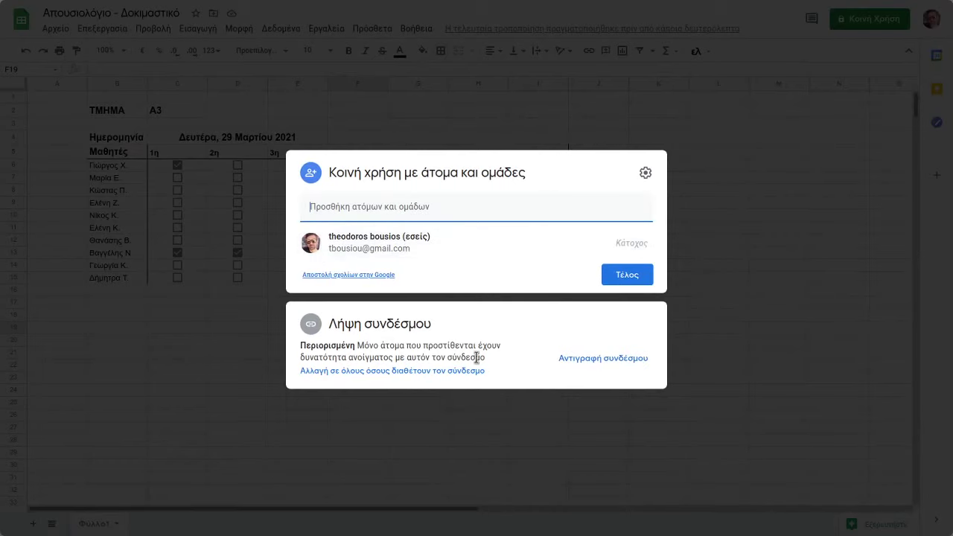
click(581, 363)
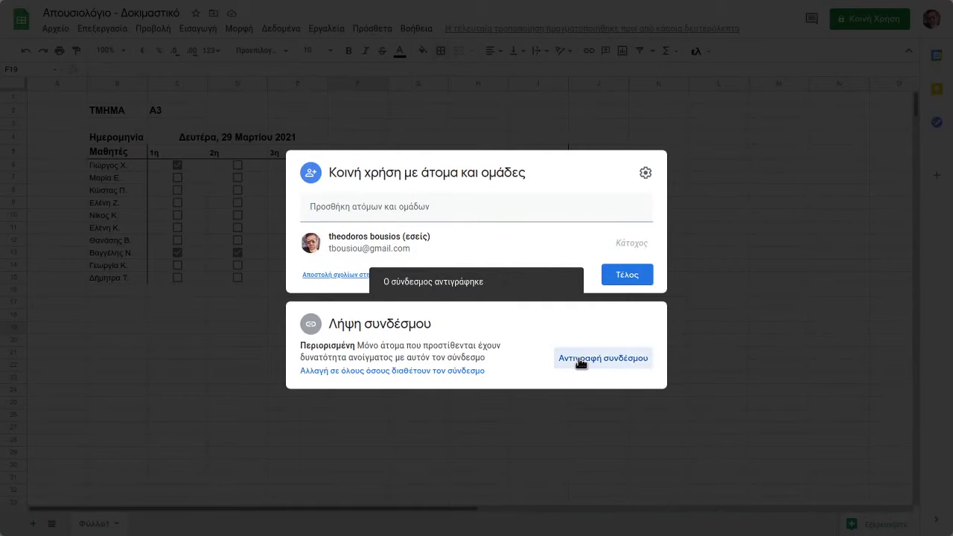
click(392, 371)
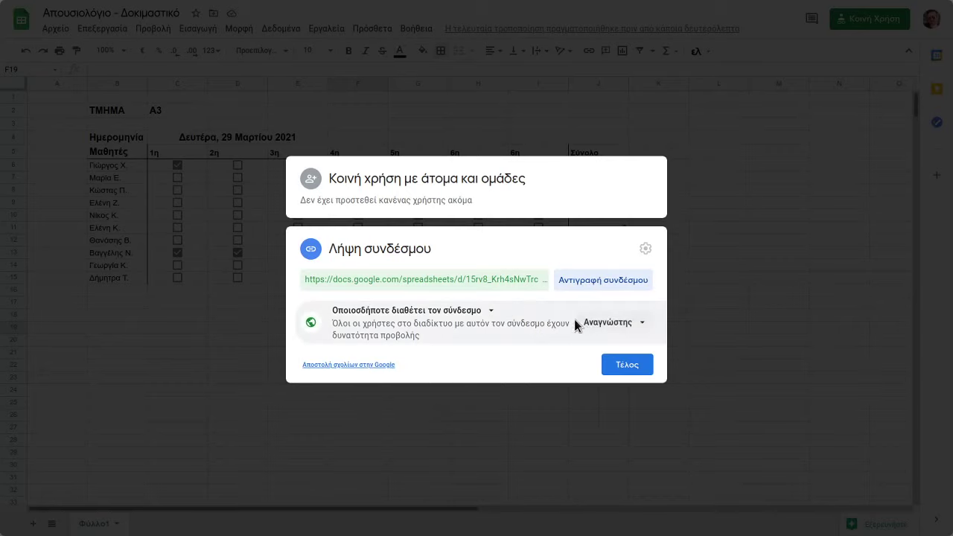
click(592, 283)
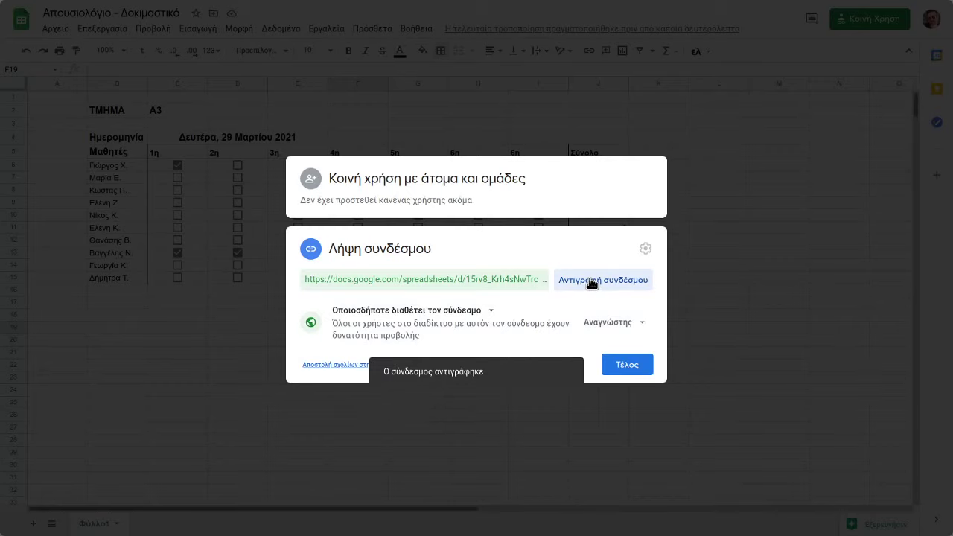
click(624, 365)
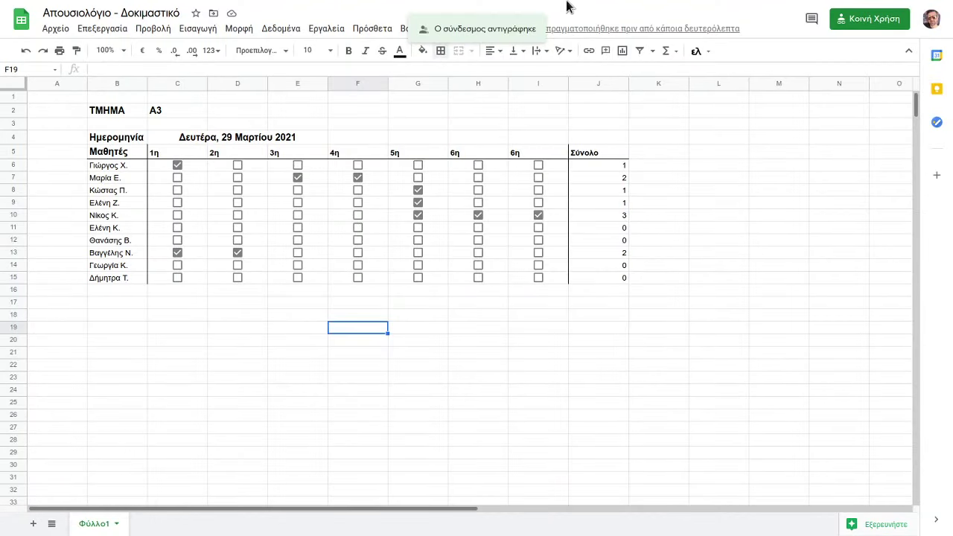
Paste and load the copied sheet link in a new Firefox private window.
click(942, 31)
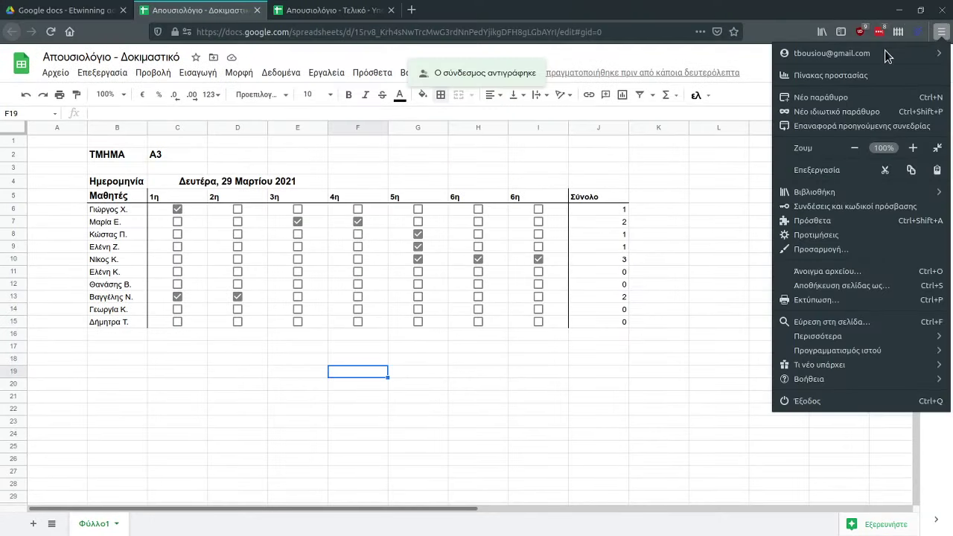
click(848, 111)
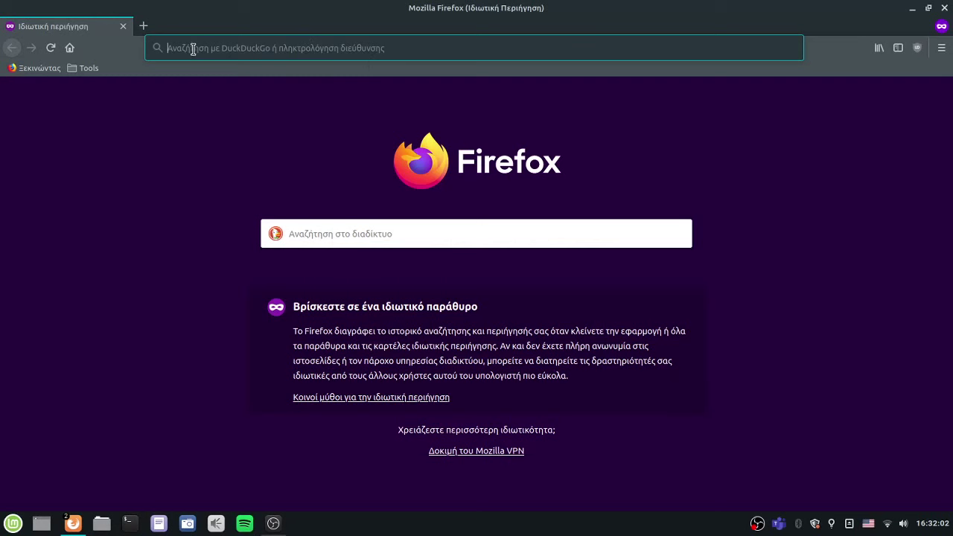
right_click(193, 50)
click(248, 132)
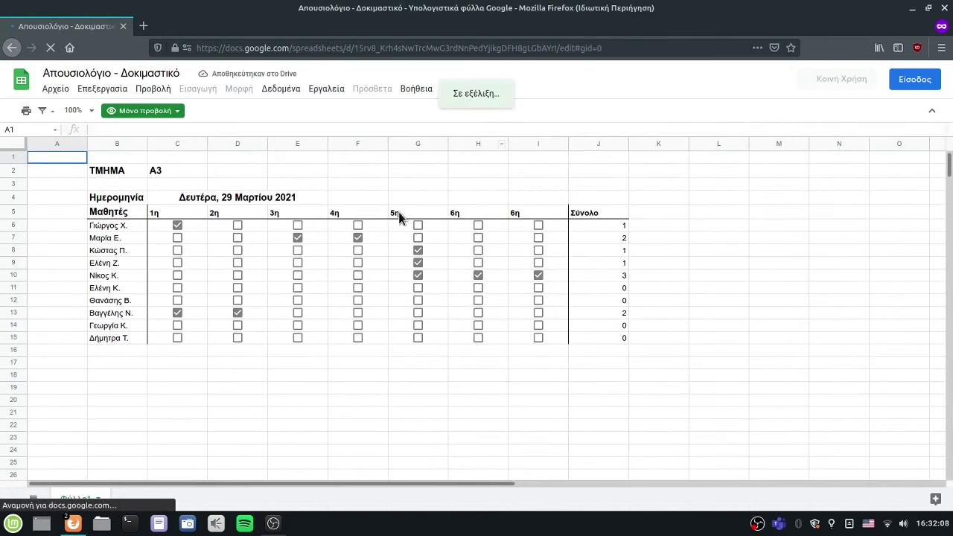
Try ticking two attendance checkboxes in the view-only copy, then return to the owner's window.
click(237, 263)
click(300, 275)
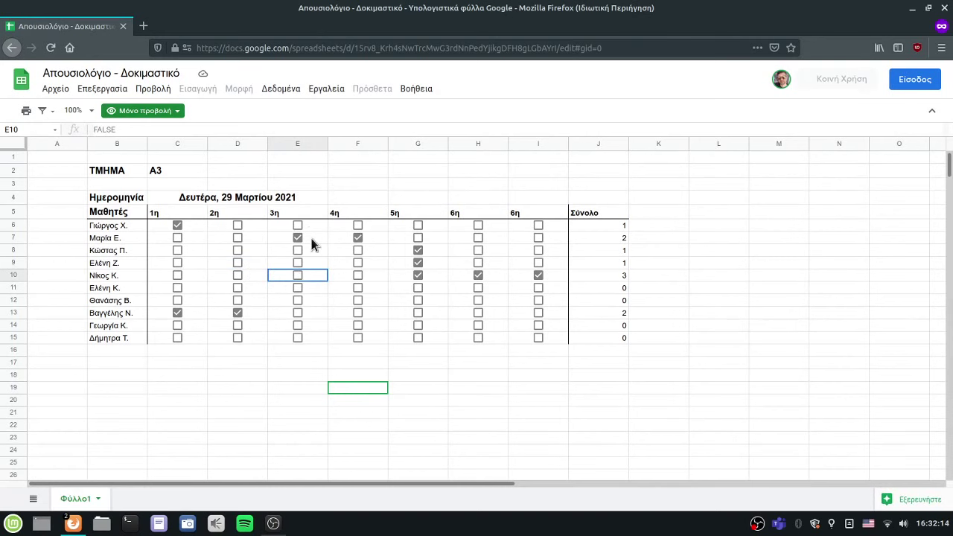
mouse_move(72, 524)
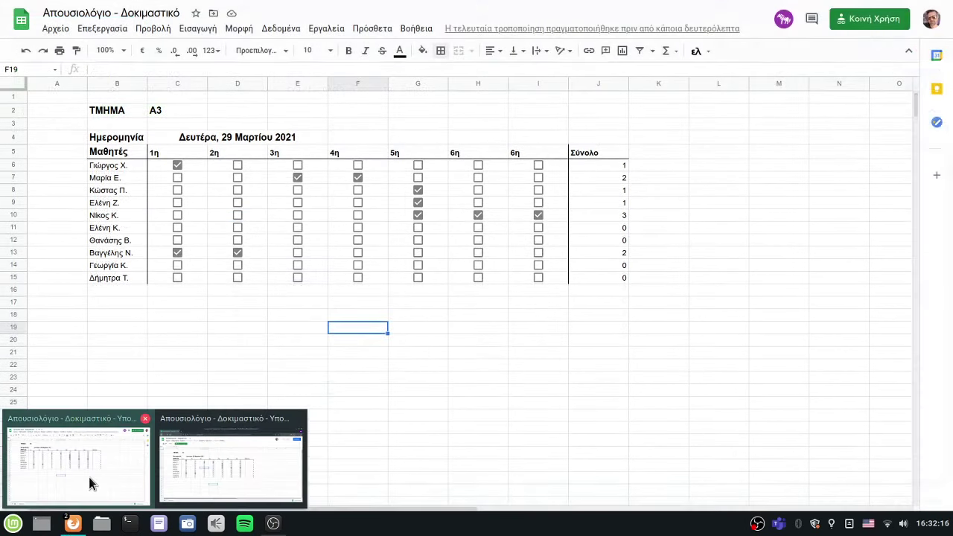
click(88, 477)
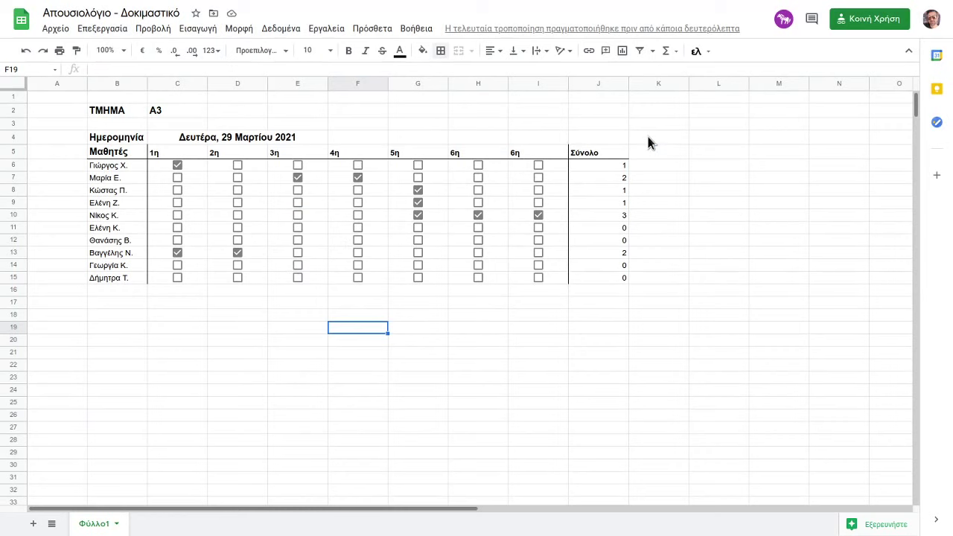
Change link sharing to Editor for anyone with the link, then go back to the private window.
click(866, 23)
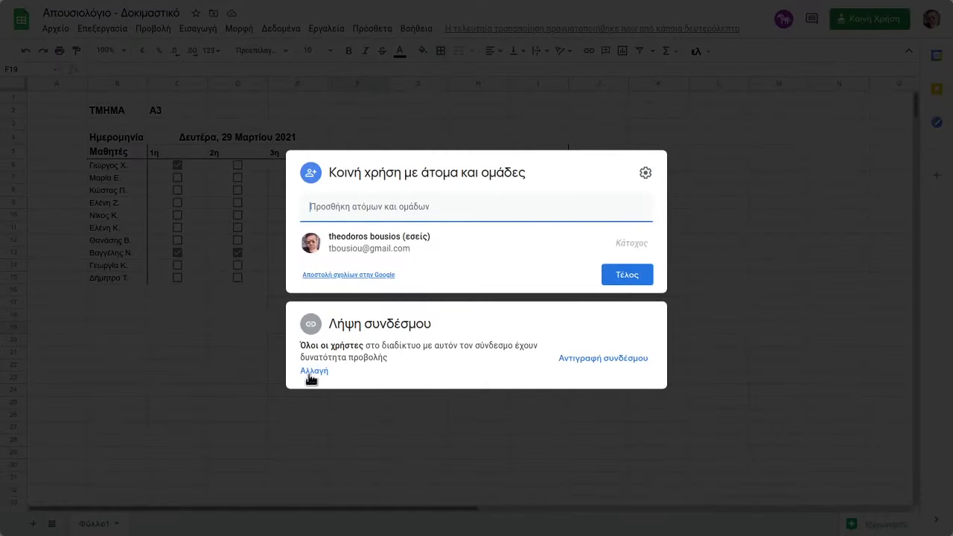
click(311, 374)
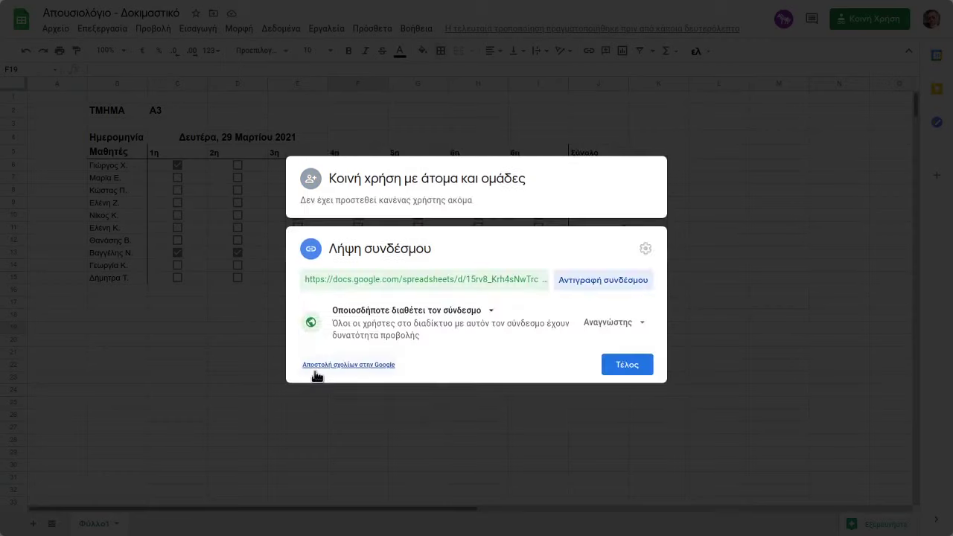
click(634, 327)
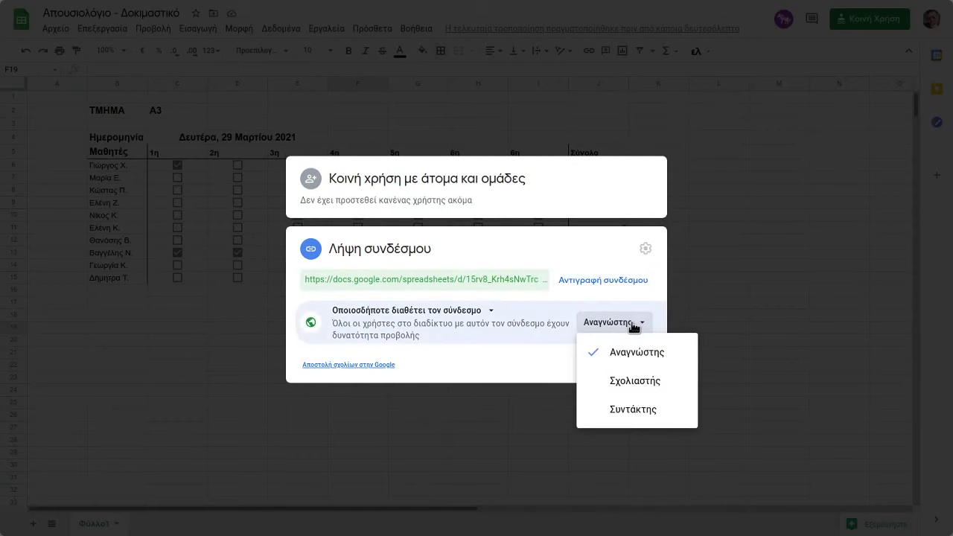
click(622, 410)
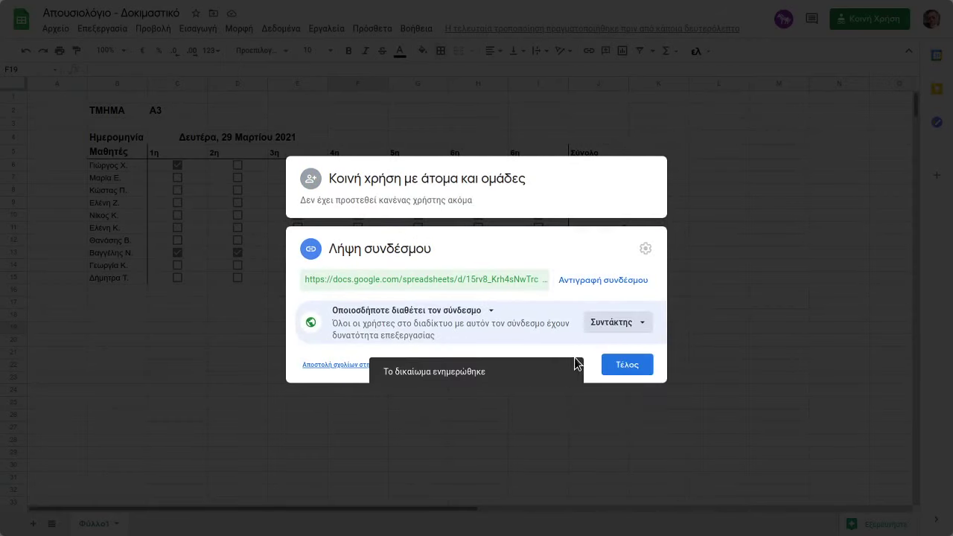
click(625, 367)
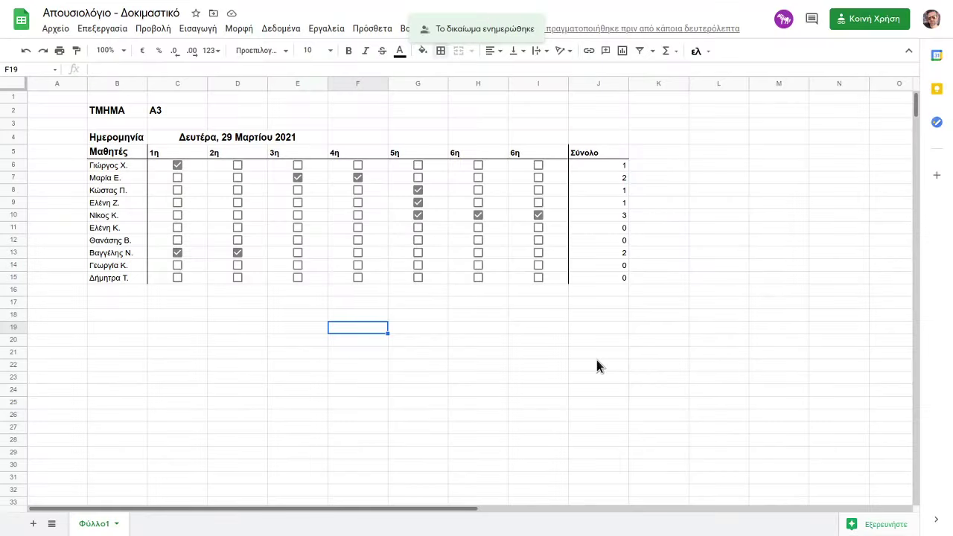
key(alt+Tab)
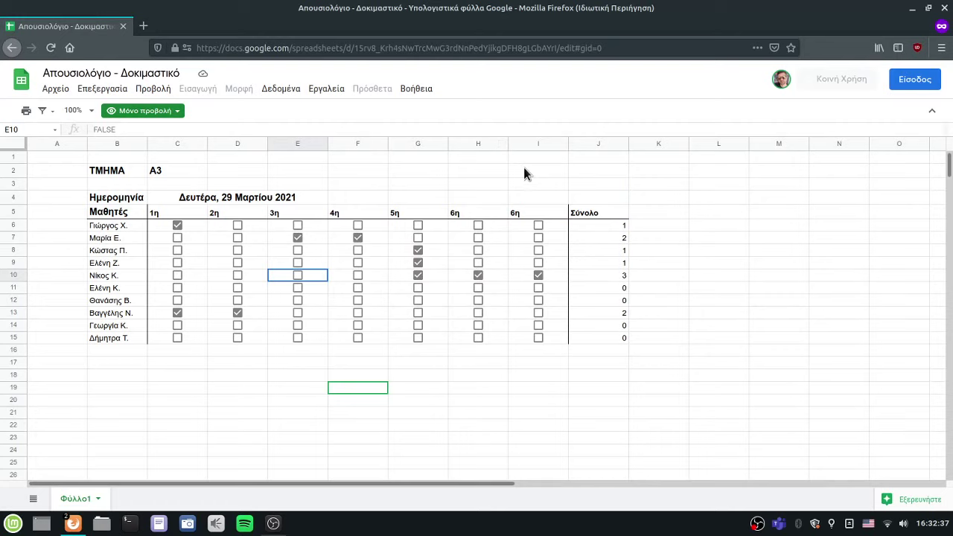
Reload the shared sheet full-screen, tick E9, E10 and F9, and check the J7 total formula.
key(F11)
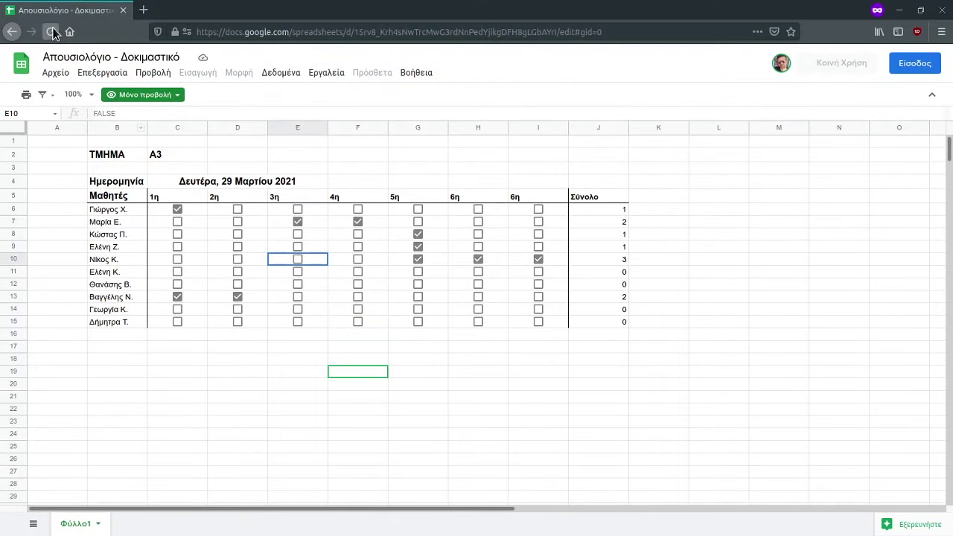
click(49, 31)
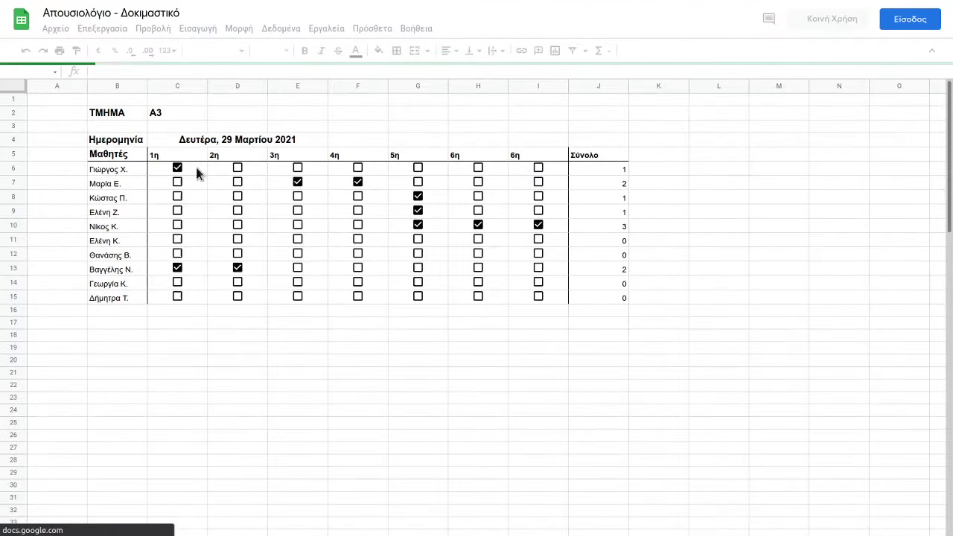
click(298, 202)
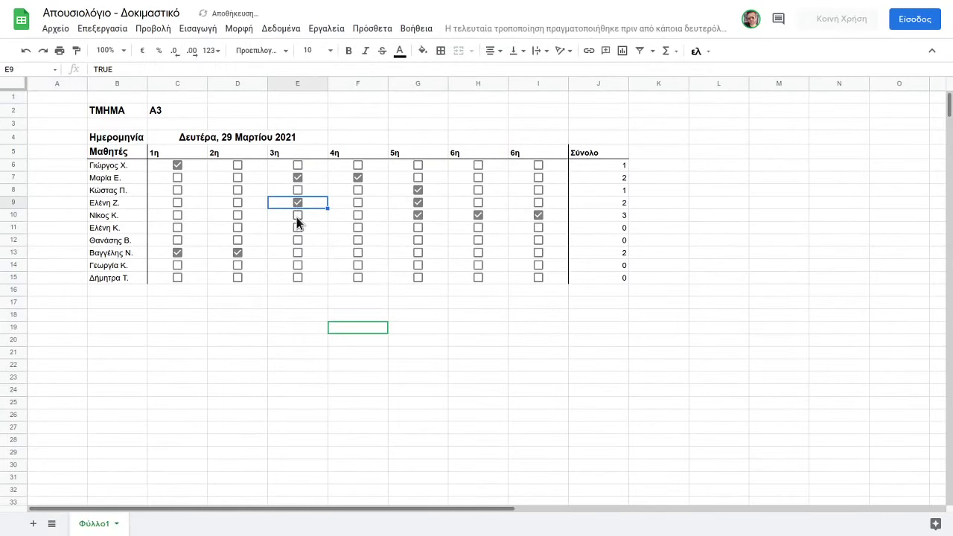
click(298, 215)
click(357, 202)
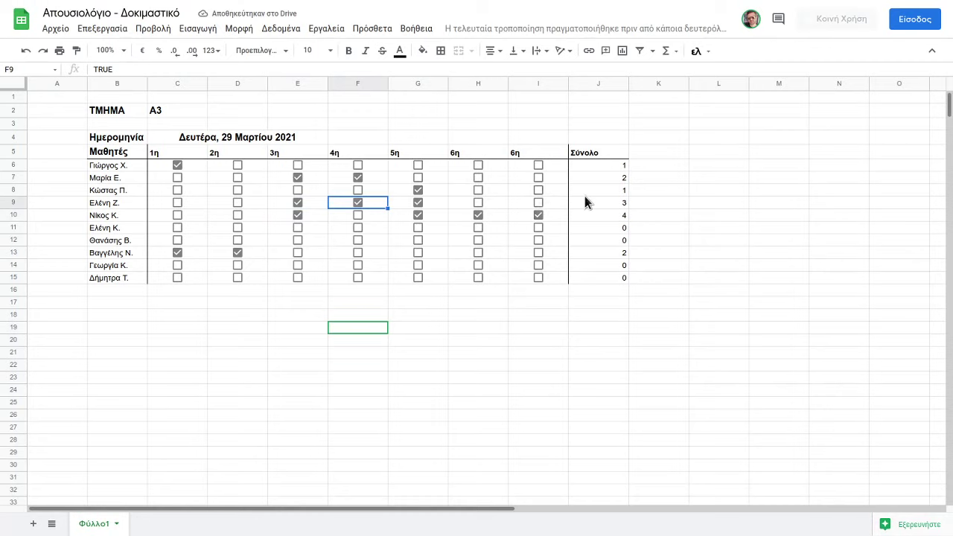
click(602, 178)
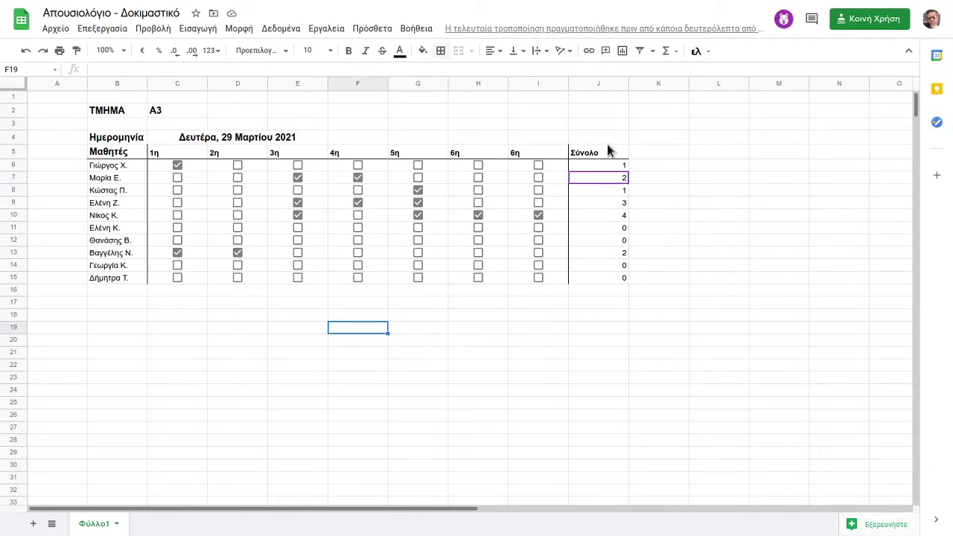
Check the synced totals in the owner's copy and open the Data menu.
click(468, 189)
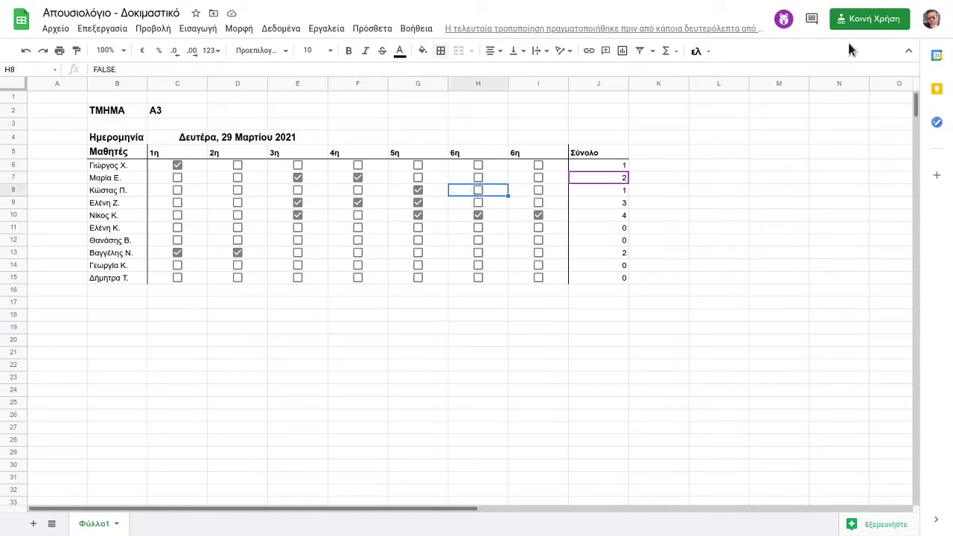
click(520, 353)
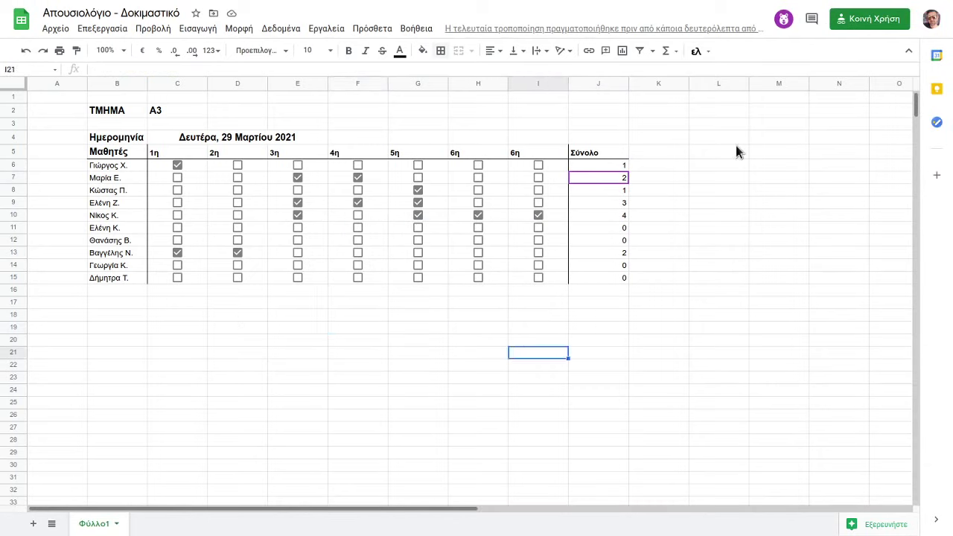
click(401, 343)
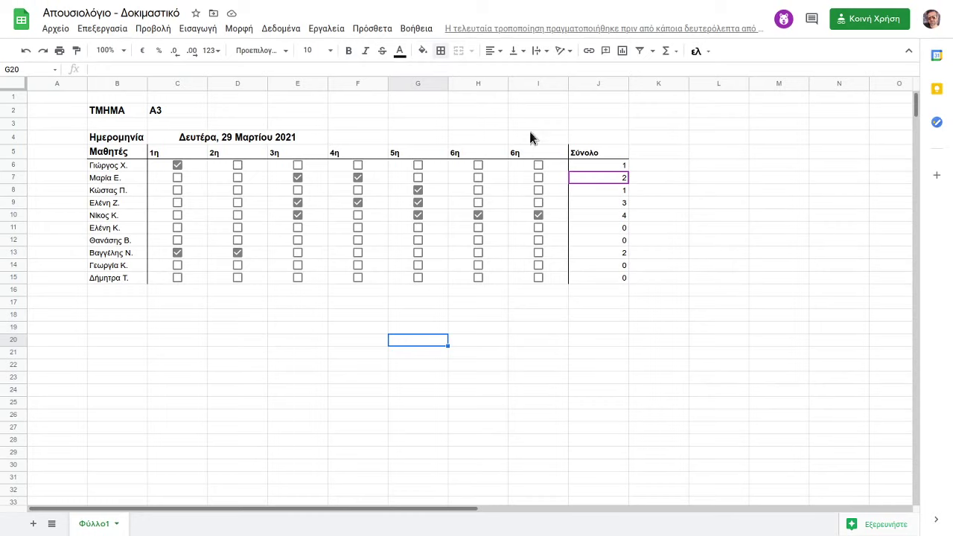
click(239, 30)
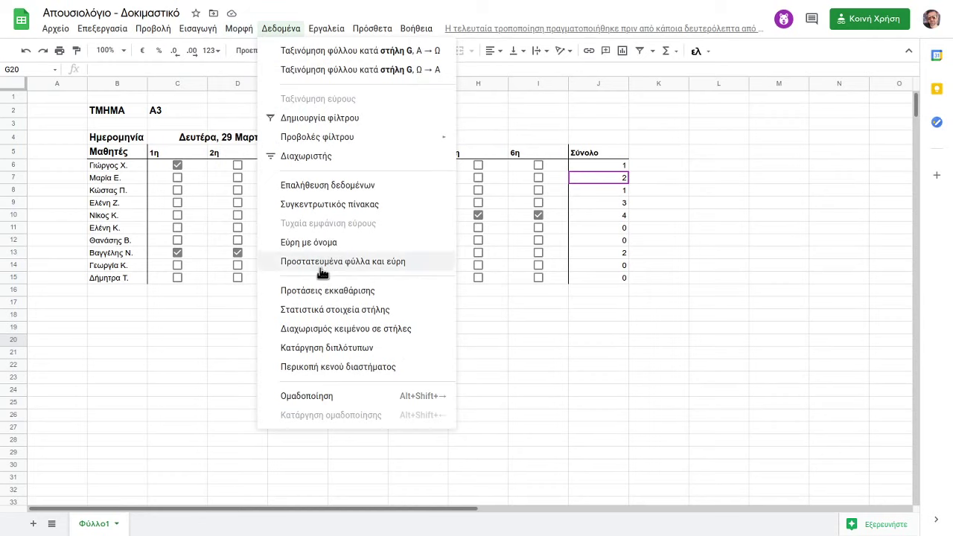
Add a whole-sheet protection rule for Φύλλο1 that excepts the checkbox cells C6:I15.
click(322, 263)
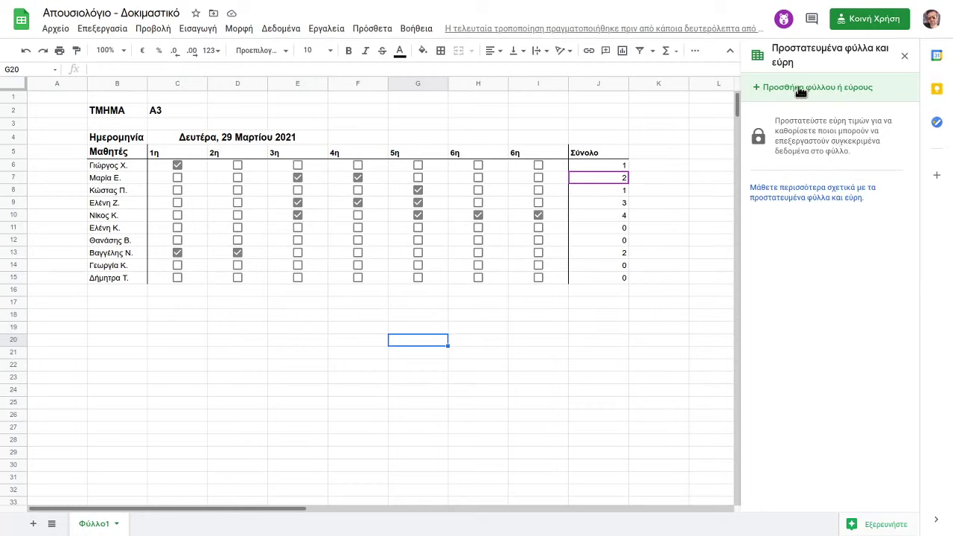
click(800, 90)
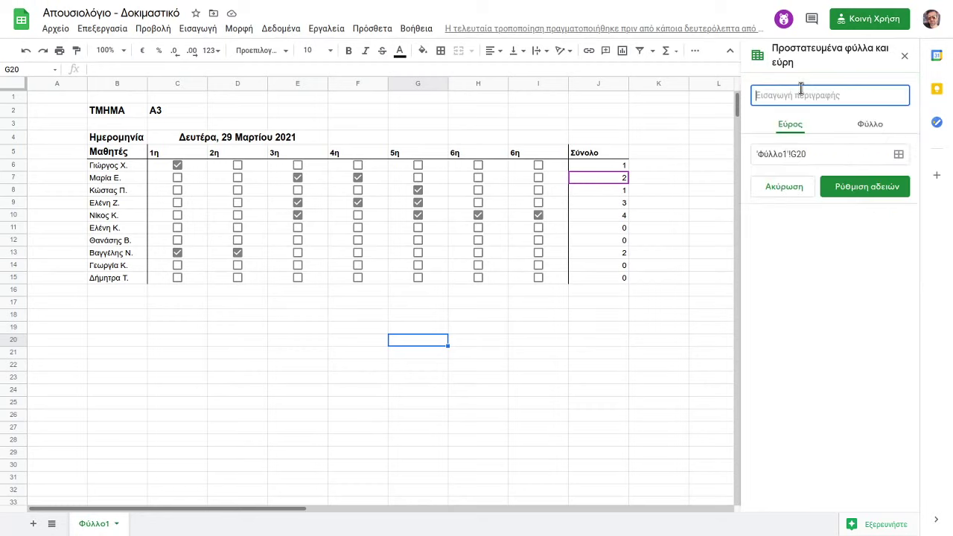
click(866, 128)
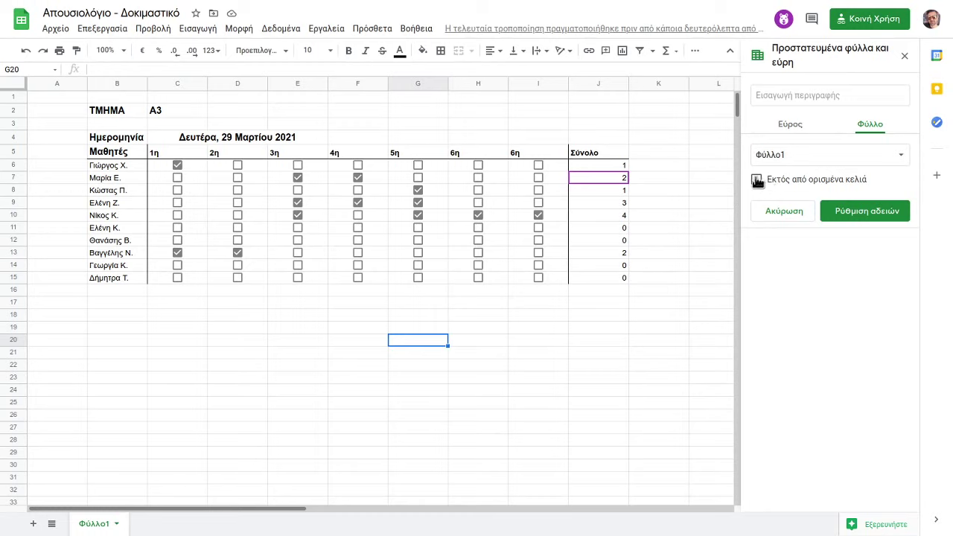
click(794, 128)
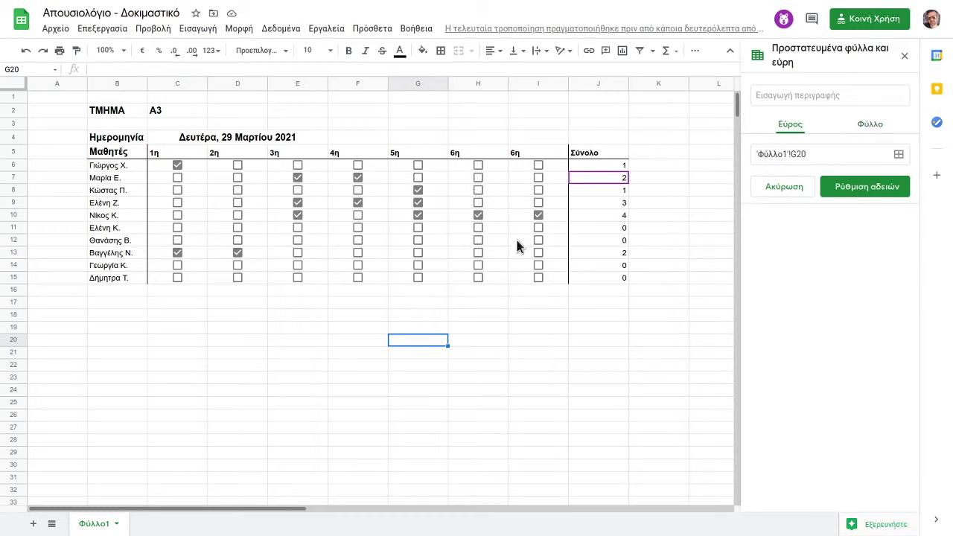
click(880, 128)
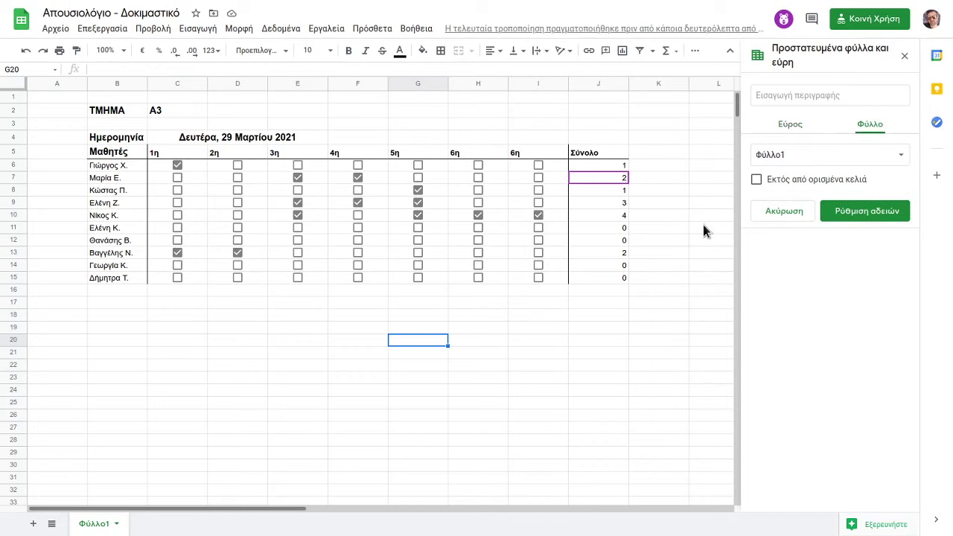
click(758, 181)
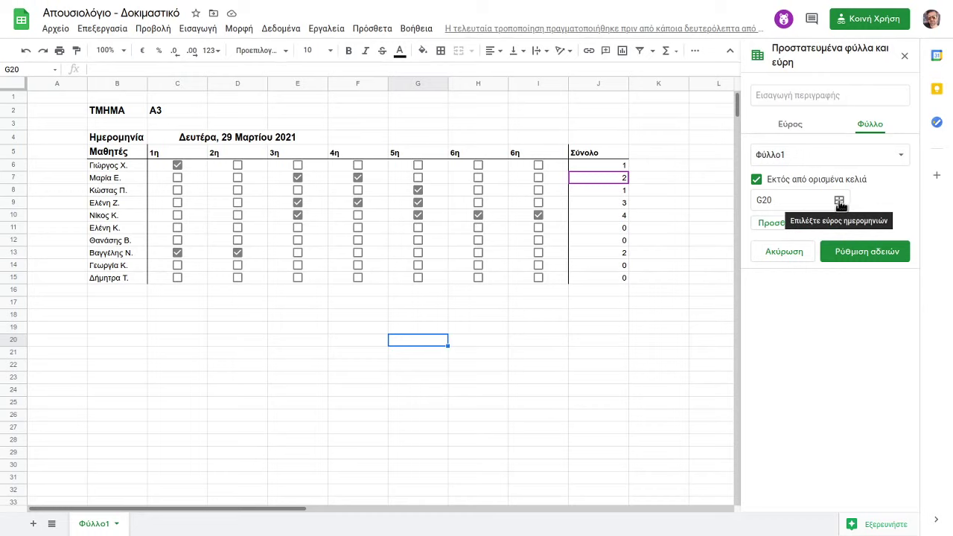
click(840, 203)
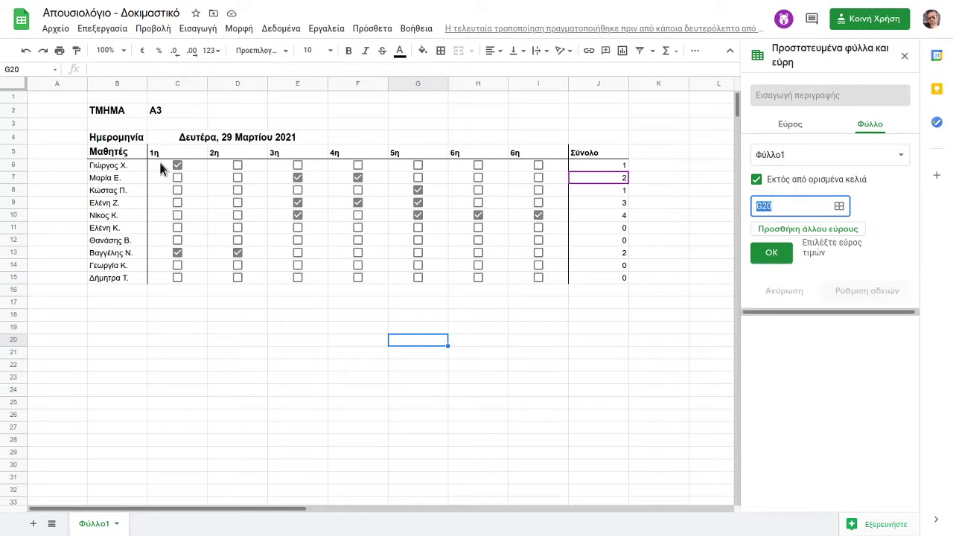
mouse_move(160, 163)
mouse_down()
mouse_move(551, 283)
mouse_move(543, 280)
mouse_up()
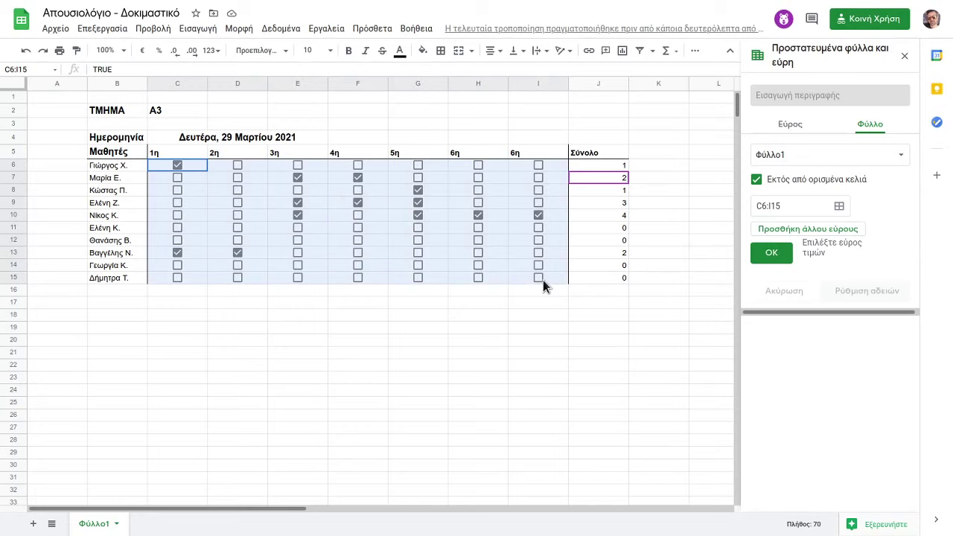
drag(543, 280, 543, 280)
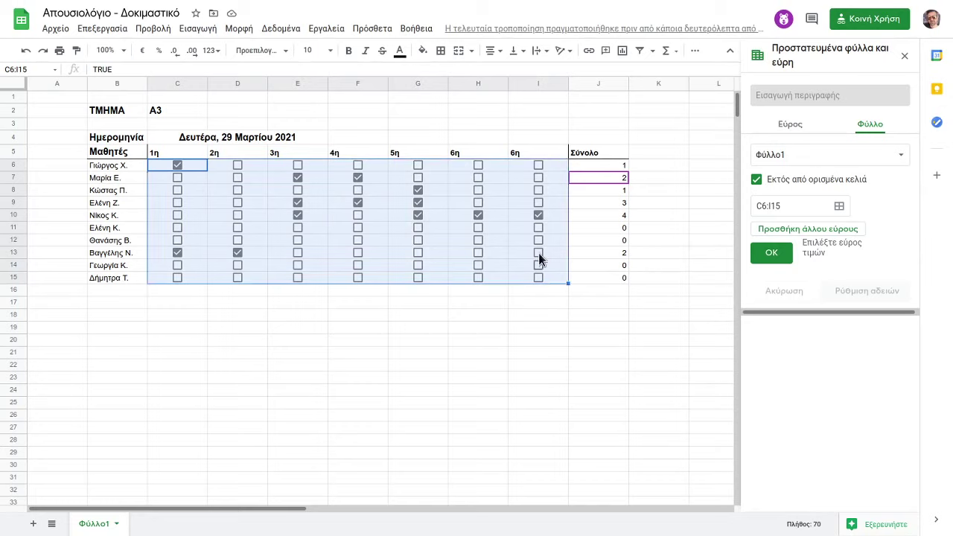
click(775, 254)
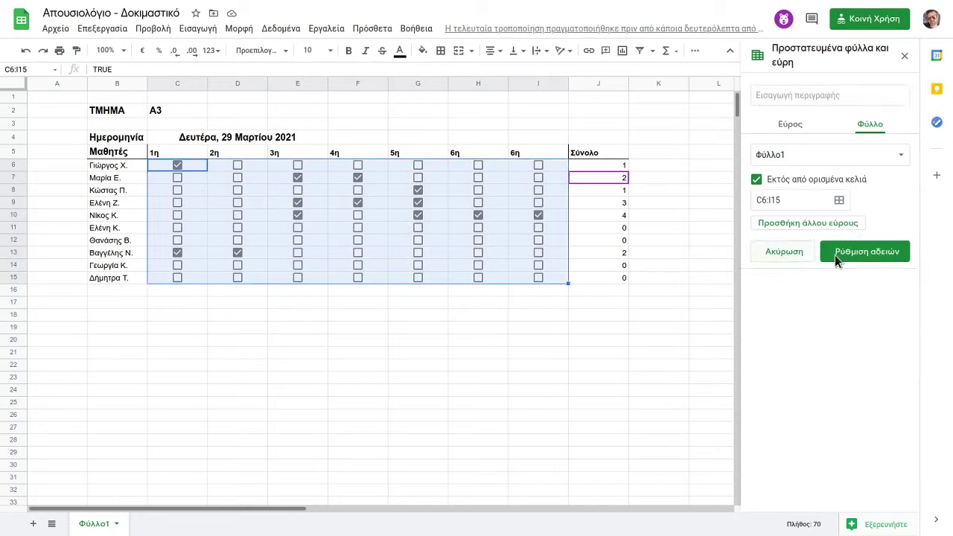
Restrict editing of protected Φύλλο1 to only you and clear the selection.
click(864, 253)
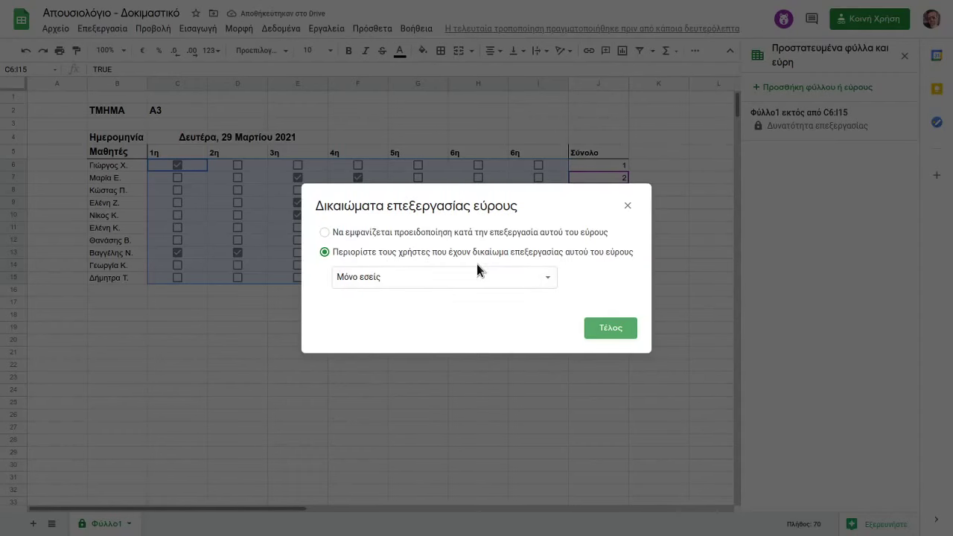
click(610, 330)
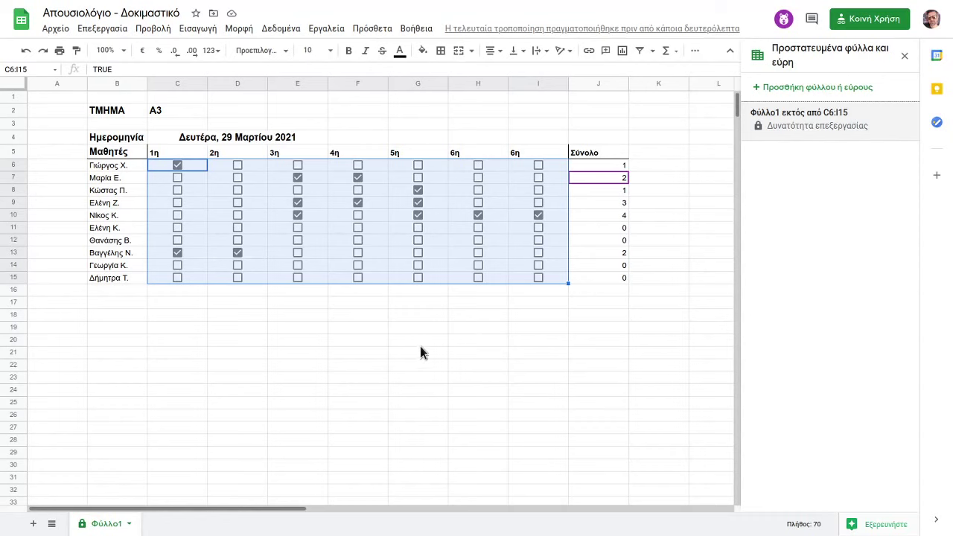
click(390, 324)
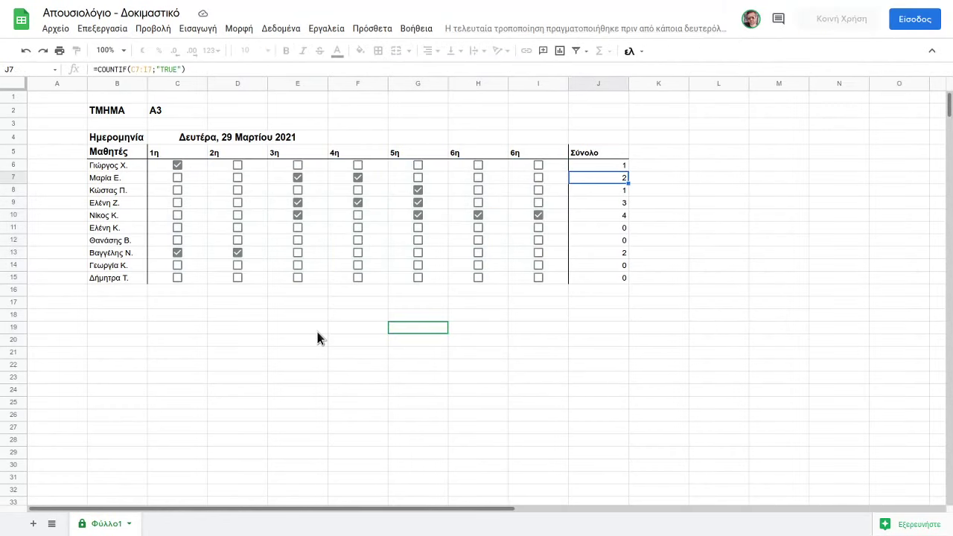
Try editing the protected date, ΤΜΗΜΑ, student name and J10 cells, dismissing each warning.
click(195, 143)
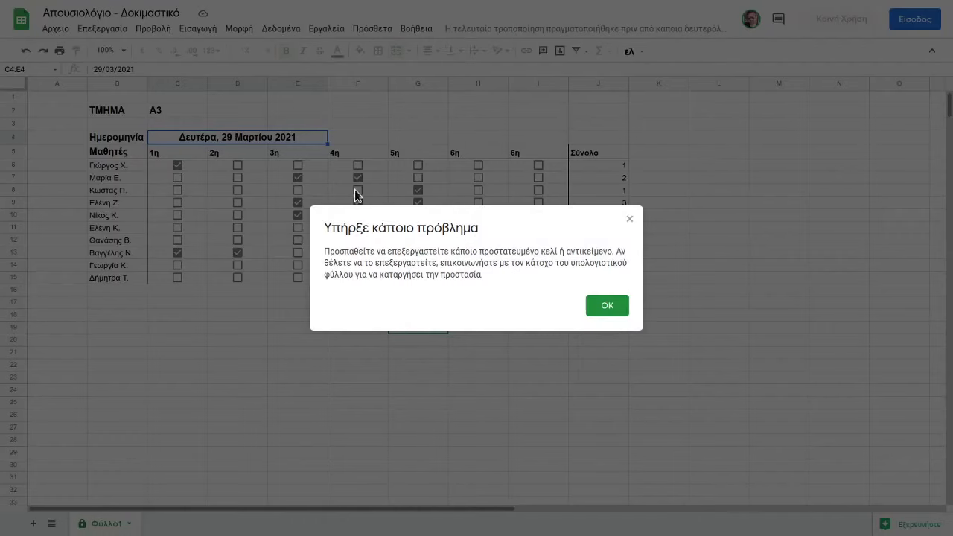
click(604, 305)
click(131, 114)
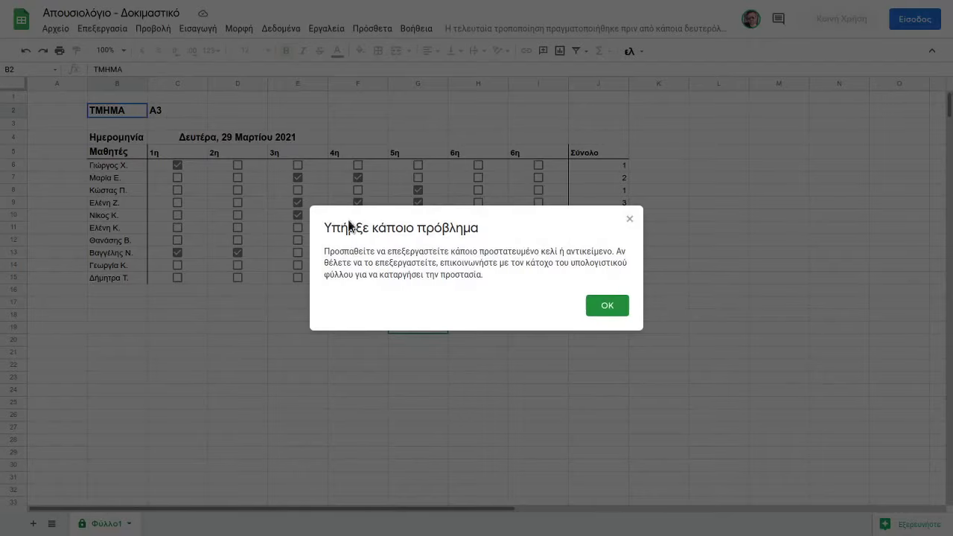
click(607, 305)
click(100, 180)
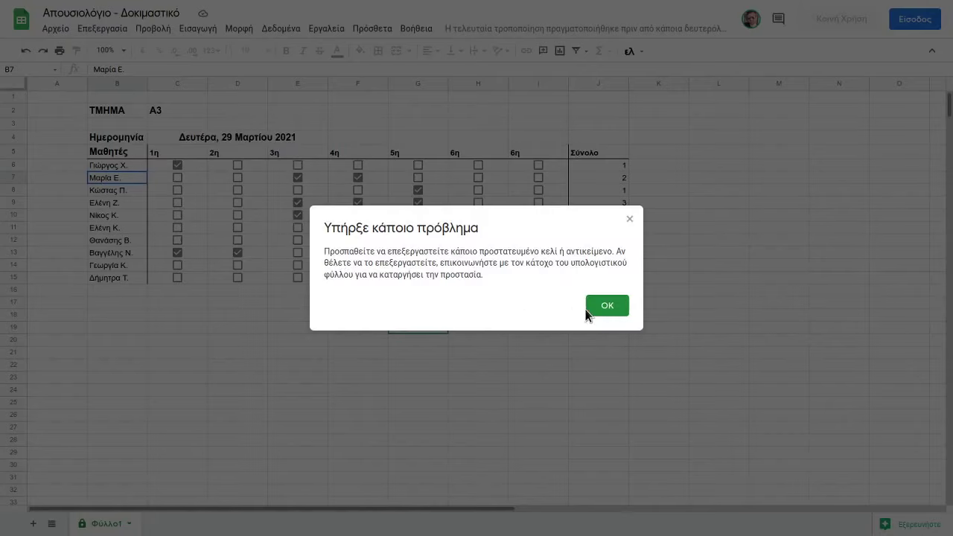
click(605, 305)
click(607, 217)
click(607, 305)
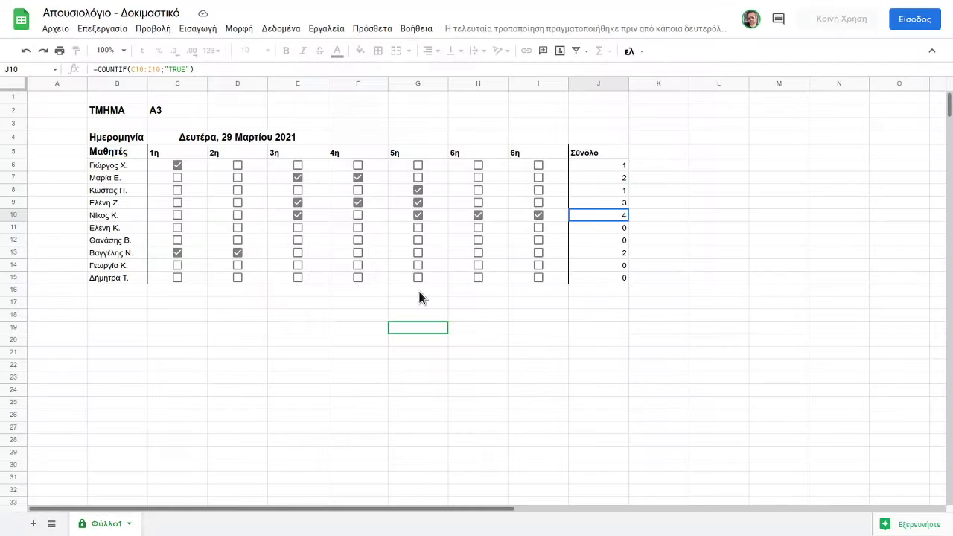
Tick the 2η boxes in rows 9–10, the 1η box in row 9, and H8 and I8.
click(239, 203)
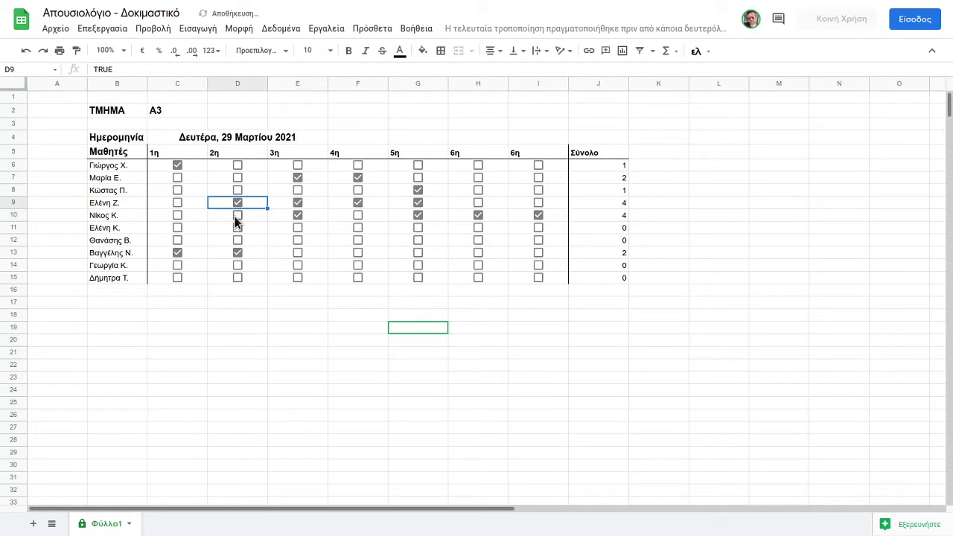
click(235, 216)
click(164, 201)
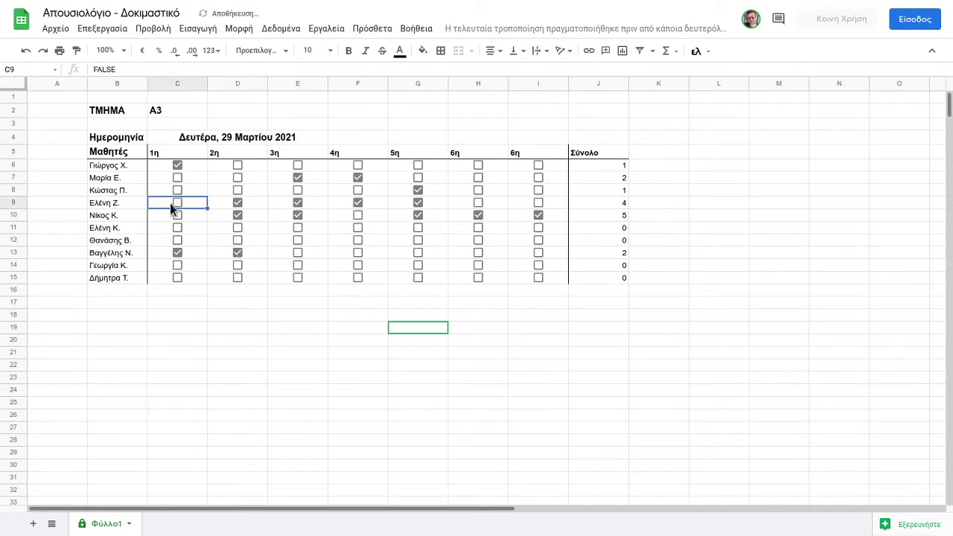
click(178, 203)
click(478, 190)
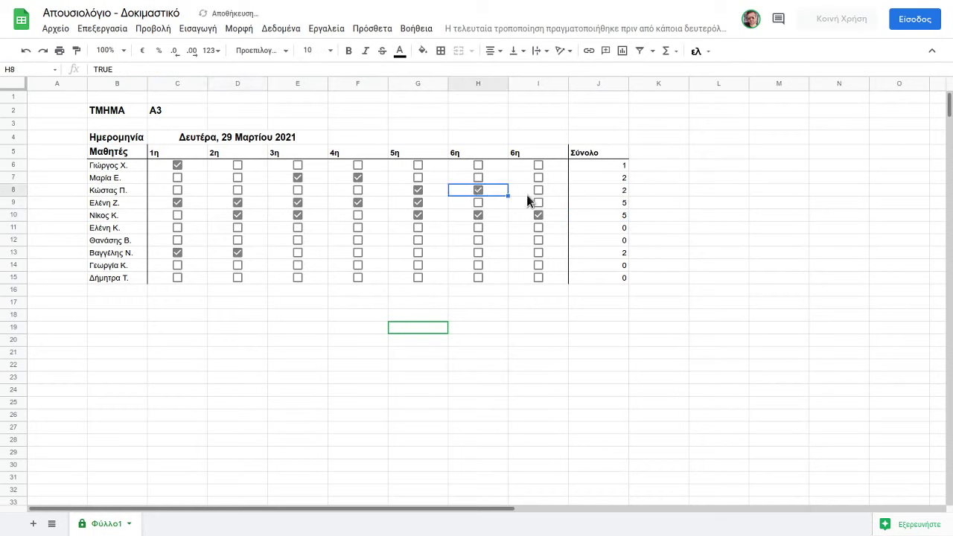
click(538, 191)
click(477, 343)
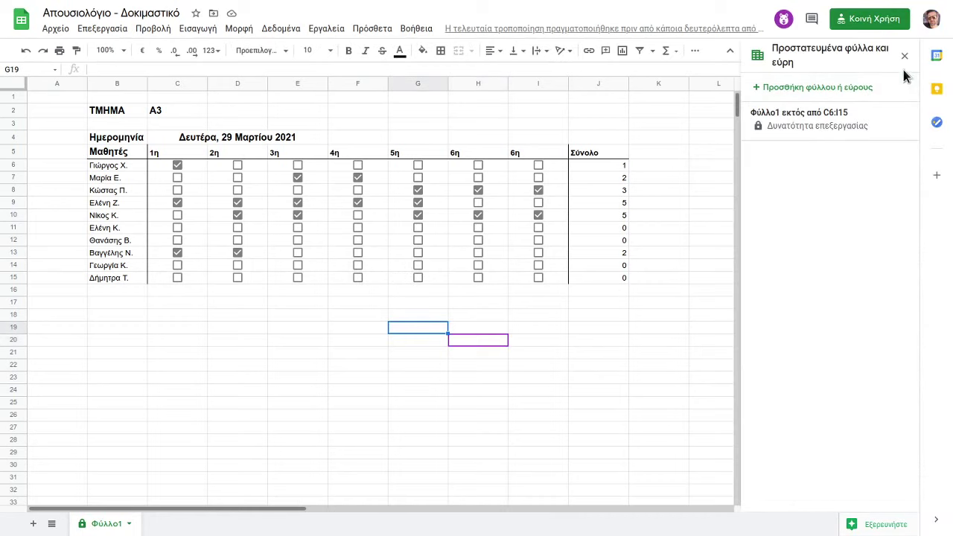
Close the protection panel, copy the full attendance table B4:J15 and pick B17 as the destination.
click(906, 57)
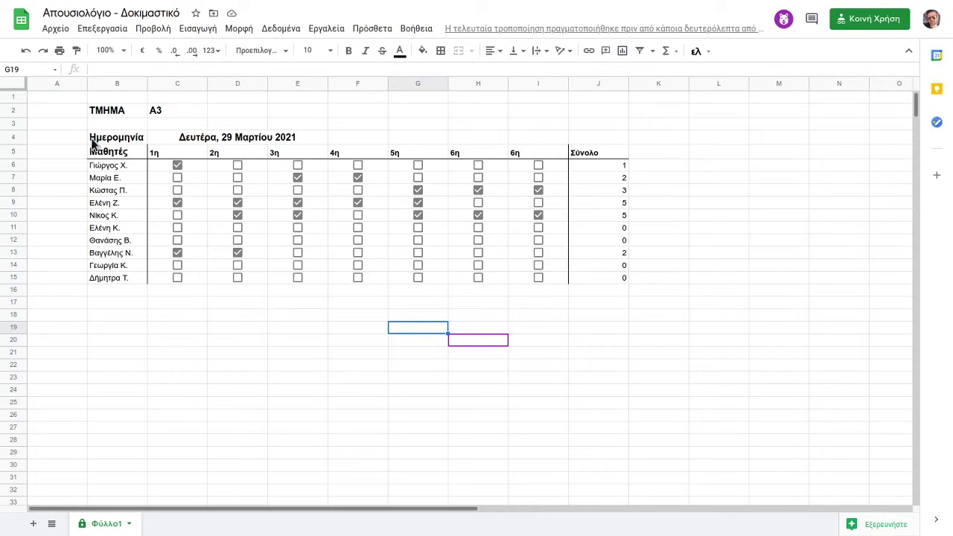
drag(93, 138, 544, 289)
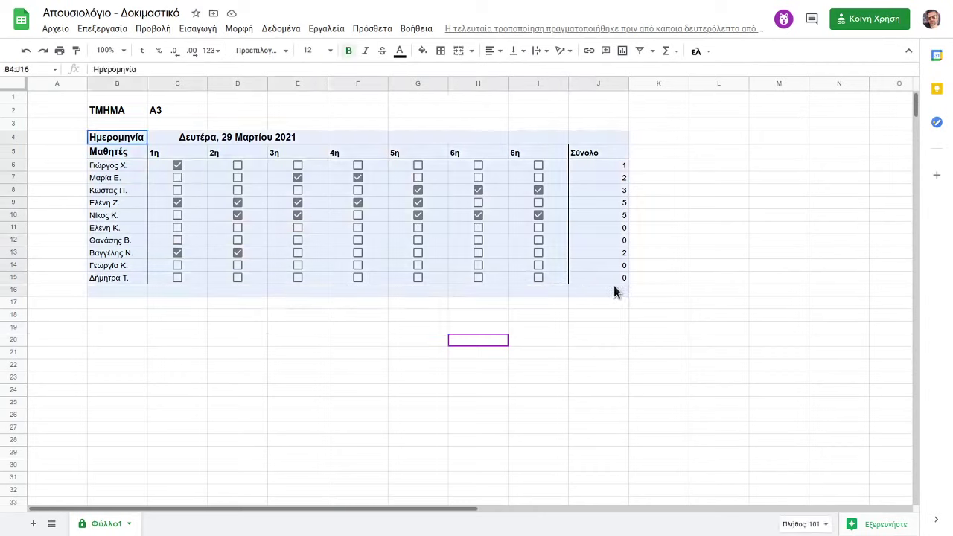
click(272, 329)
mouse_move(94, 137)
mouse_down()
mouse_move(624, 291)
mouse_move(624, 279)
mouse_up()
key(ctrl+c)
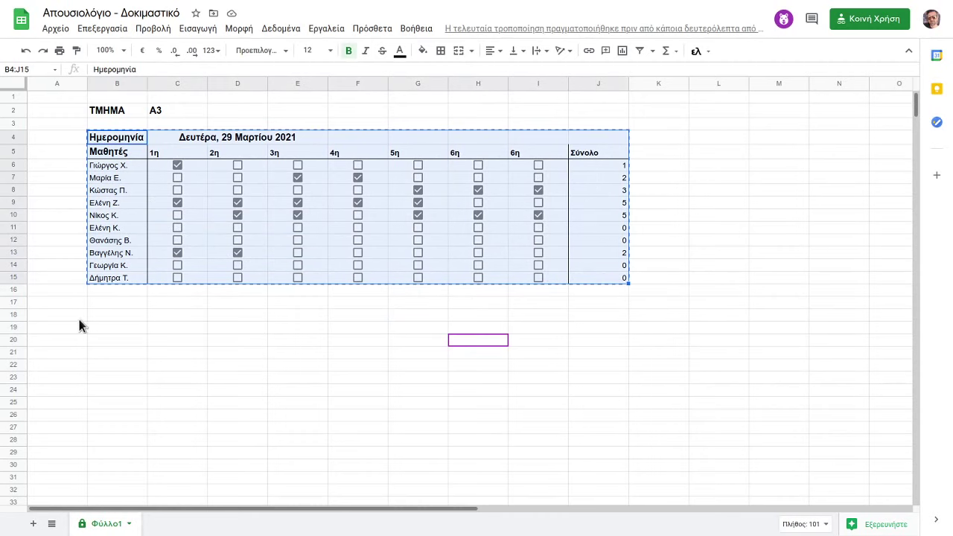
click(97, 305)
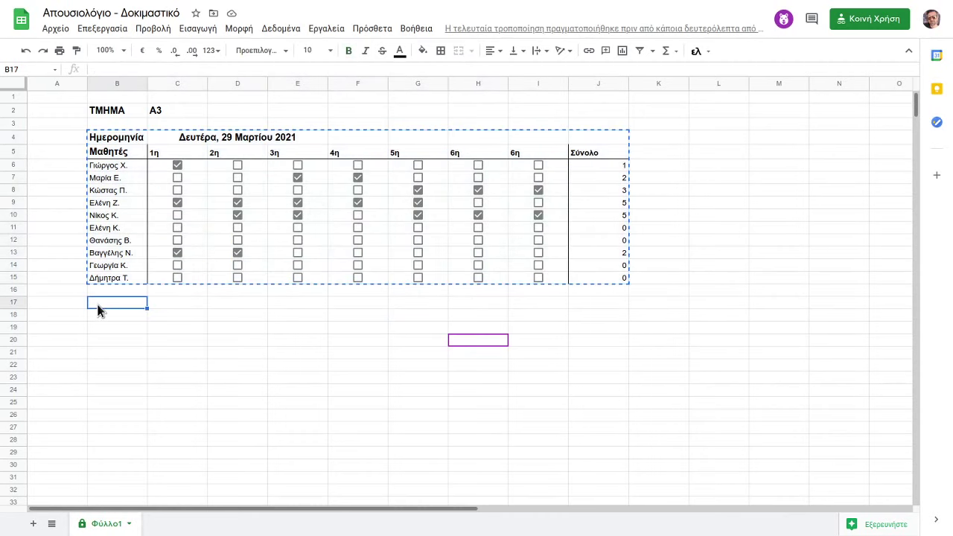
Paste copies of the attendance table at B17 and B30.
key(ctrl+v)
scroll(106, 320, down, 3)
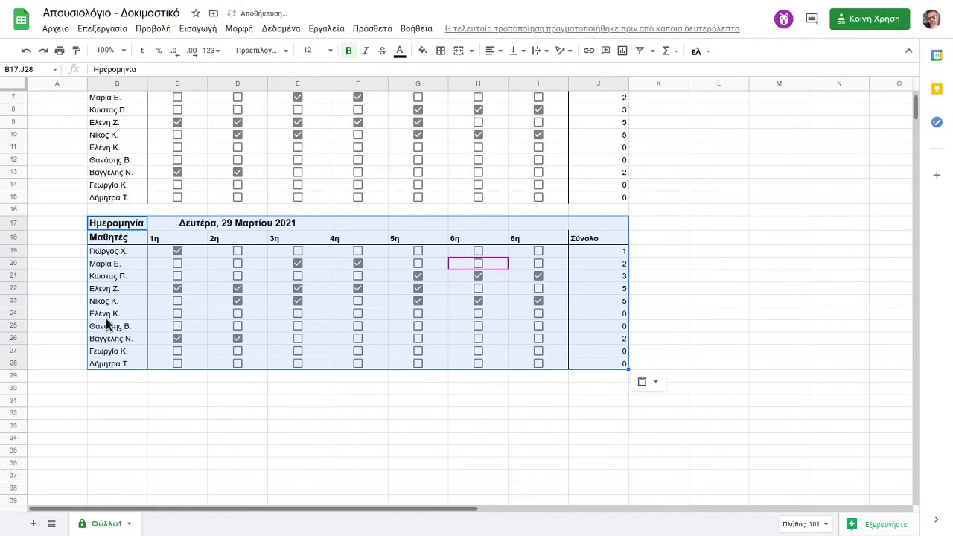
click(94, 352)
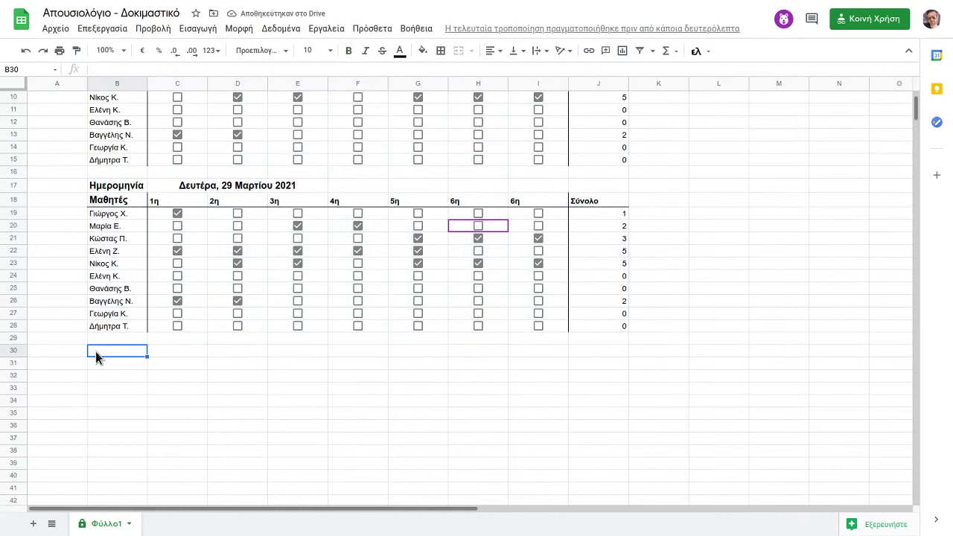
key(ctrl+v)
Open and close the Φύλλο1 sheet options unchanged, then switch to the signed-out window.
scroll(198, 303, down, 1)
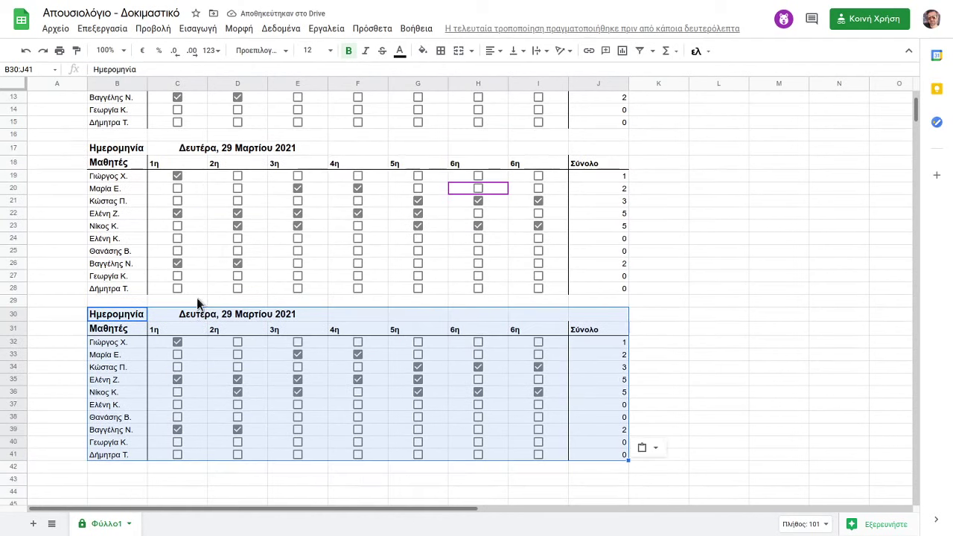
click(128, 524)
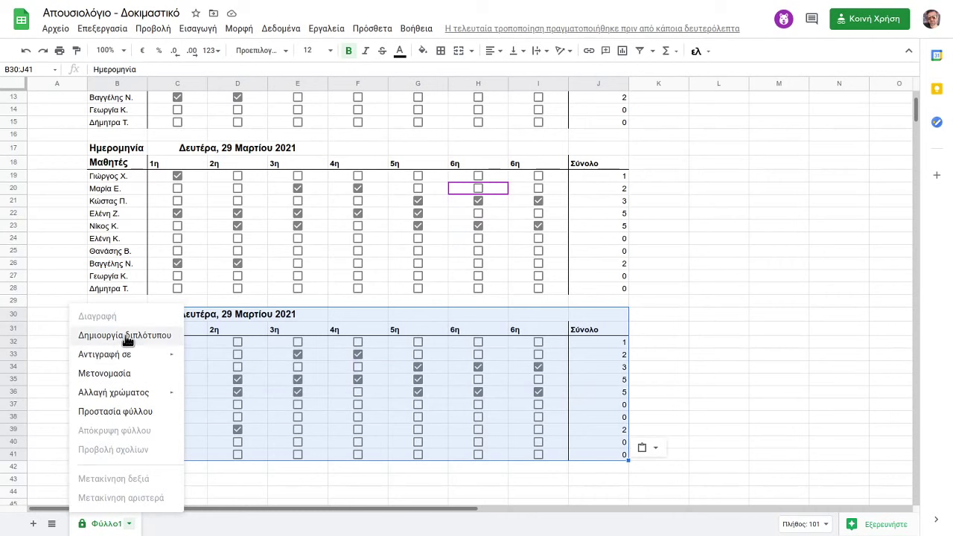
click(211, 483)
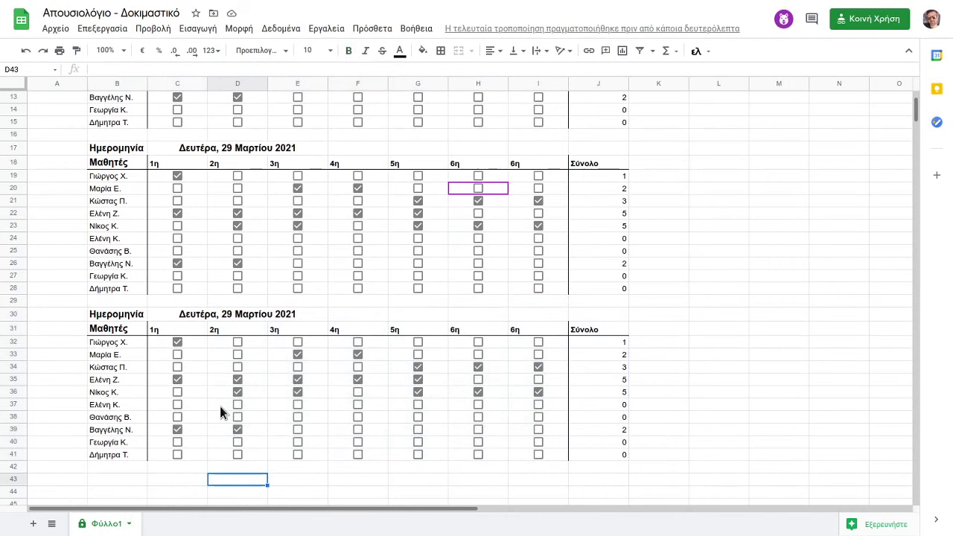
scroll(219, 406, up, 4)
scroll(219, 406, down, 1)
scroll(221, 403, down, 1)
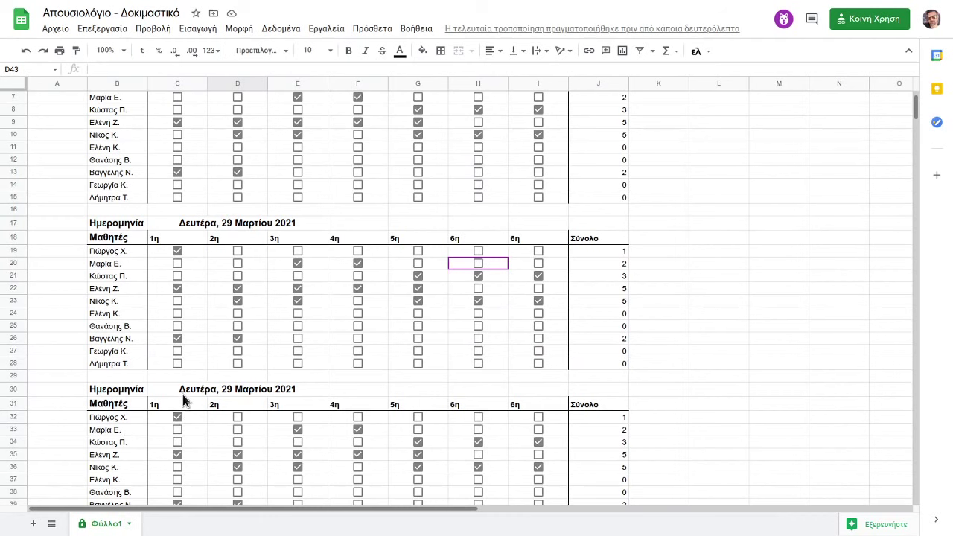
key(alt+Tab)
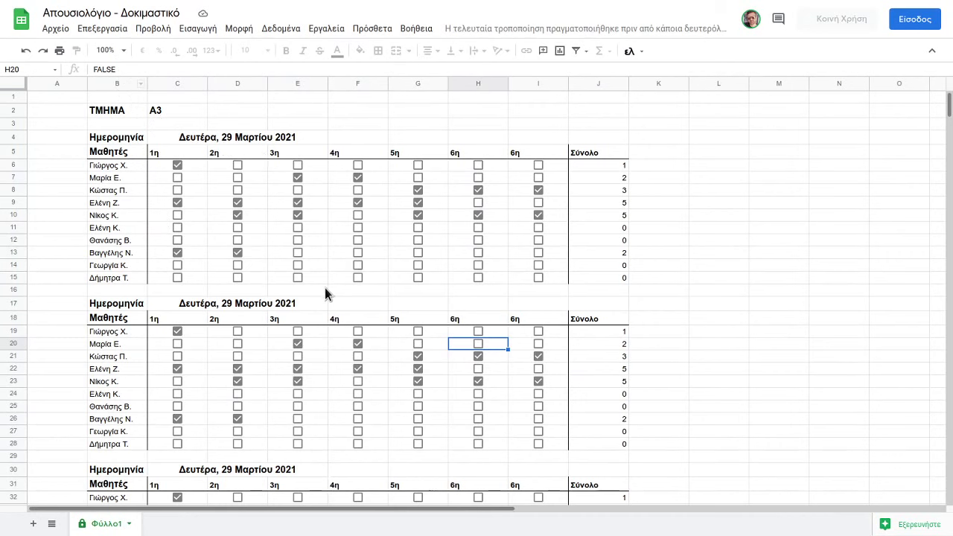
As the signed-out viewer, try ticking a checkbox and editing a total in the second table.
scroll(316, 309, down, 1)
click(297, 321)
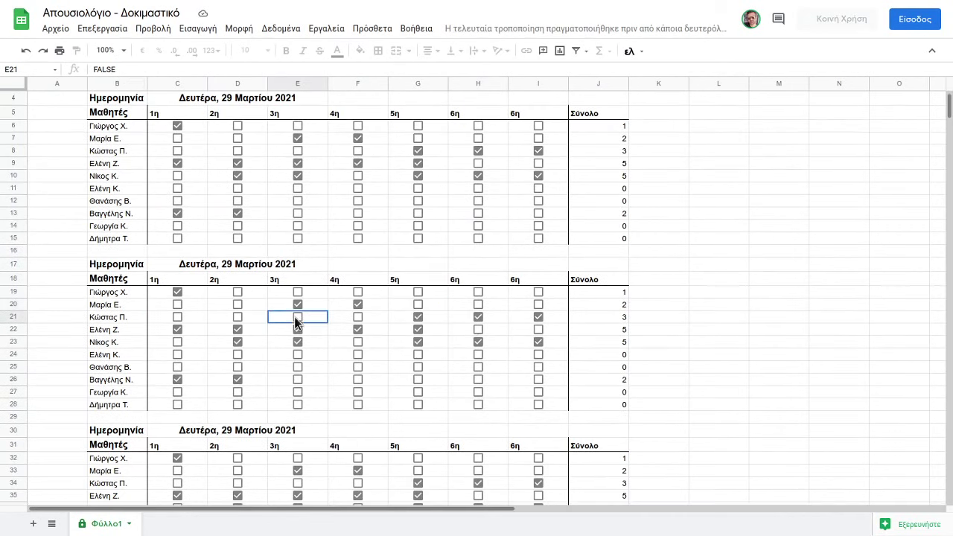
double_click(625, 319)
click(607, 305)
Try editing a total and ticking several checkboxes in the third table, dismissing the protection warnings.
scroll(610, 318, down, 2)
scroll(615, 333, down, 2)
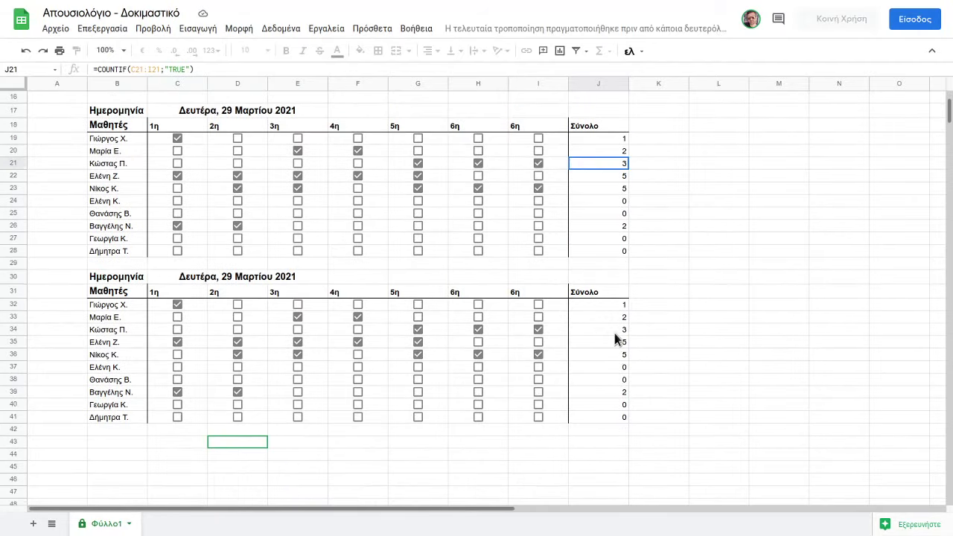
double_click(615, 329)
click(610, 306)
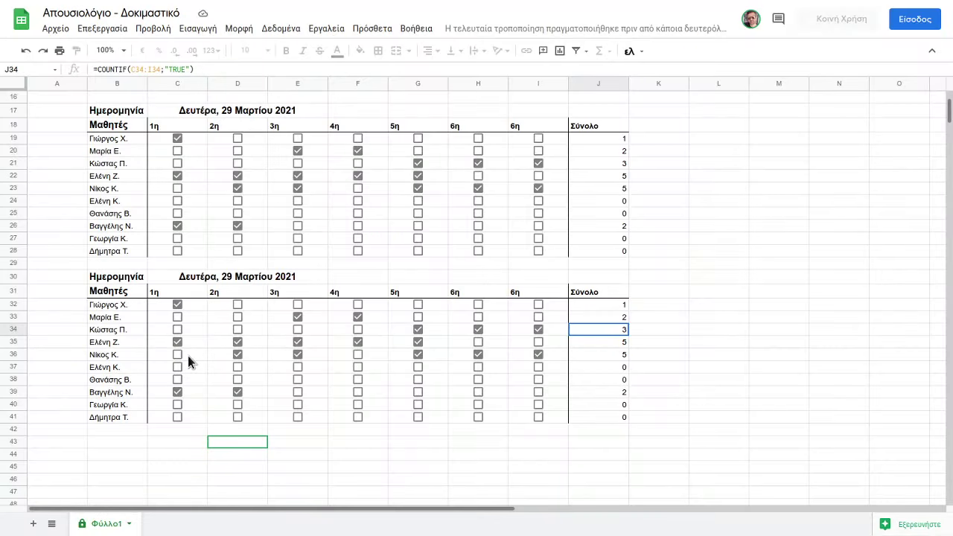
click(171, 369)
click(295, 370)
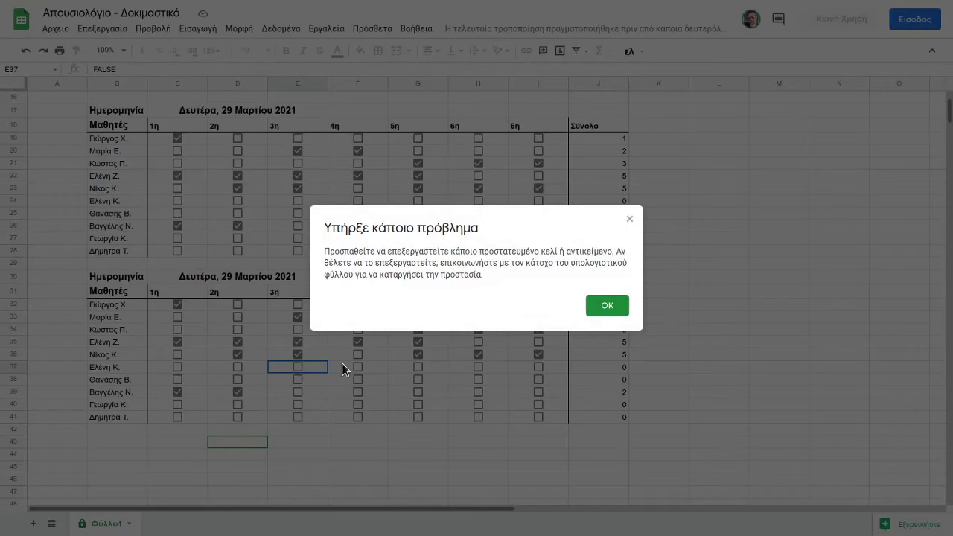
click(609, 305)
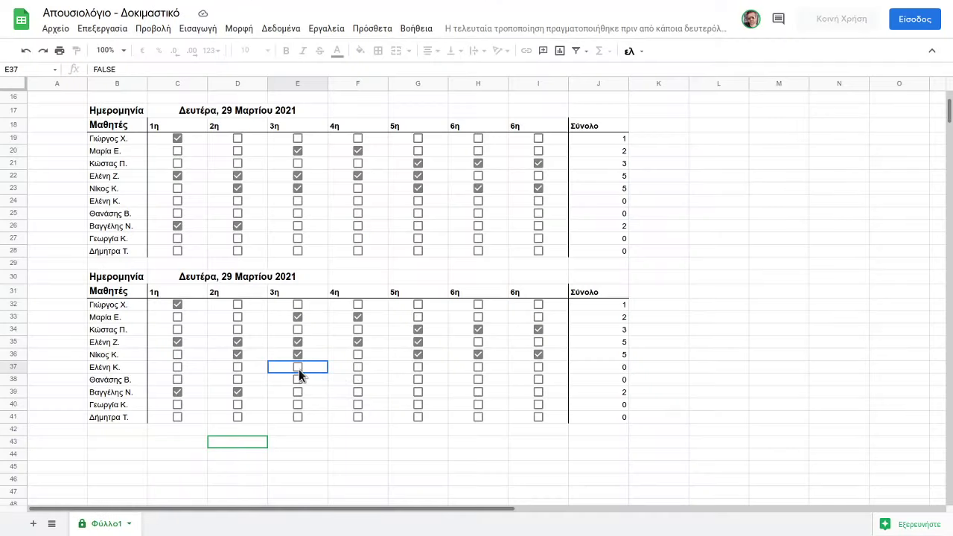
click(359, 377)
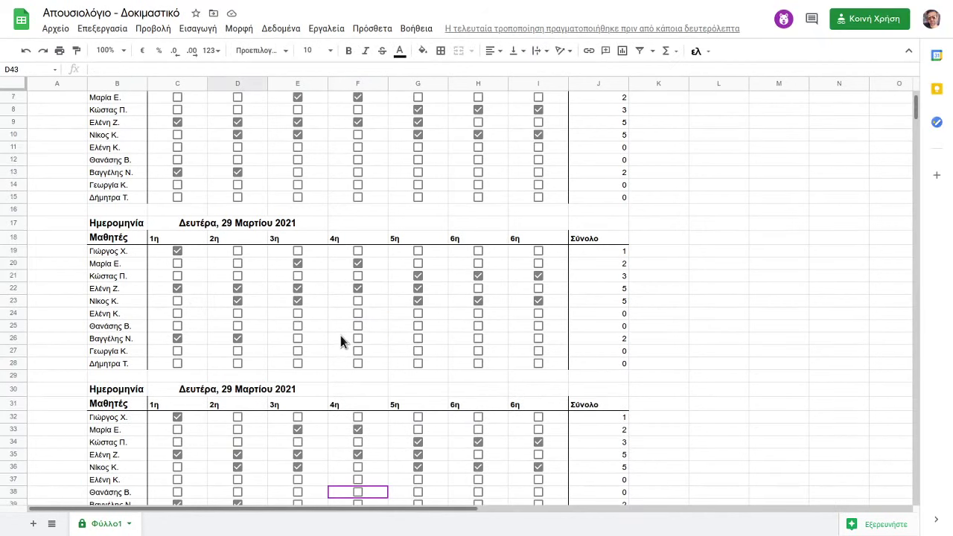
Scroll to the top and open Data > Protected sheets and ranges to see Φύλλο1's C6:I15 exception.
scroll(340, 335, up, 2)
scroll(477, 304, down, 2)
scroll(404, 336, up, 1)
scroll(358, 357, up, 1)
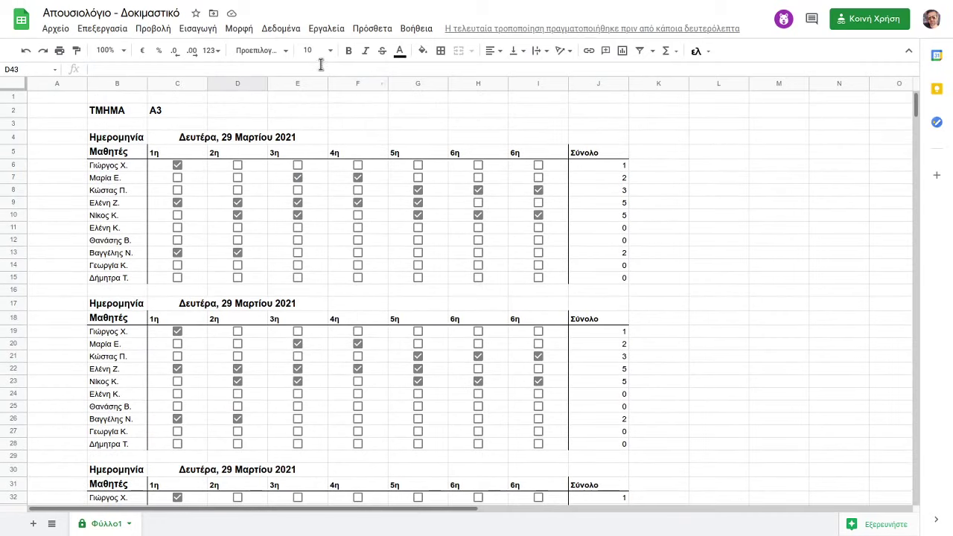
click(244, 28)
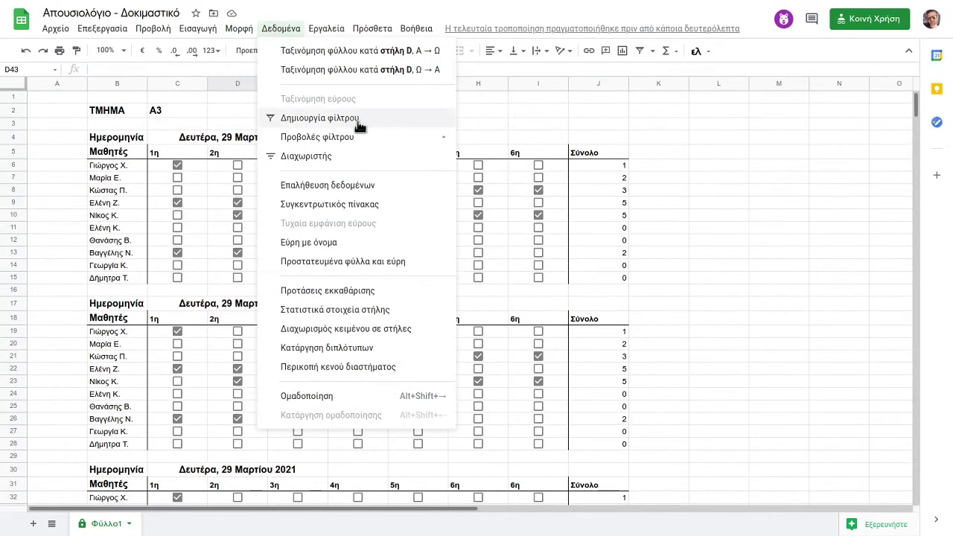
click(370, 261)
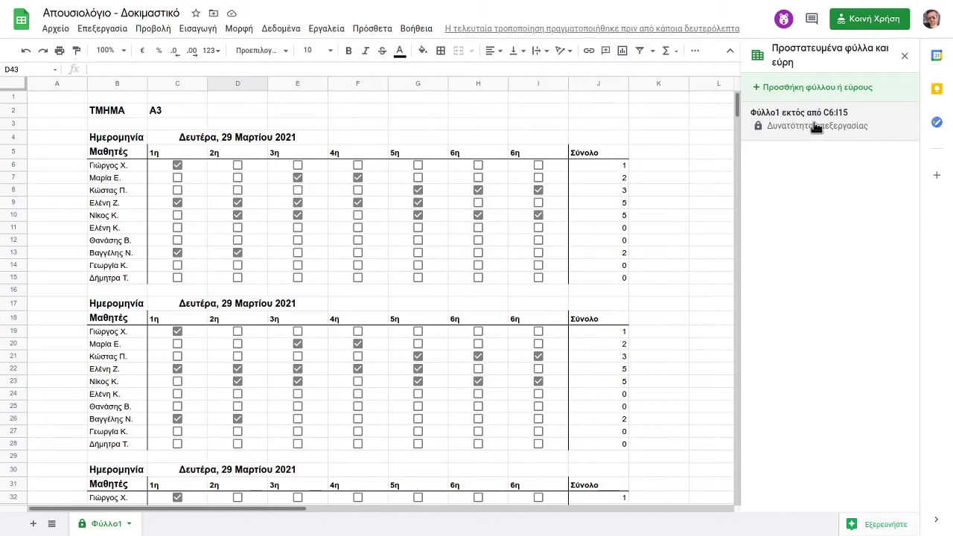
Edit the Φύλλο1 protection rule and add C19:I28 as an exempt range.
click(815, 128)
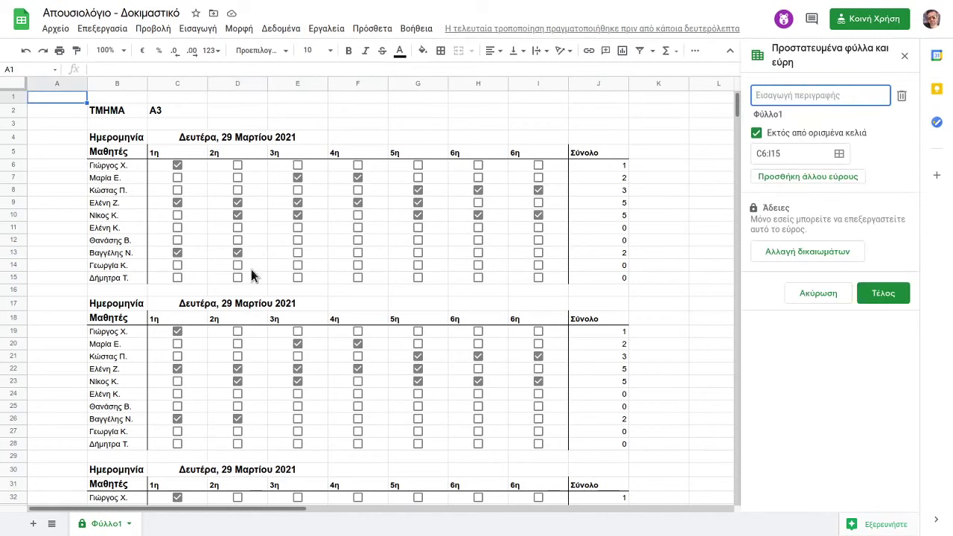
click(808, 181)
scroll(393, 281, down, 2)
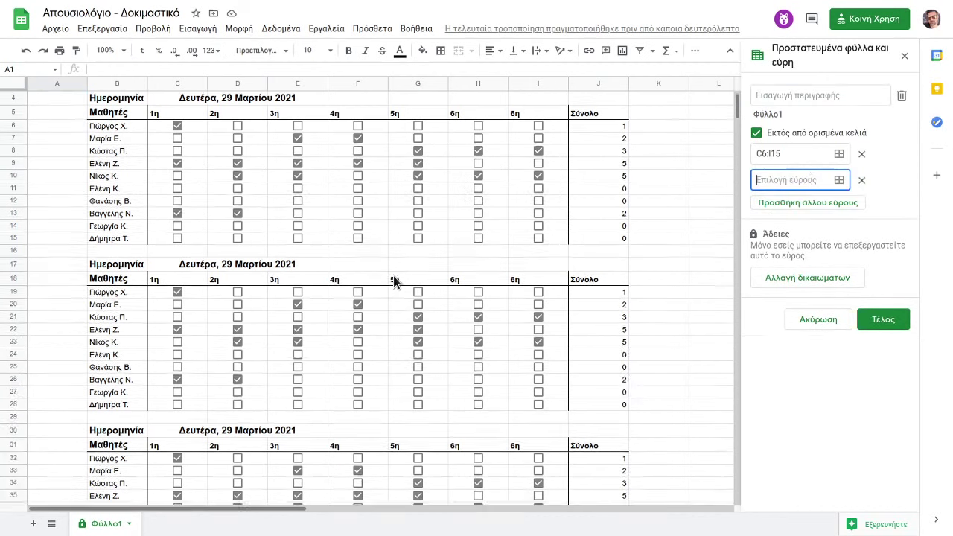
click(659, 275)
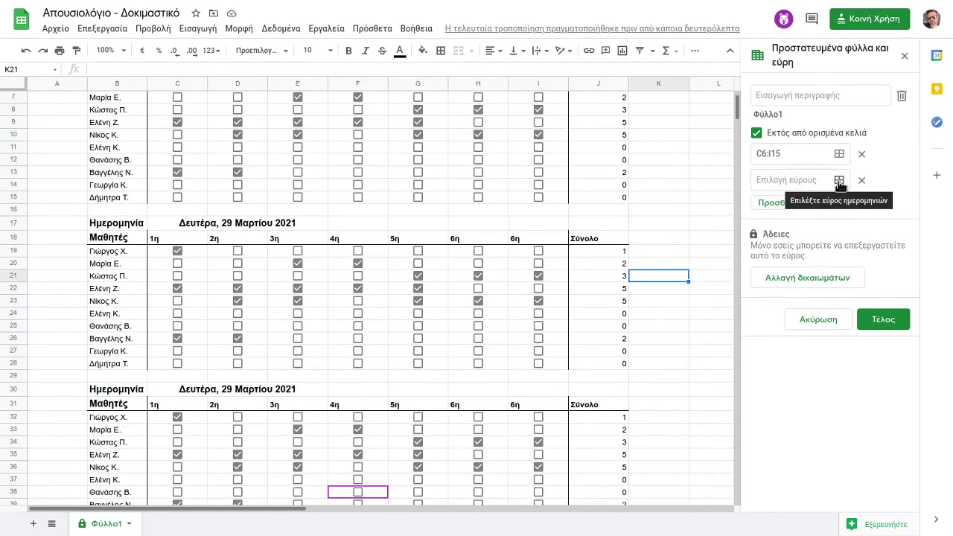
click(841, 182)
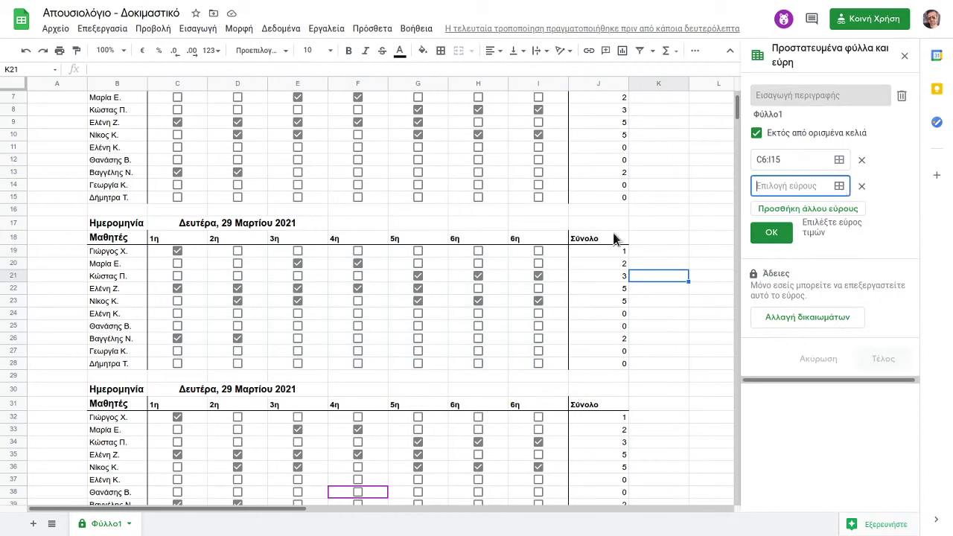
click(183, 255)
drag(188, 281, 544, 360)
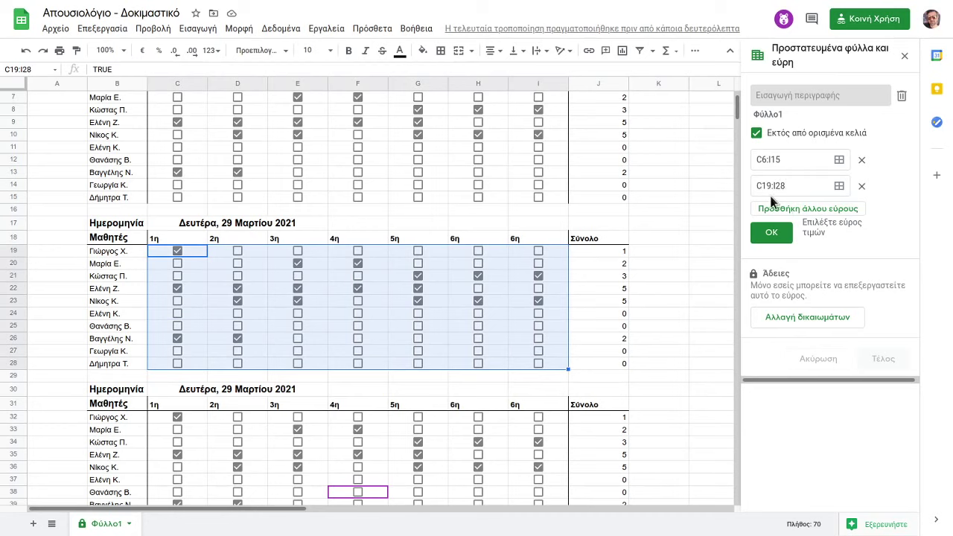
Add C32:I41 as a third exempt range and save the protection rule.
click(792, 209)
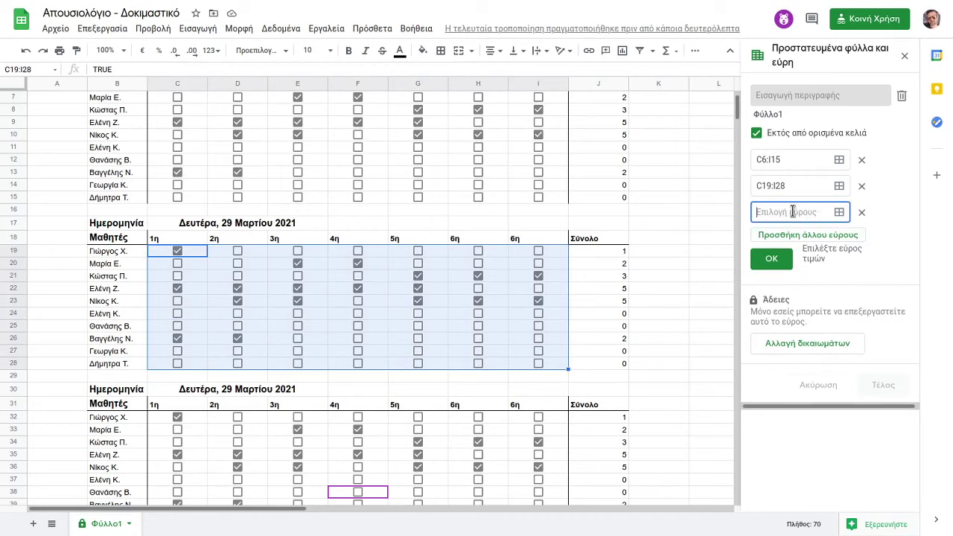
scroll(365, 298, down, 2)
scroll(224, 291, down, 2)
drag(160, 259, 545, 374)
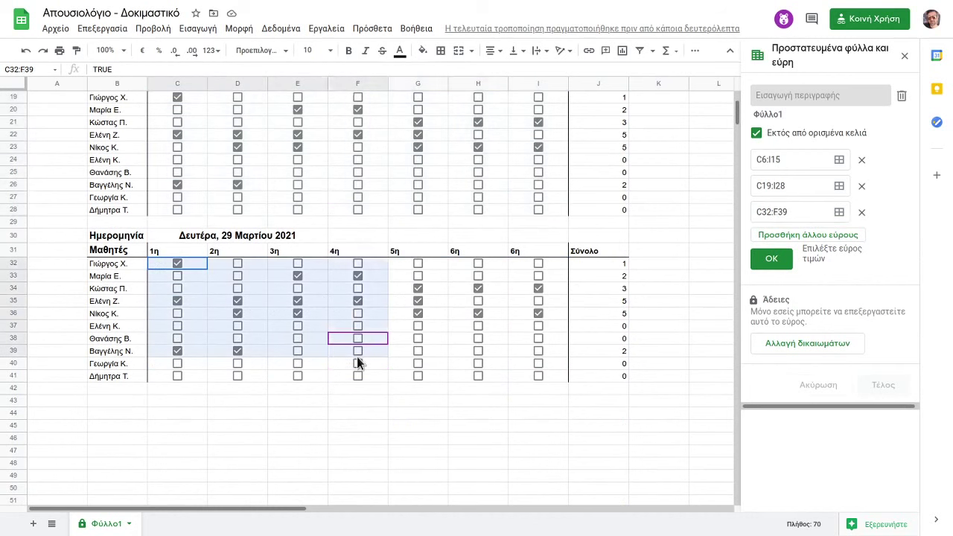
click(773, 259)
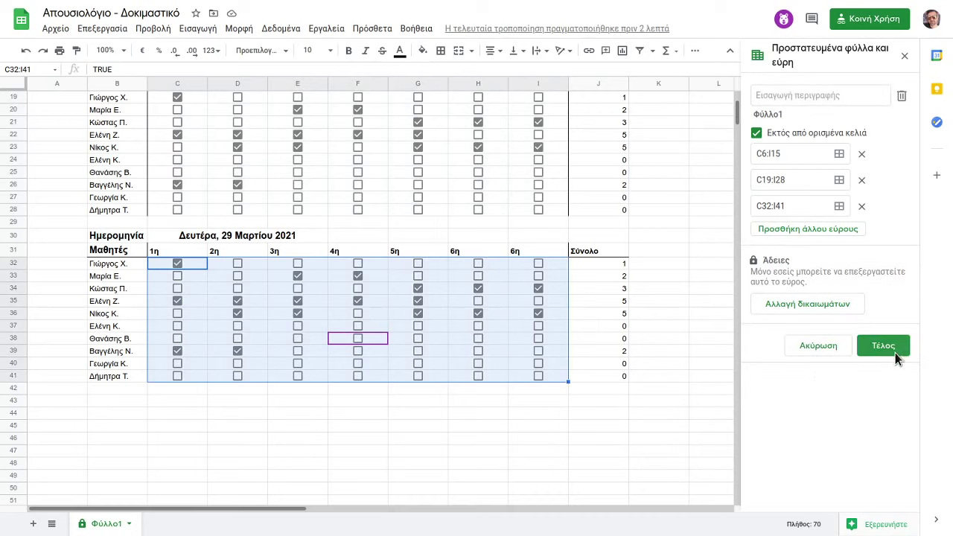
click(883, 346)
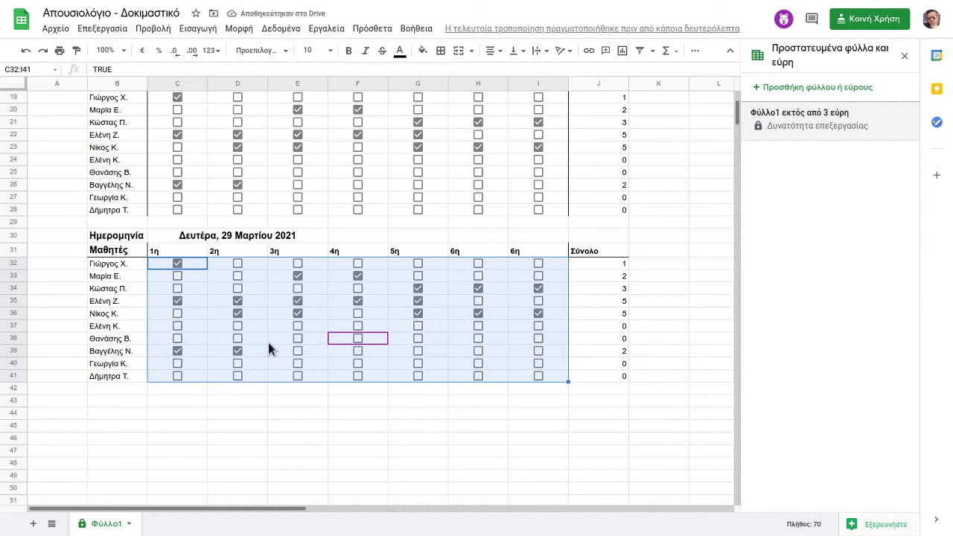
In the signed-out window, tick checkboxes E26 and E37 in the second and third tables.
key(alt+Tab)
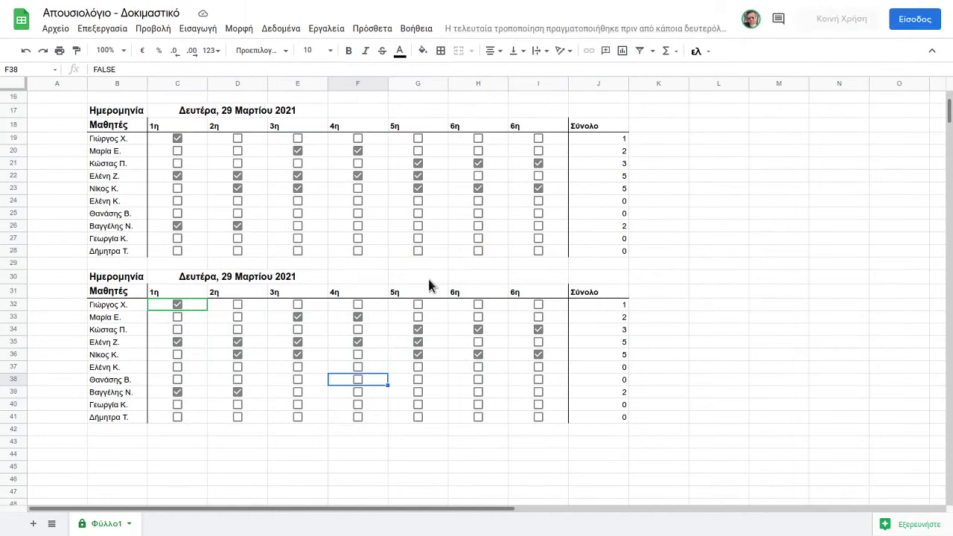
scroll(324, 276, up, 3)
scroll(324, 276, down, 3)
click(297, 226)
click(298, 367)
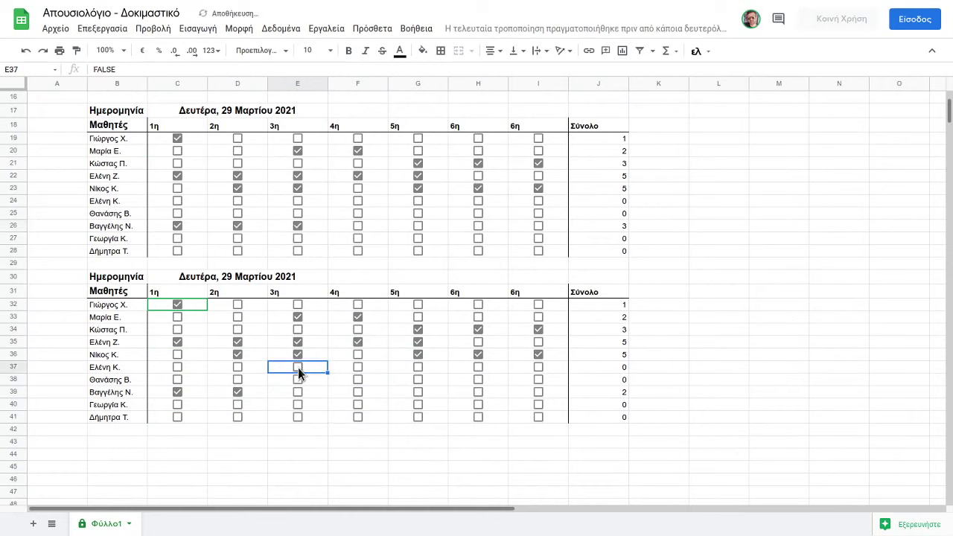
Try editing two student name cells and dismiss the protected-cell warning.
click(108, 225)
click(112, 202)
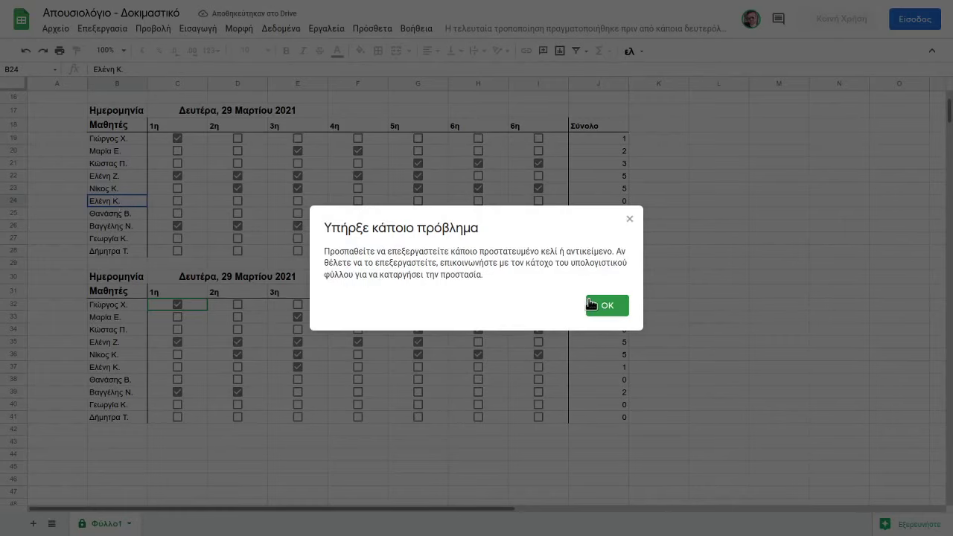
click(606, 304)
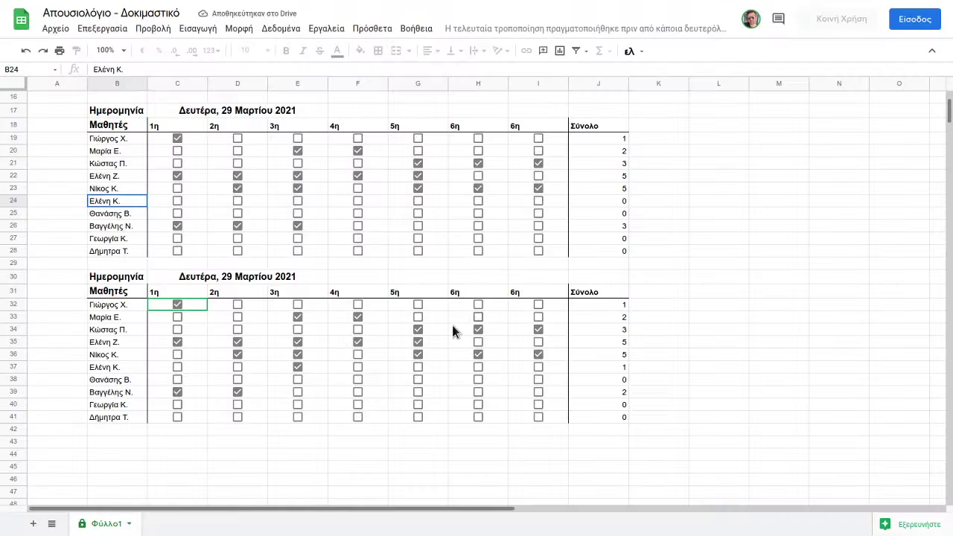
Scroll through the three tables to check the synced ticks, with rows 26 and 37 totalling 3 and 1.
scroll(252, 174, down, 2)
scroll(251, 179, down, 2)
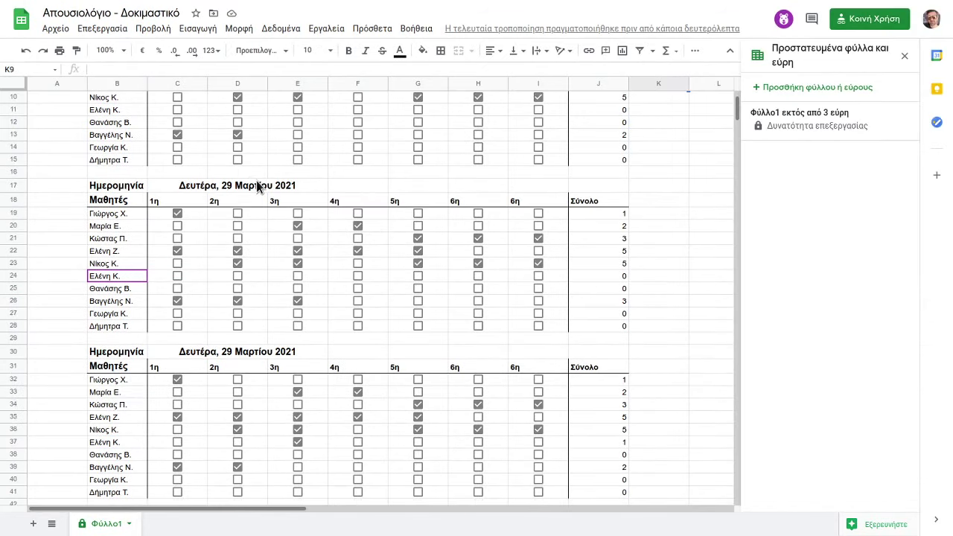
scroll(254, 192, down, 2)
scroll(254, 192, down, 1)
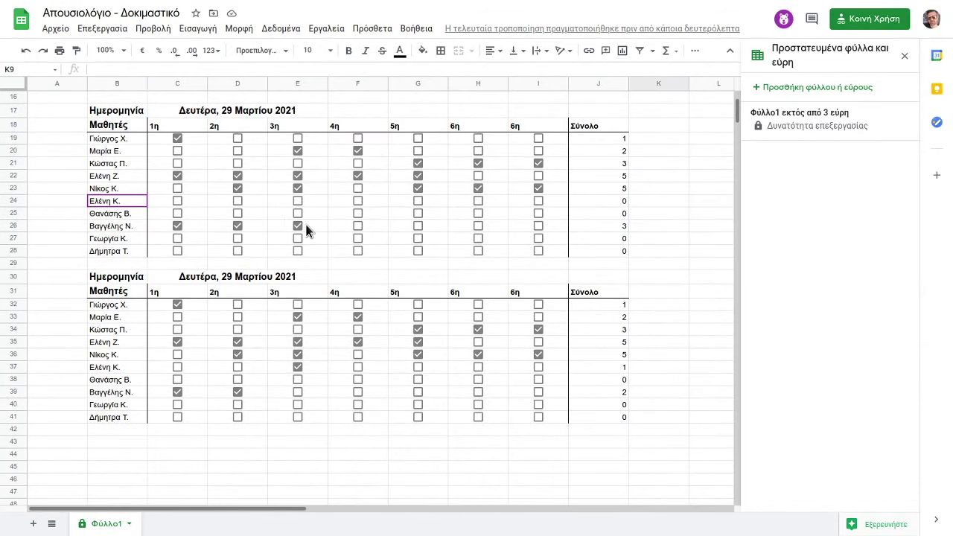
scroll(305, 225, up, 5)
scroll(279, 216, down, 2)
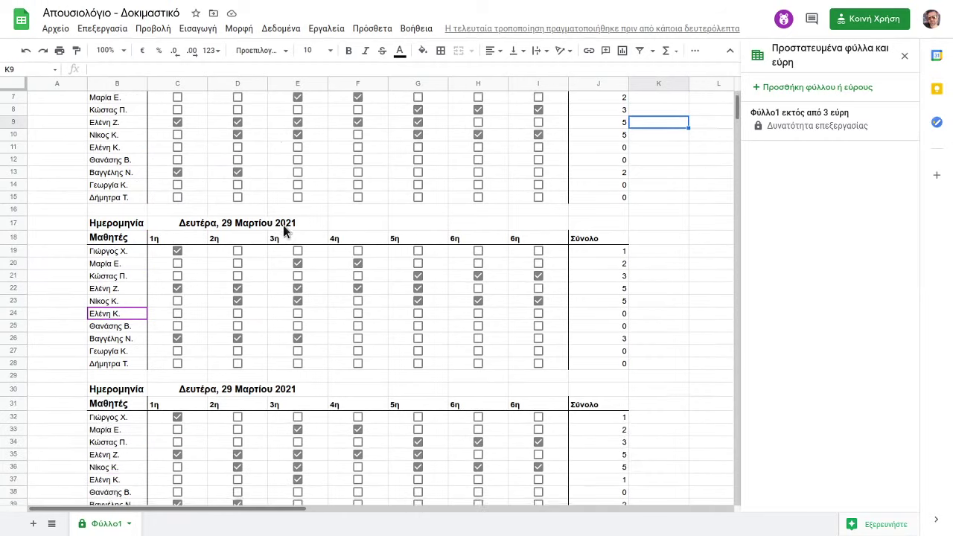
scroll(256, 230, down, 1)
scroll(722, 156, up, 3)
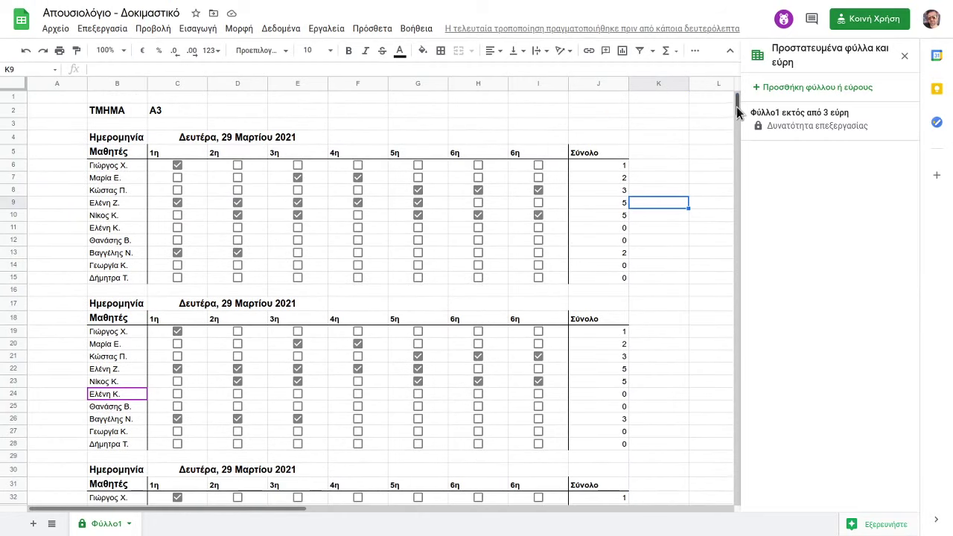